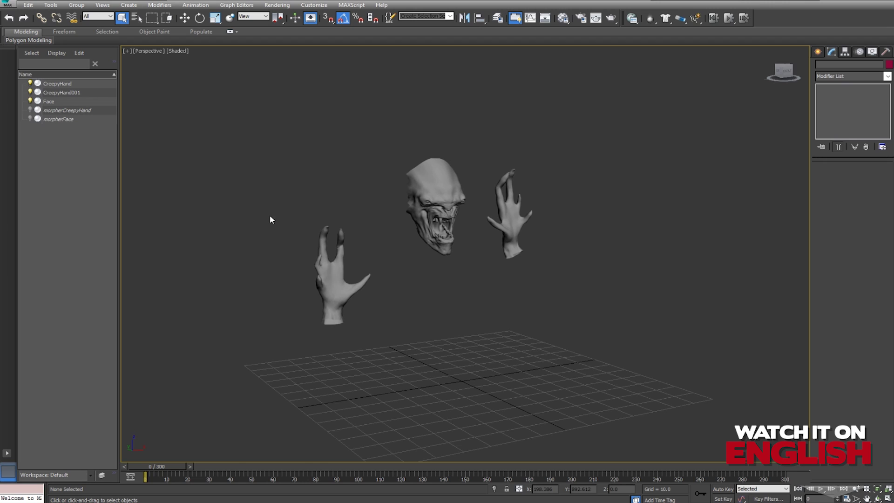
- Inspect the face and hands' morph animation by selecting them and previewing the timeline
click(449, 243)
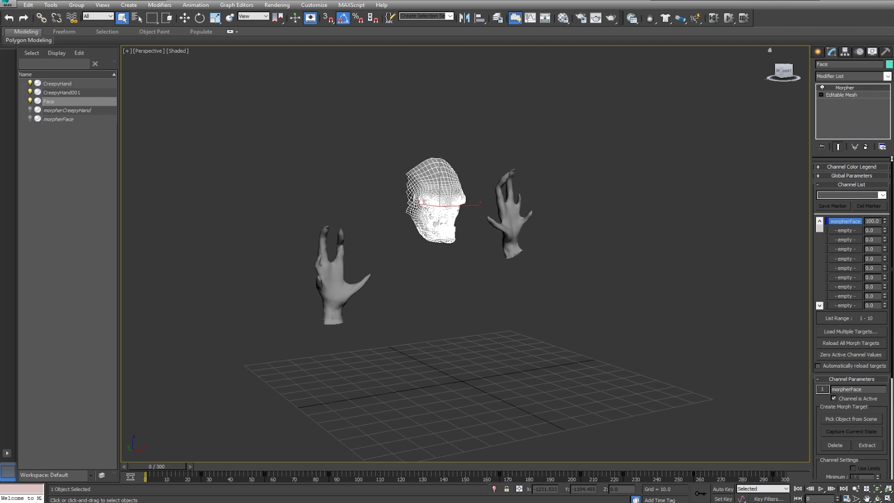
click(530, 217)
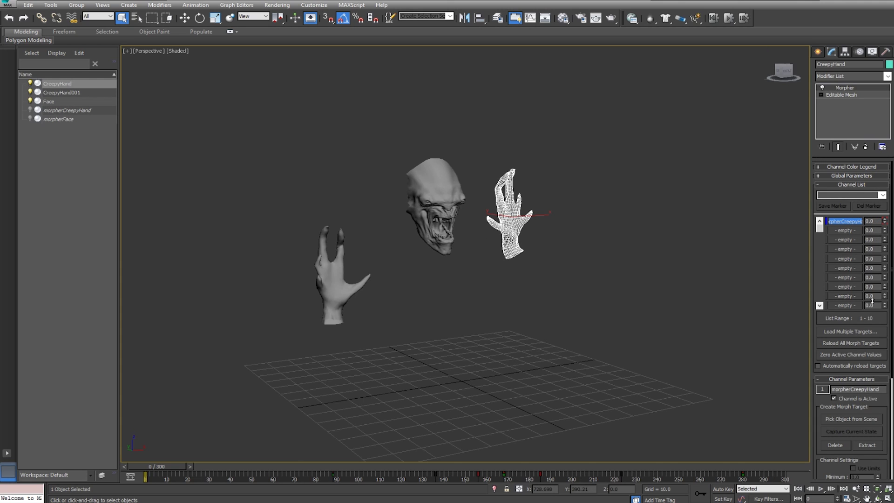
click(596, 279)
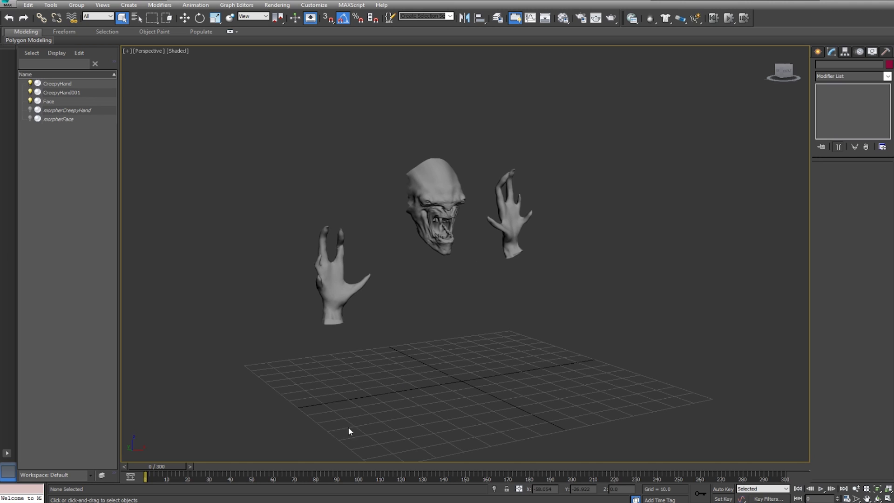
mouse_move(171, 467)
mouse_down()
mouse_move(354, 467)
mouse_move(725, 439)
mouse_move(292, 440)
mouse_move(735, 446)
mouse_move(763, 459)
mouse_move(139, 440)
mouse_up()
drag(623, 110, 233, 346)
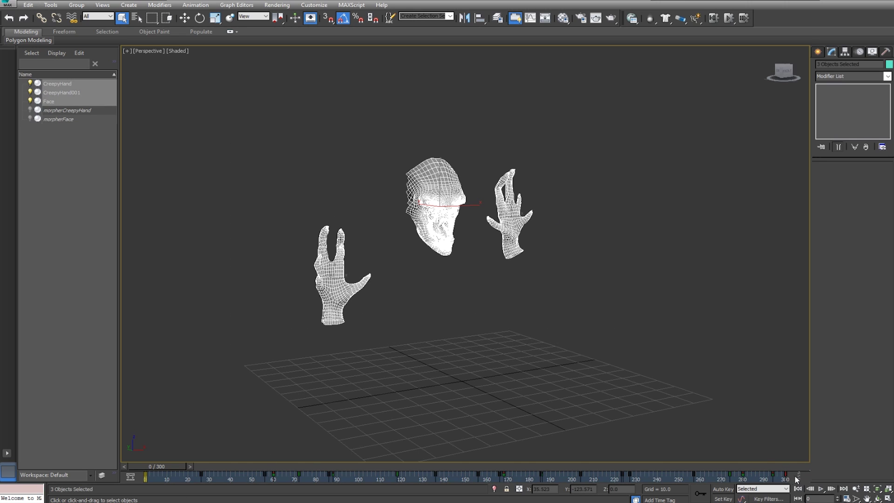
click(223, 403)
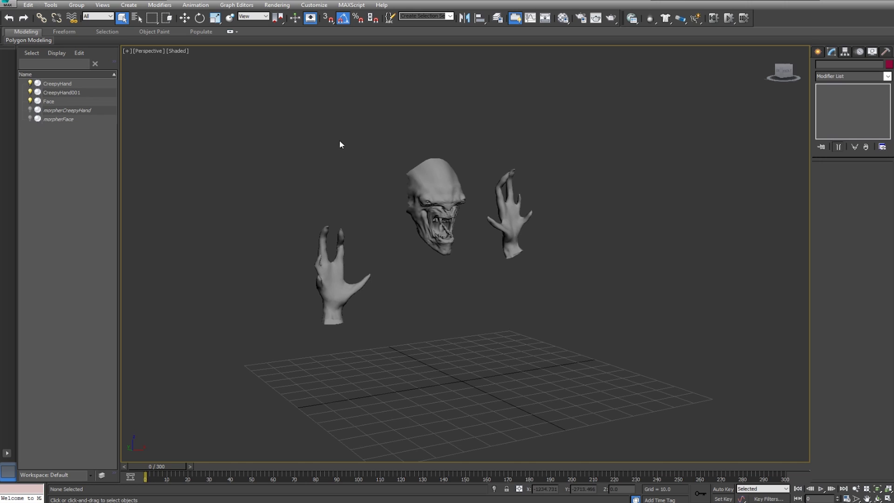
- Set the animation timing to a custom 60 FPS over frames 0–300
click(848, 499)
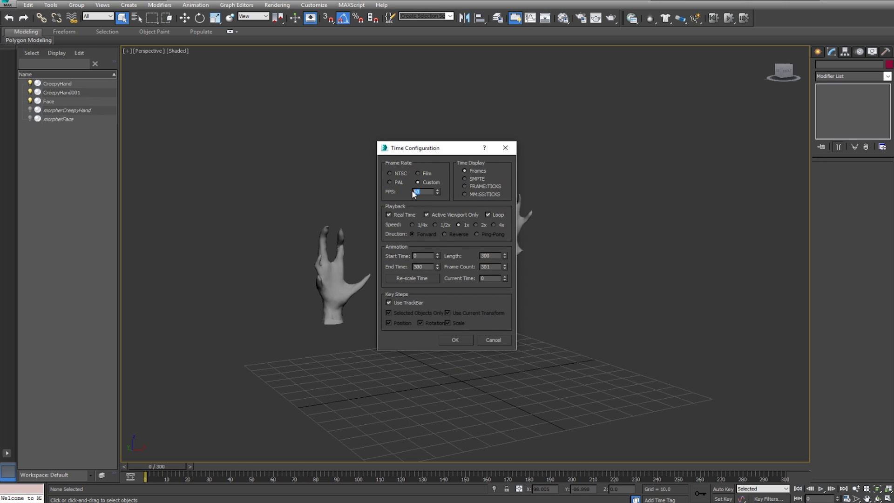
click(505, 147)
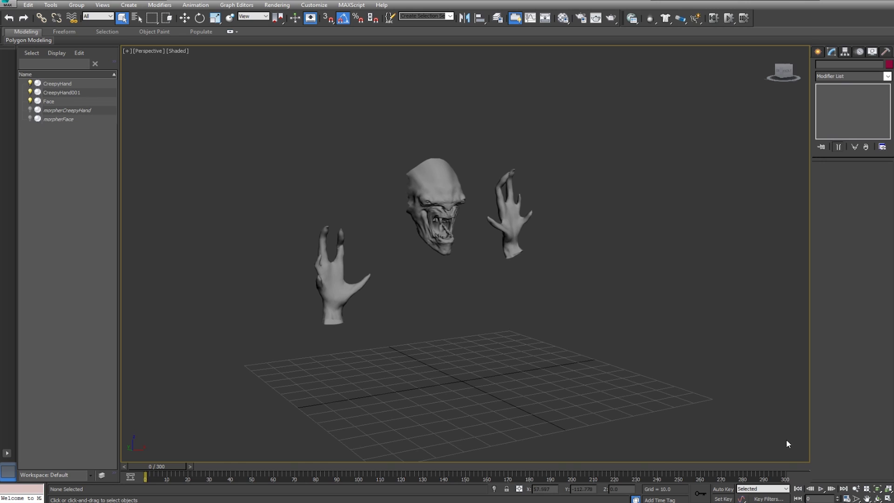
click(847, 498)
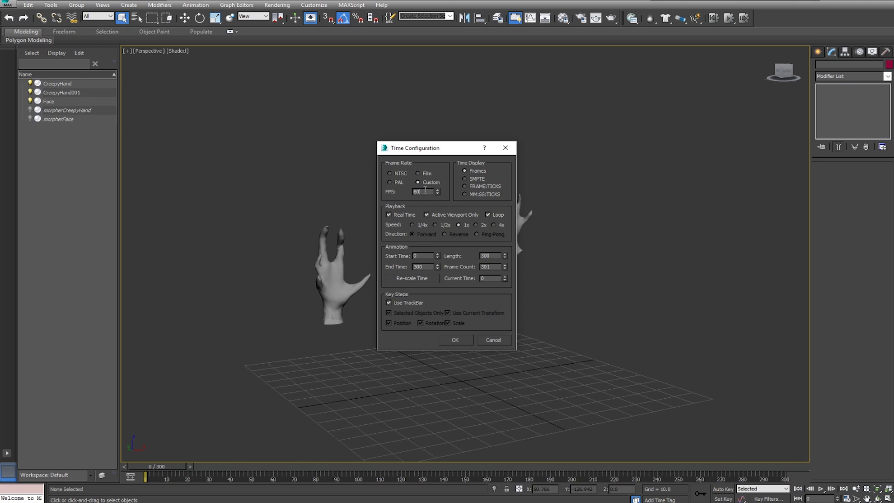
click(464, 341)
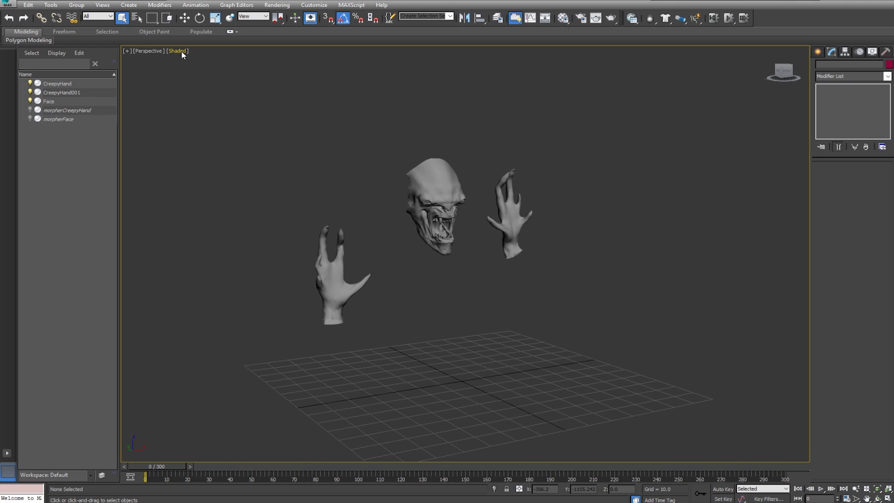
mouse_move(782, 70)
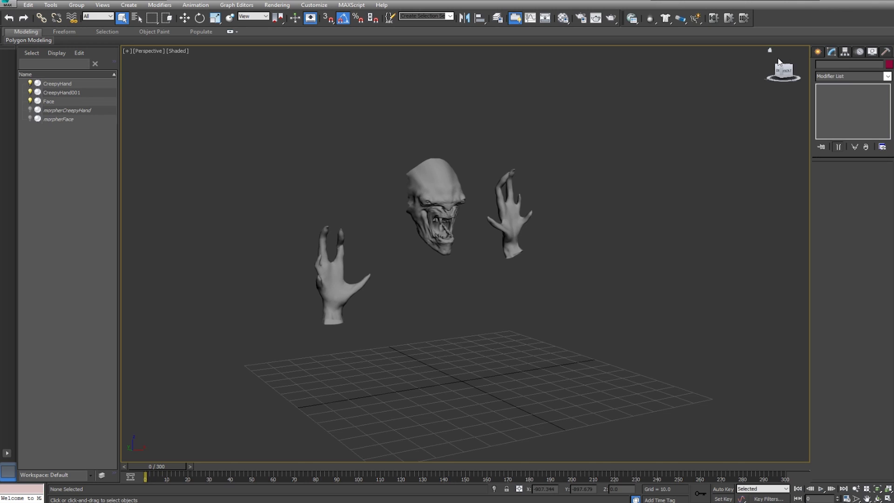
click(818, 52)
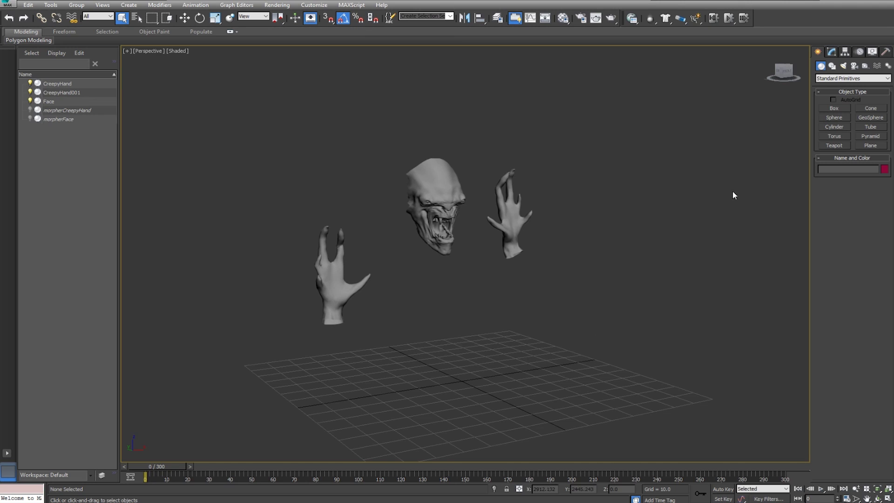
- Split into four viewports, then maximize the Realistic Perspective viewport
key(alt+w)
click(641, 328)
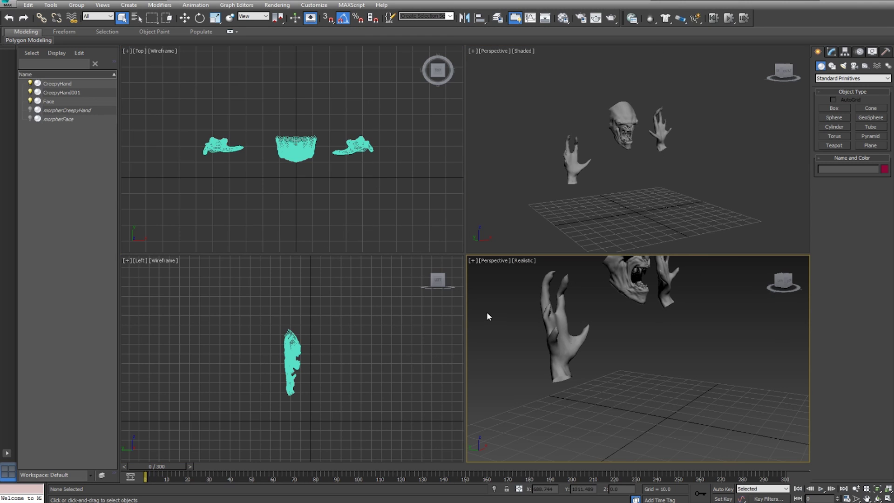
click(319, 203)
click(316, 312)
click(510, 349)
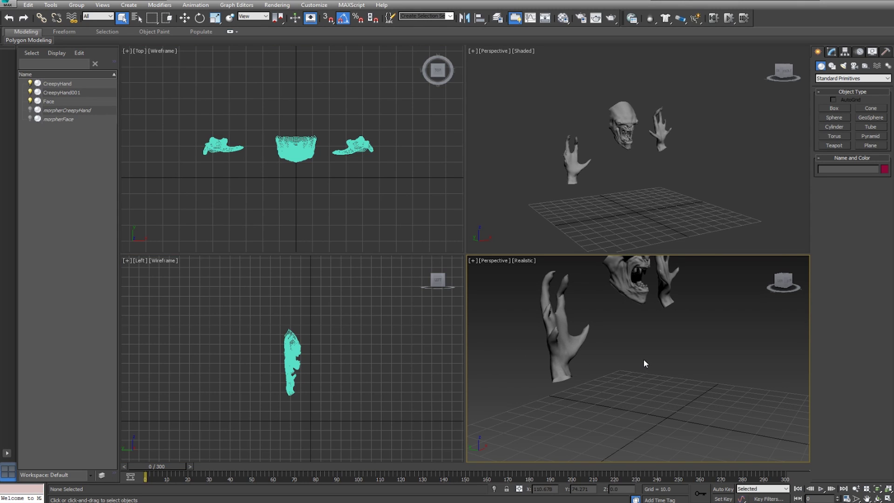
key(alt+w)
- Switch the maximized viewport to Front view and pan to frame the head and hands
scroll(529, 214, down, 5)
mouse_move(529, 213)
middle_down()
mouse_move(509, 244)
mouse_move(485, 250)
middle_up()
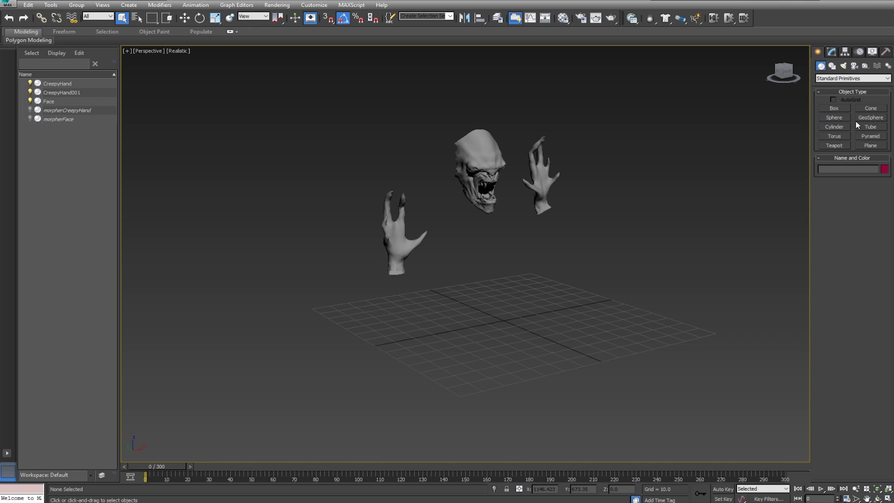
key(f)
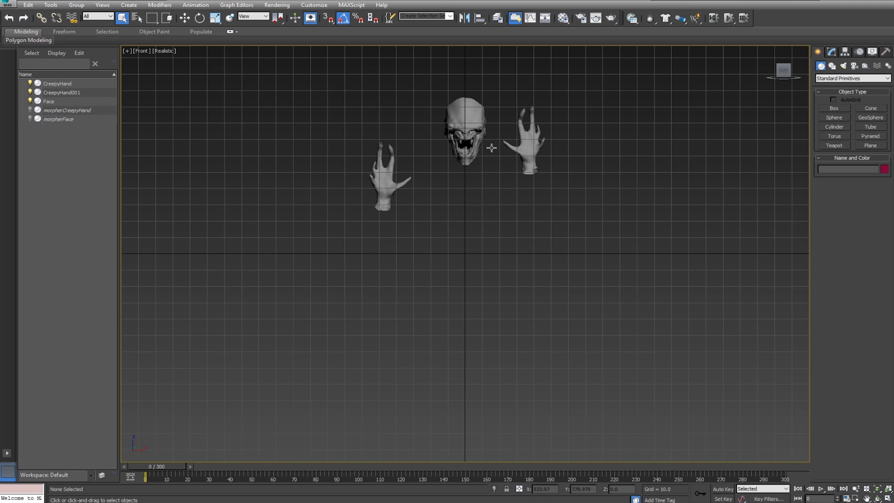
middle_drag(491, 143, 470, 176)
- Draw a plane about 152 × 197 over the face and hands in Front view
click(871, 145)
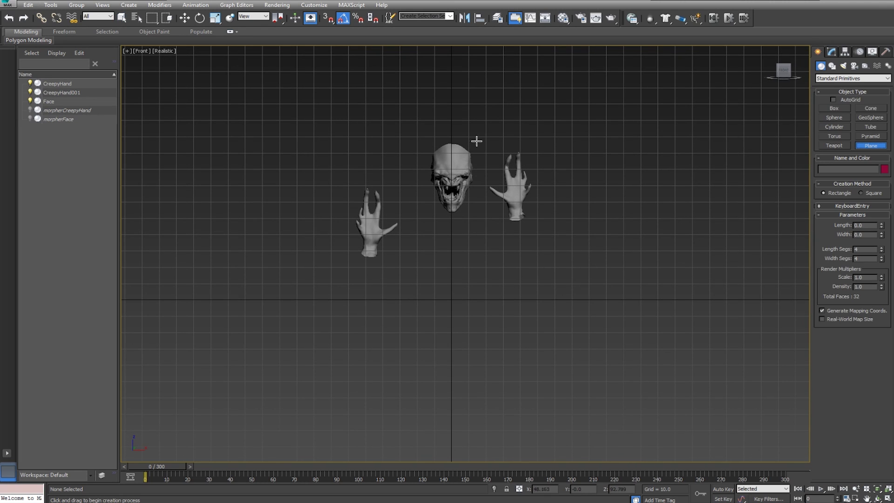
drag(293, 64, 604, 308)
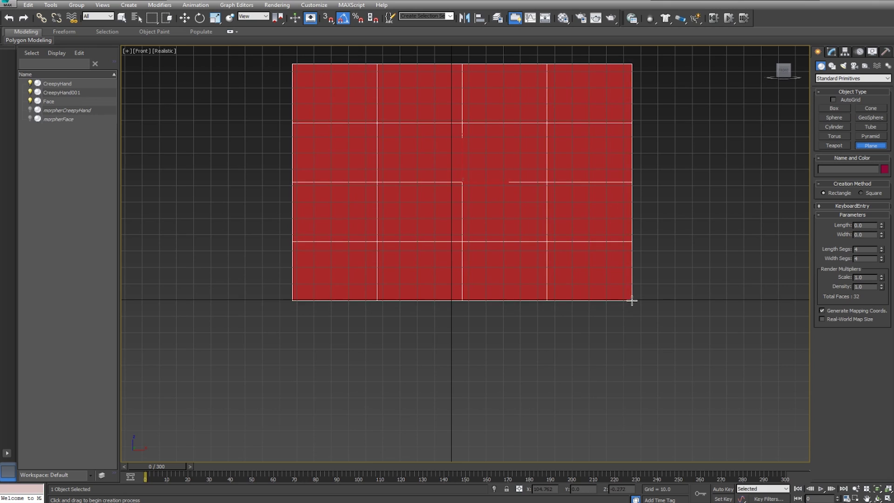
drag(604, 307, 630, 316)
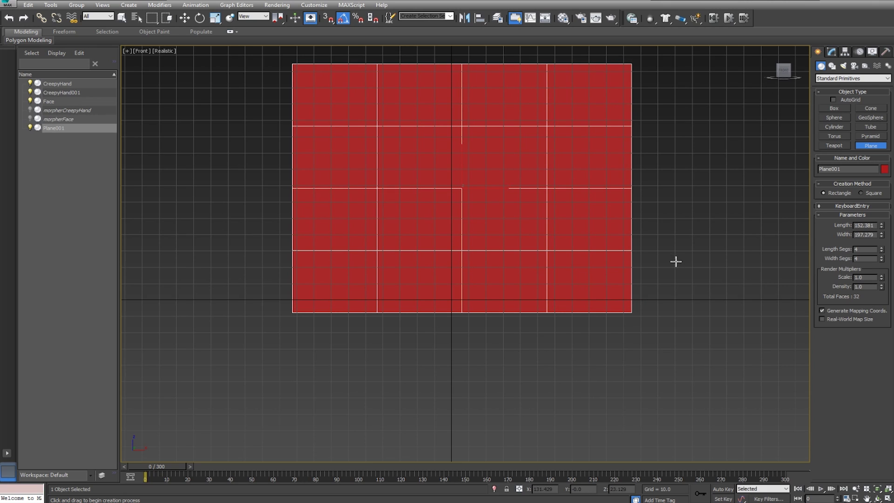
right_click(522, 223)
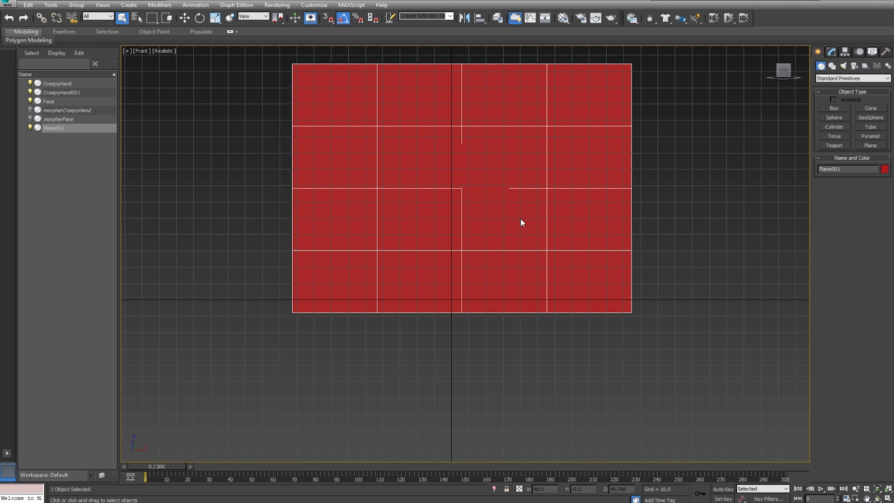
- Set the plane's length and width segments to 100, giving 20000 faces
click(832, 53)
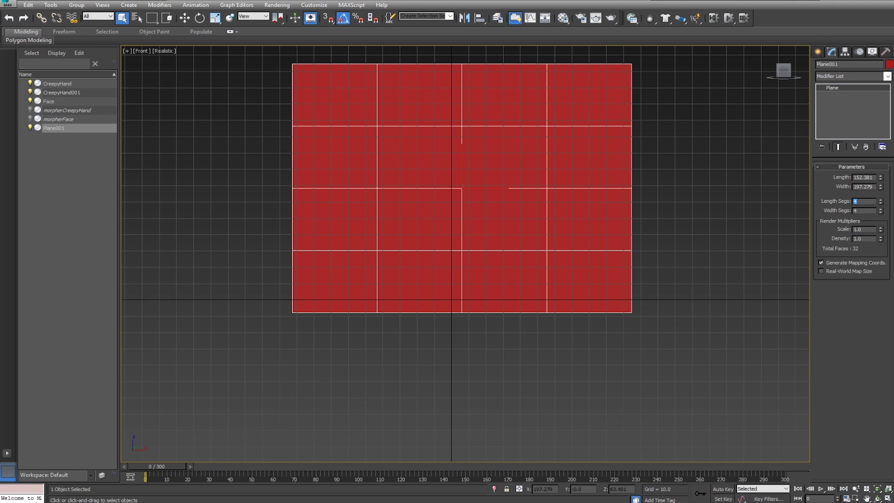
text(1)
key(Return)
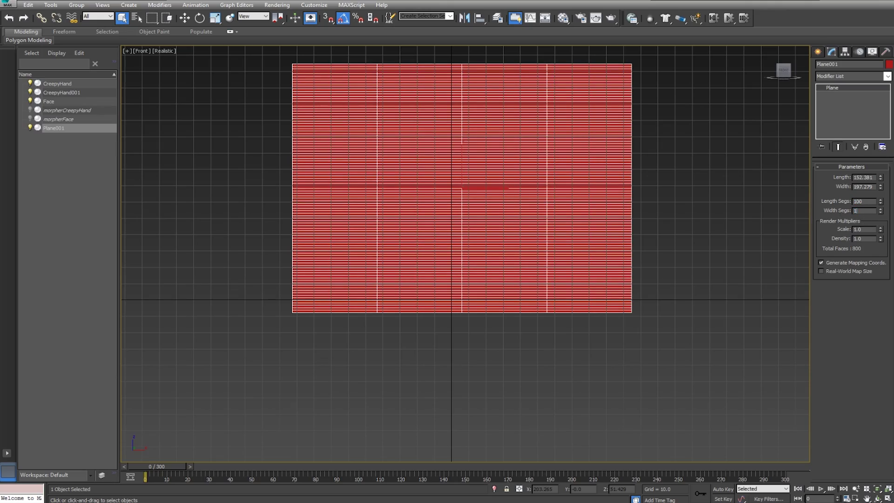
text(00)
key(Return)
scroll(312, 212, up, 2)
alt+middle_drag(467, 223, 458, 234)
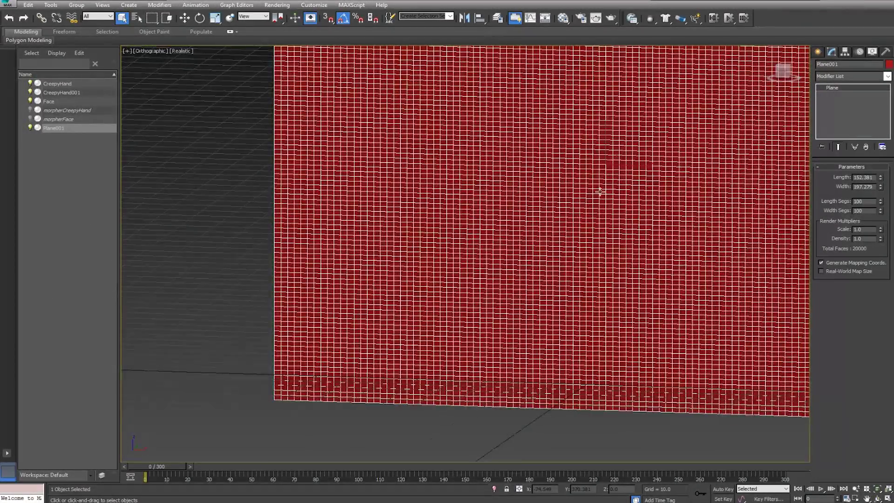
scroll(599, 194, down, 3)
scroll(589, 214, down, 1)
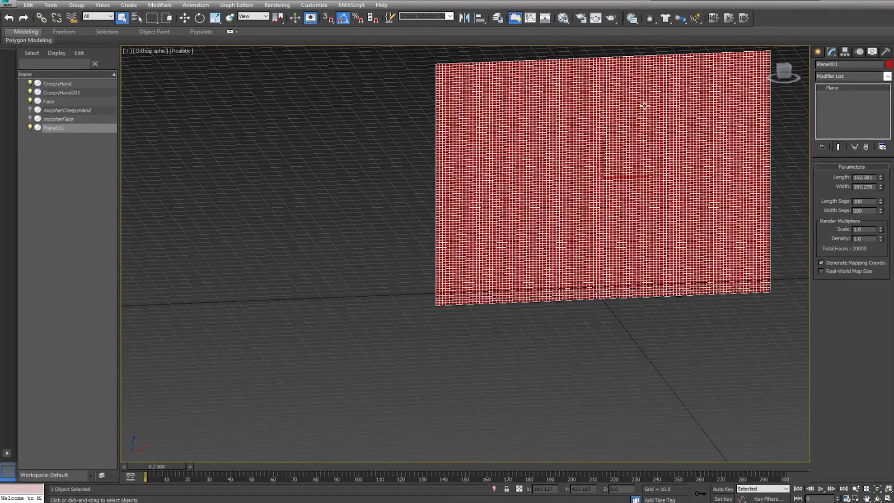
click(820, 53)
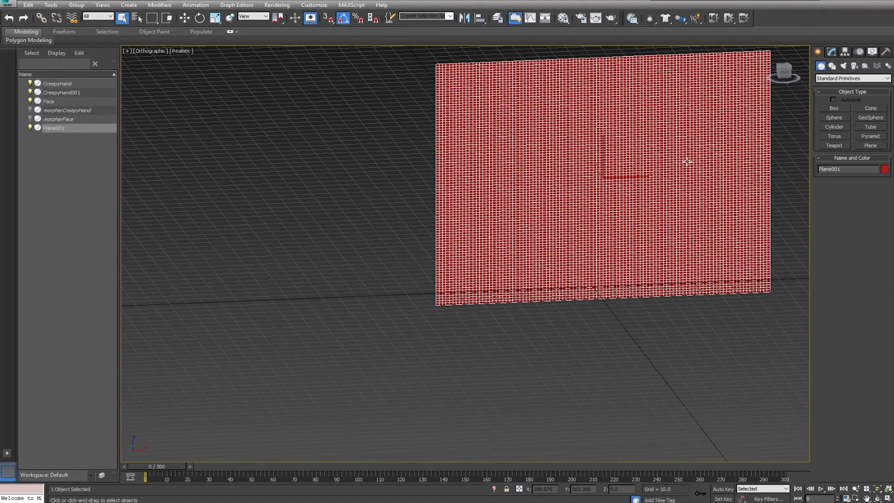
key(p)
alt+middle_drag(523, 240, 508, 261)
mouse_move(447, 287)
alt+middle_down()
mouse_move(465, 260)
mouse_move(581, 237)
mouse_move(543, 222)
alt+middle_up()
scroll(466, 261, up, 5)
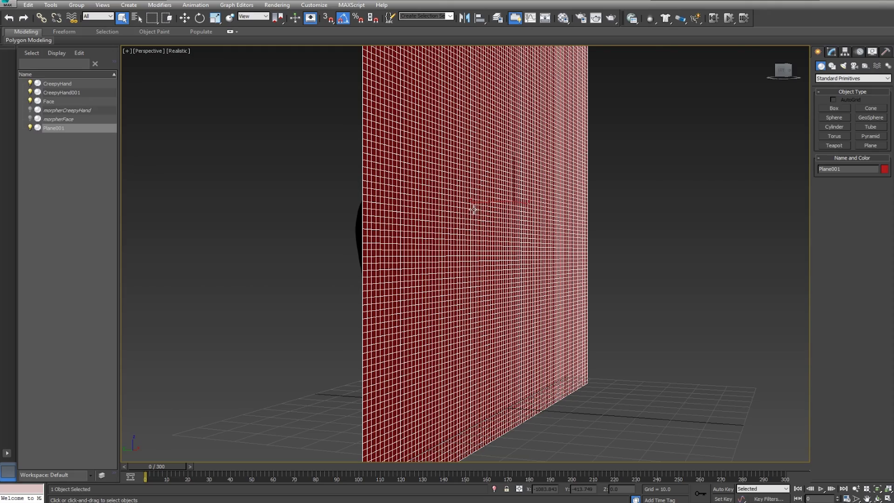
alt+middle_drag(473, 209, 427, 240)
mouse_move(706, 323)
alt+middle_down()
mouse_move(547, 295)
mouse_move(574, 280)
mouse_move(521, 289)
mouse_move(510, 276)
mouse_move(485, 275)
alt+middle_up()
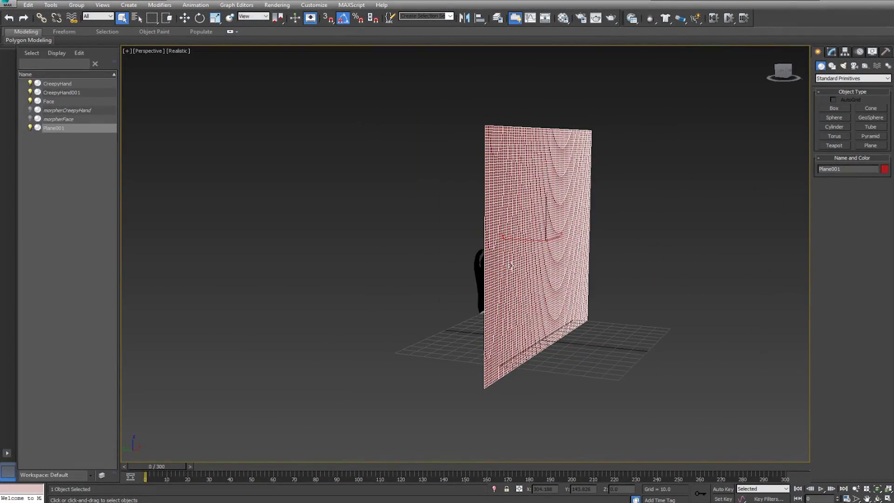
scroll(523, 247, up, 3)
scroll(523, 248, down, 3)
alt+middle_drag(523, 247, 569, 228)
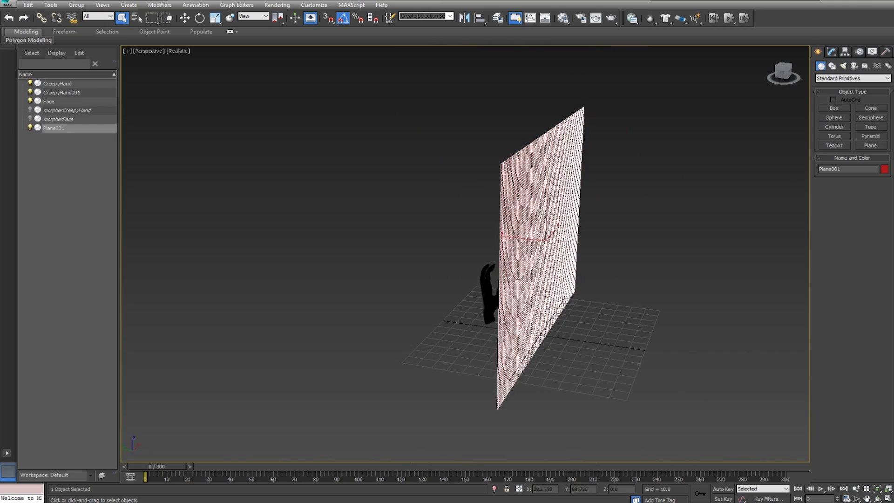
click(832, 55)
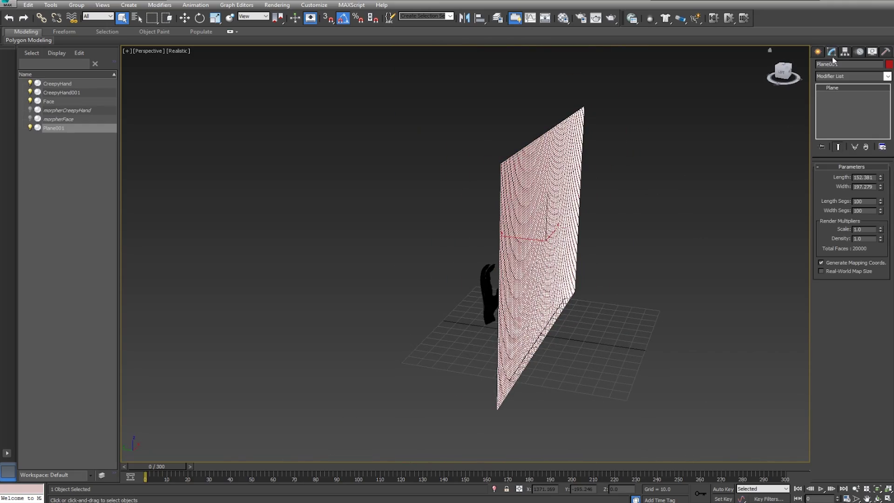
- Add a Cloth modifier and make Plane001 a cloth object with the Spandex preset
click(887, 77)
scroll(838, 186, down, 3)
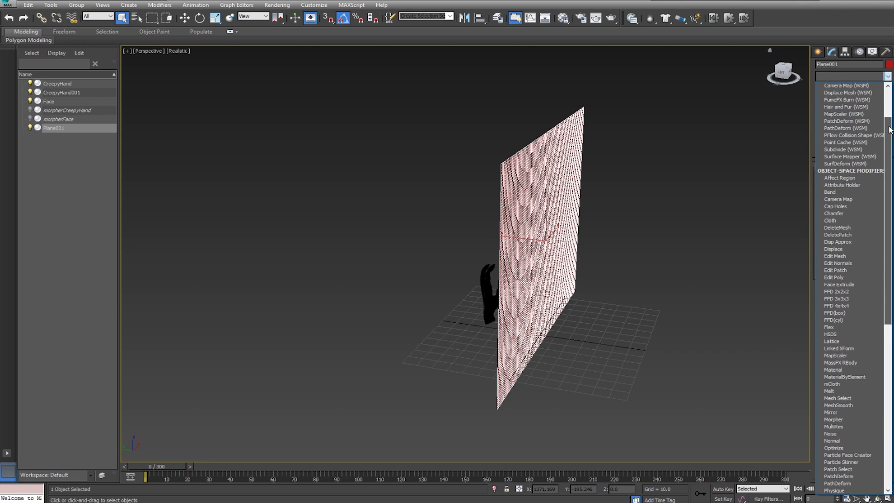
click(830, 207)
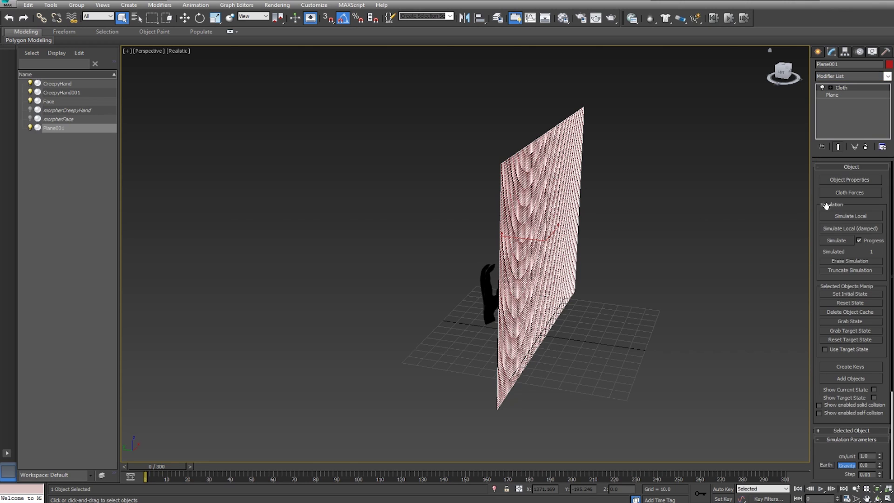
click(846, 181)
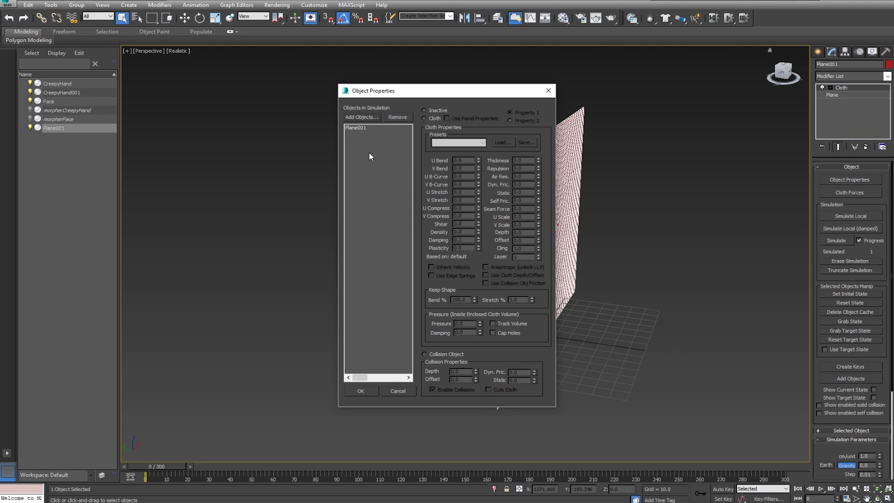
click(362, 128)
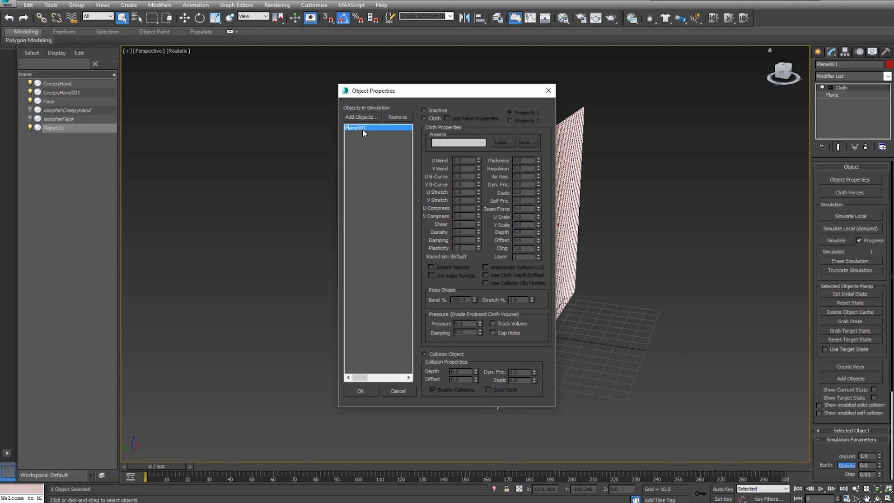
click(422, 118)
click(472, 145)
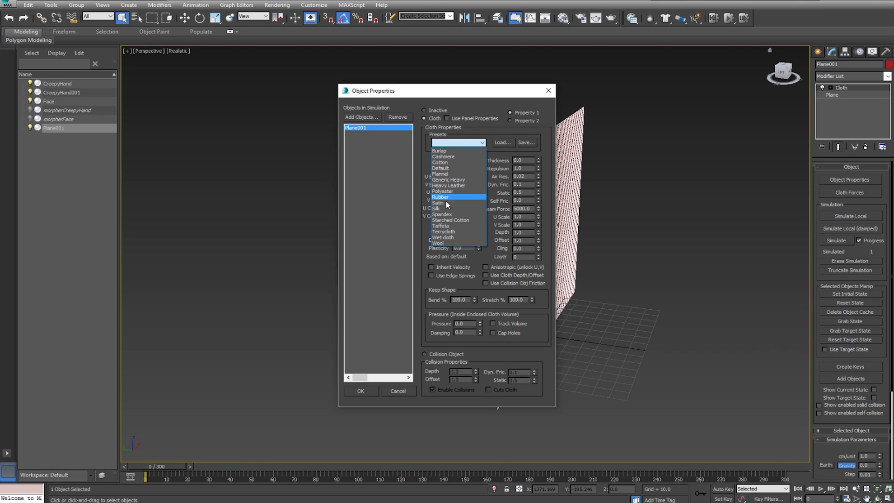
click(446, 215)
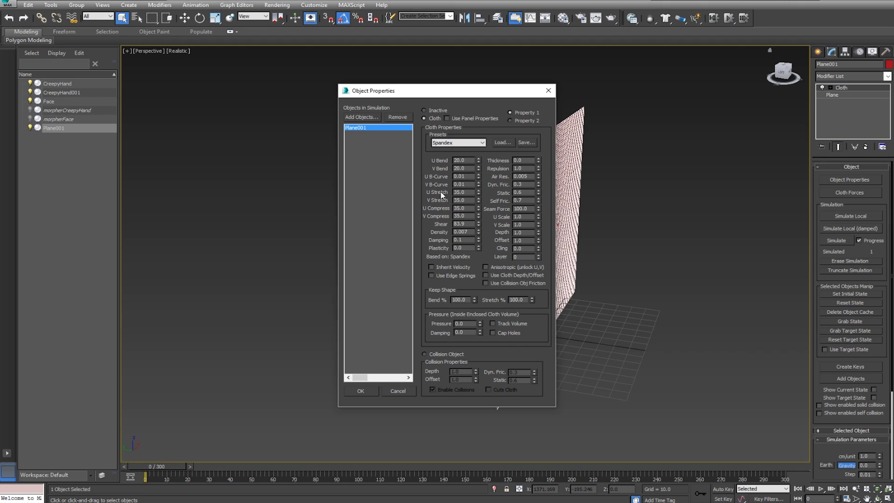
- Raise U/V Stretch to 1000 and U/V Bend to 100, and confirm
double_click(467, 192)
text(100)
key(Return)
double_click(471, 159)
text(100)
key(Return)
click(368, 392)
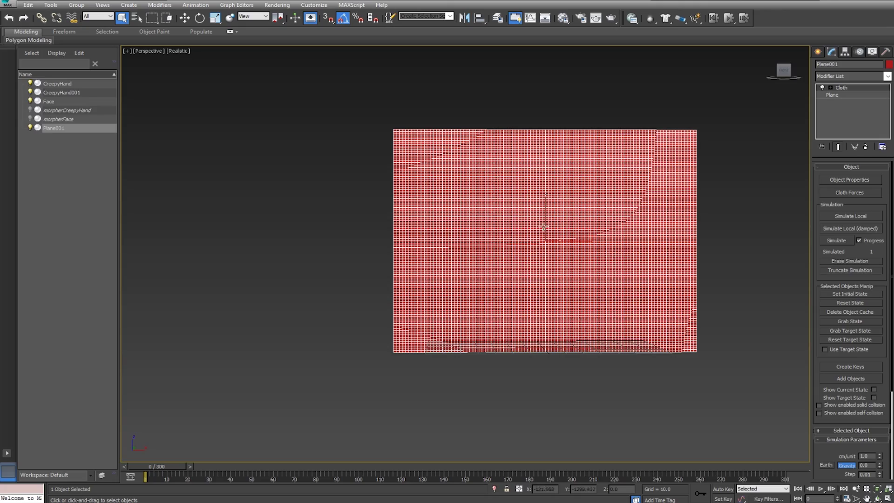
- Change the Cloth simulation's Earth gravity from -9.81 to 0
alt+middle_drag(543, 226, 648, 214)
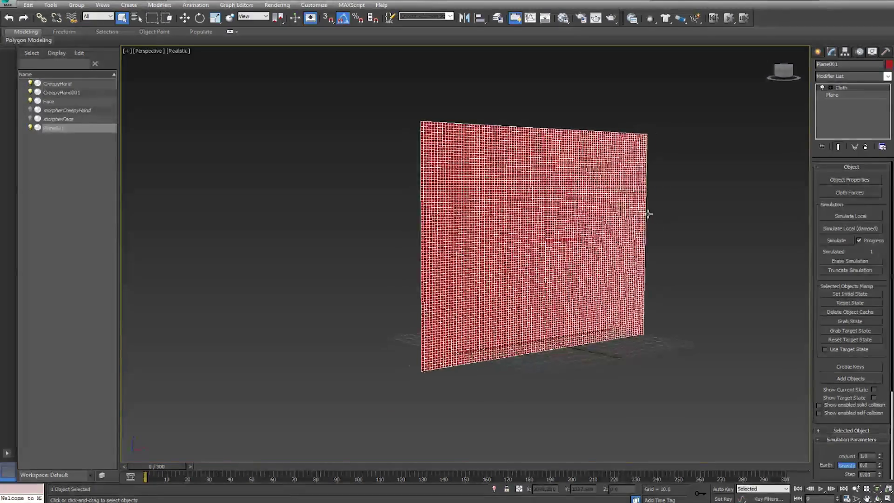
alt+middle_drag(648, 213, 757, 322)
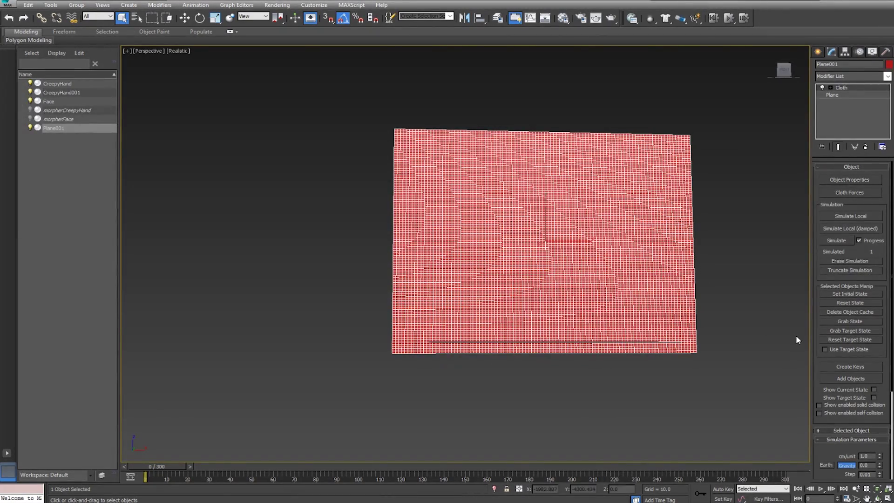
alt+middle_drag(589, 241, 596, 268)
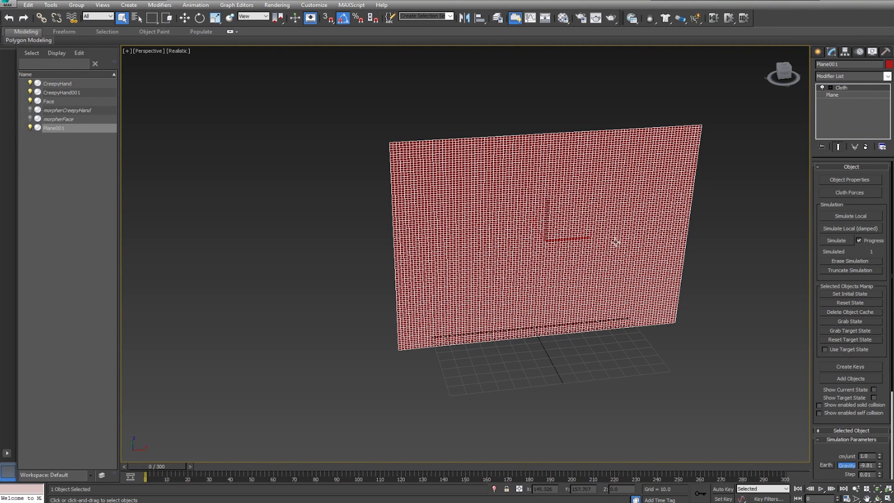
drag(821, 393, 802, 253)
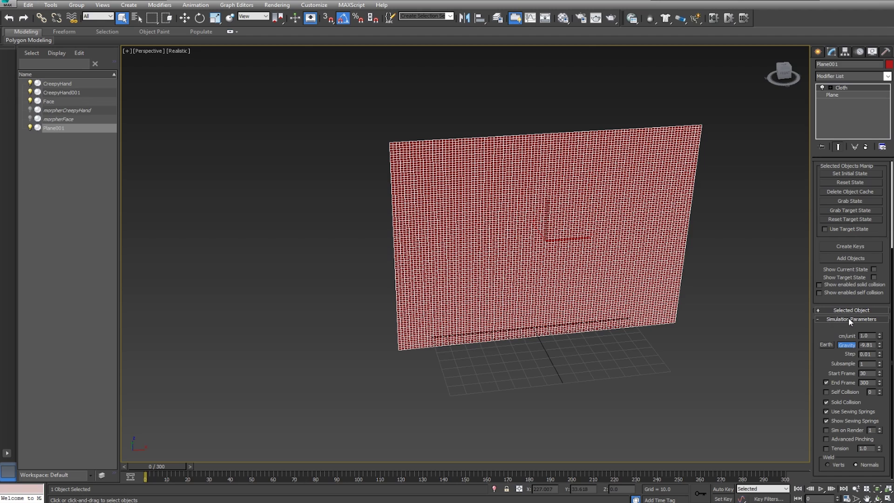
drag(875, 345, 857, 344)
text(0)
click(866, 363)
click(871, 373)
alt+middle_drag(769, 365, 632, 306)
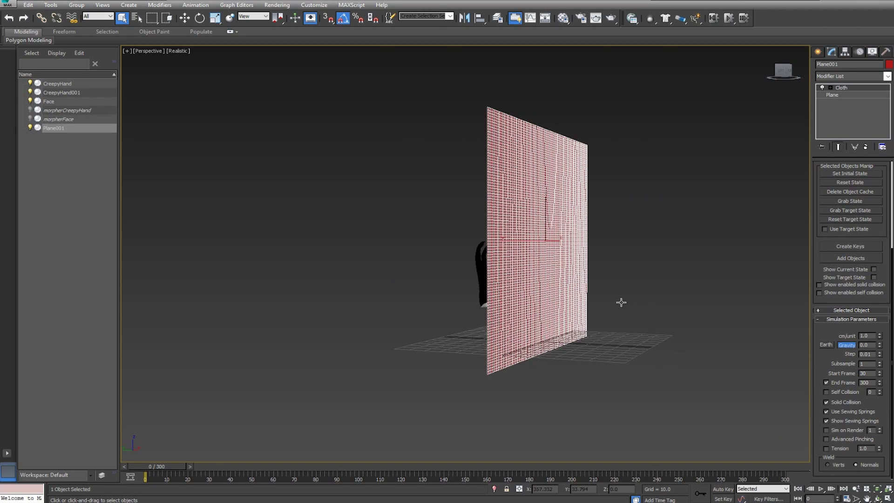
- Scrub the timeline to check the hand and face animation, then return to frame 0
scroll(635, 303, up, 5)
mouse_move(636, 303)
middle_down()
mouse_move(604, 305)
mouse_move(697, 296)
mouse_move(689, 304)
middle_up()
drag(146, 466, 220, 468)
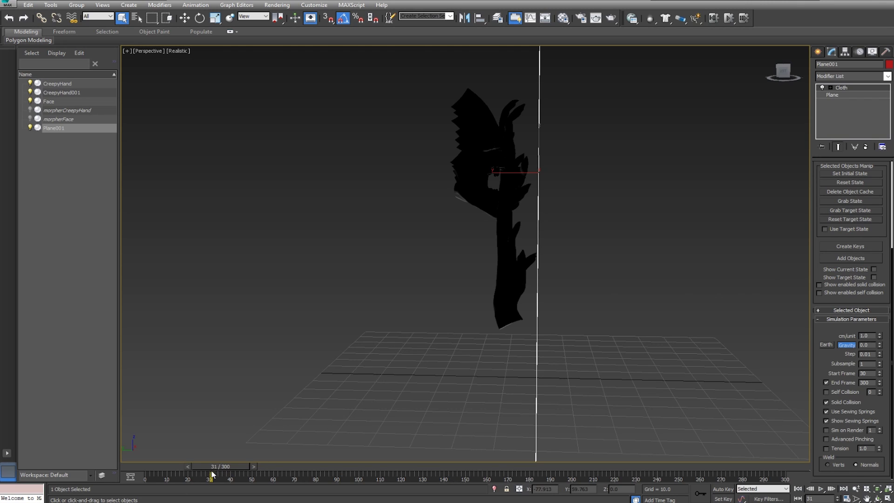
drag(216, 470, 212, 468)
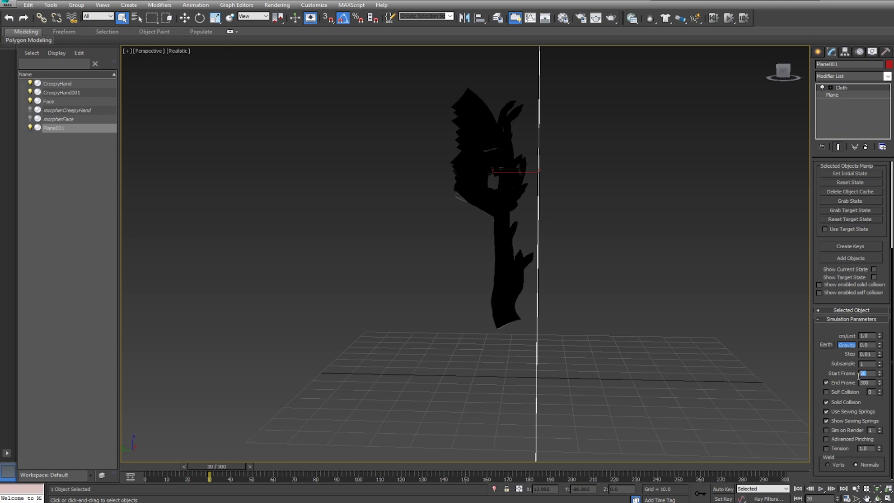
key(Return)
key(End)
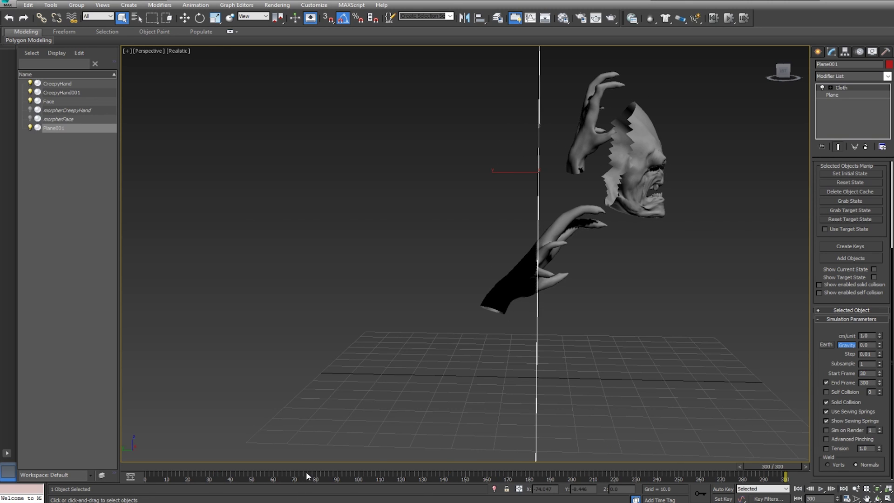
key(Home)
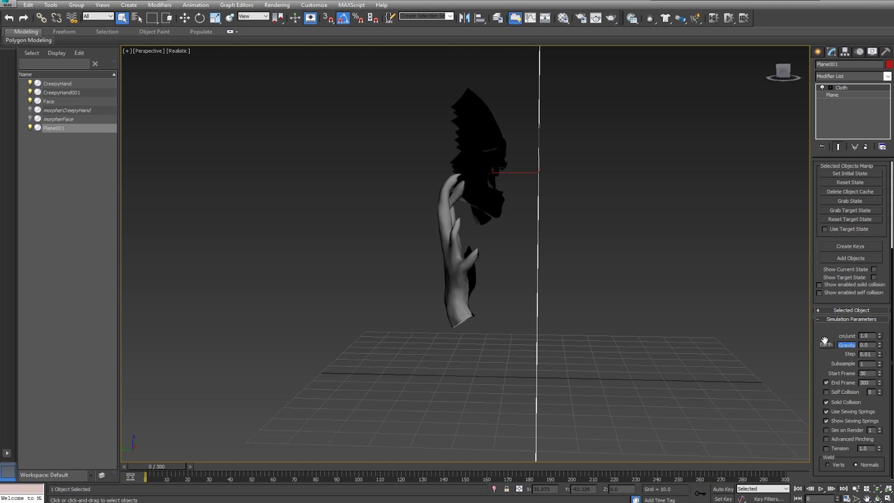
- Reopen Cloth Object Properties and bring up the Add Objects picker
scroll(826, 340, up, 3)
scroll(838, 209, up, 1)
scroll(843, 224, up, 1)
click(850, 180)
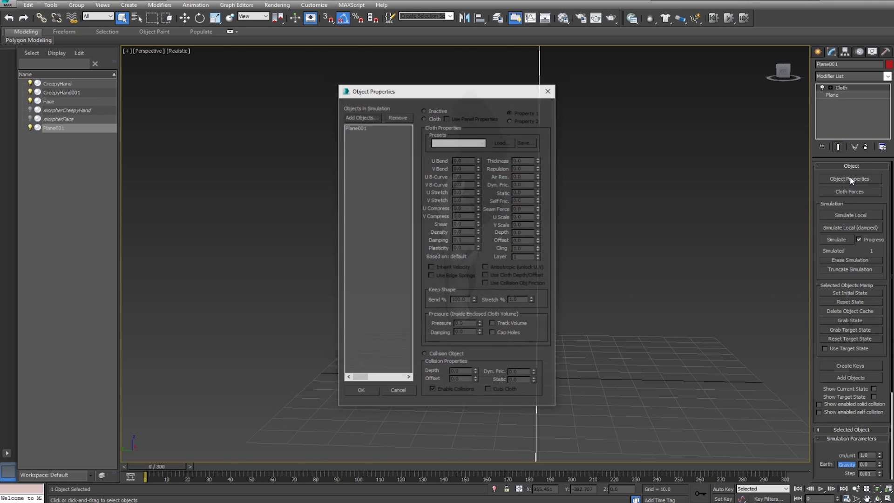
drag(419, 92, 311, 107)
click(253, 133)
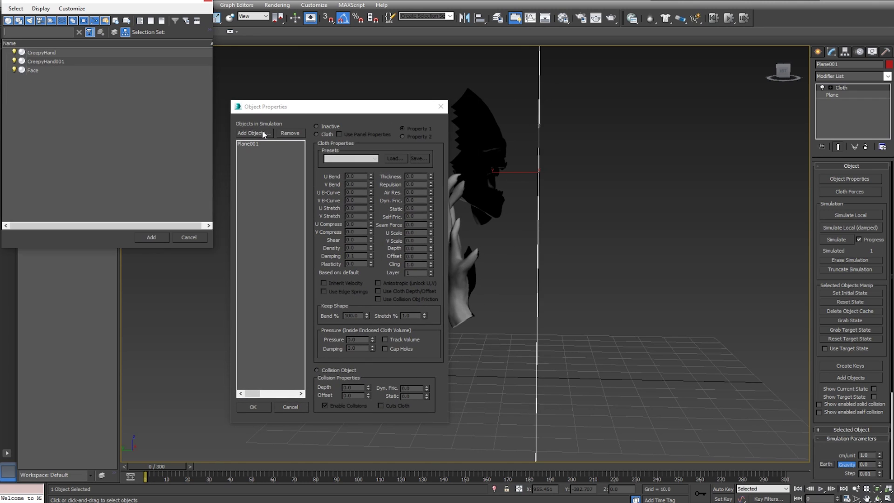
- Add CreepyHand, CreepyHand001 and Face to the cloth simulation
click(47, 53)
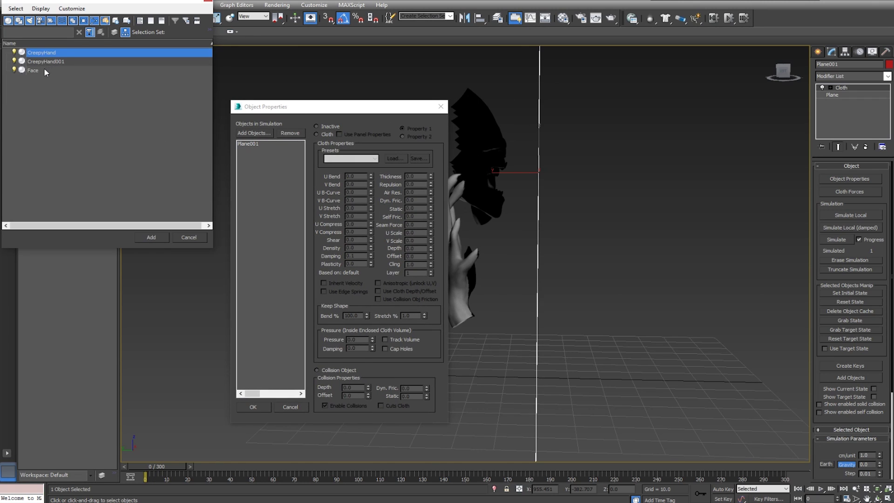
shift+click(46, 71)
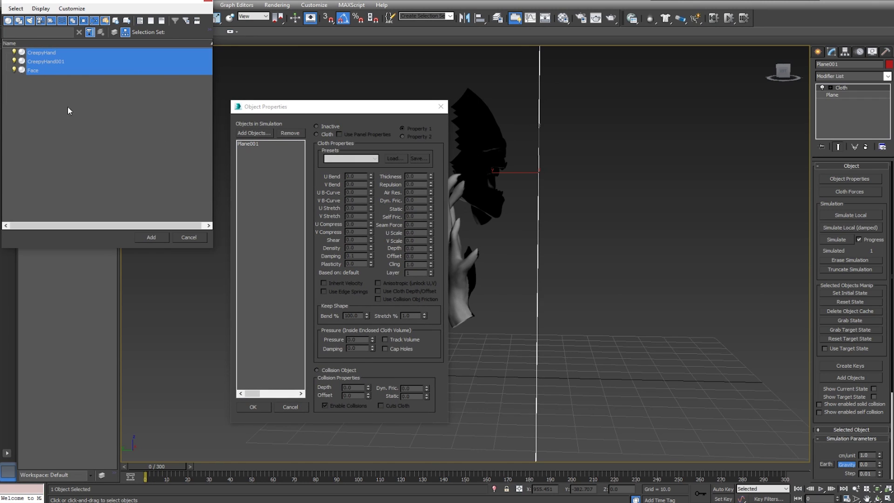
click(145, 237)
click(253, 161)
- Make the hands and face collision objects with Depth and Offset 0.4
drag(250, 155, 251, 144)
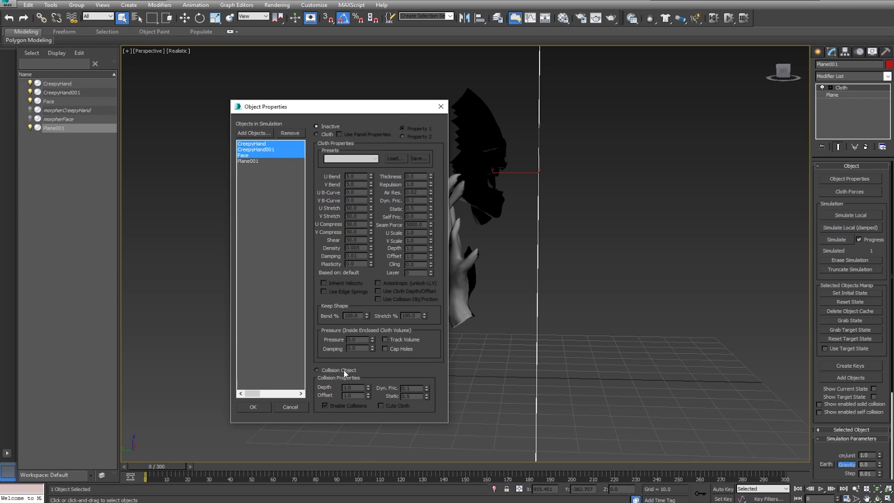
click(323, 371)
drag(357, 389, 325, 396)
text(.4)
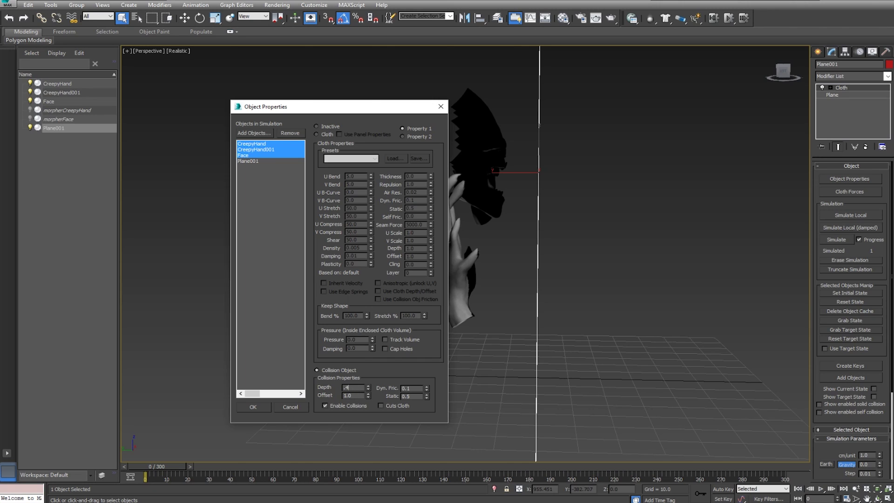
text(.4)
key(Return)
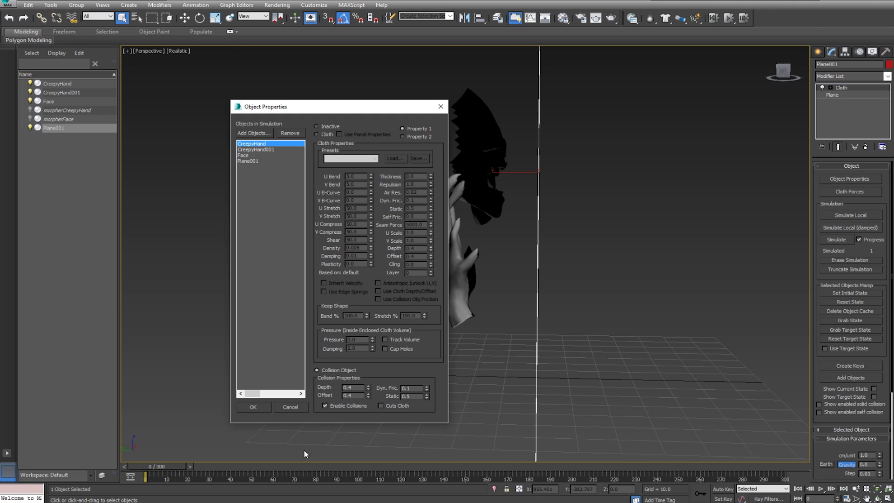
click(261, 407)
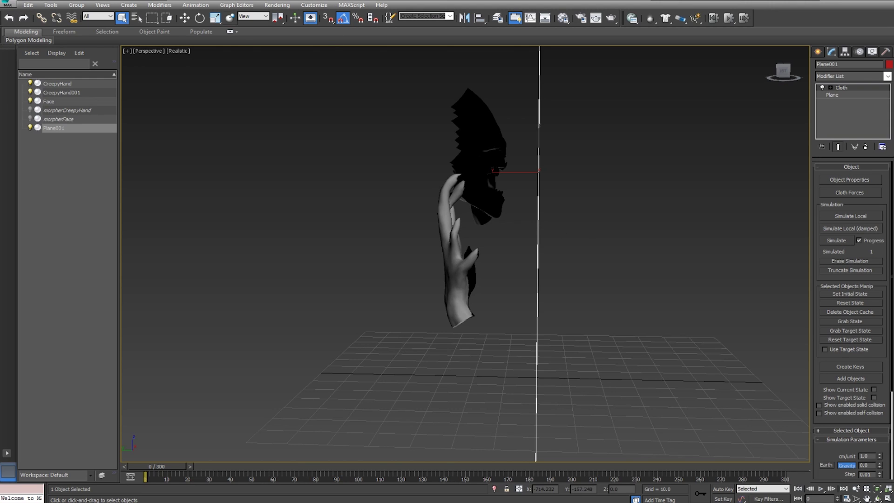
- Run the cloth simulation and stop it early at frame 56
click(837, 240)
drag(140, 6, 166, 22)
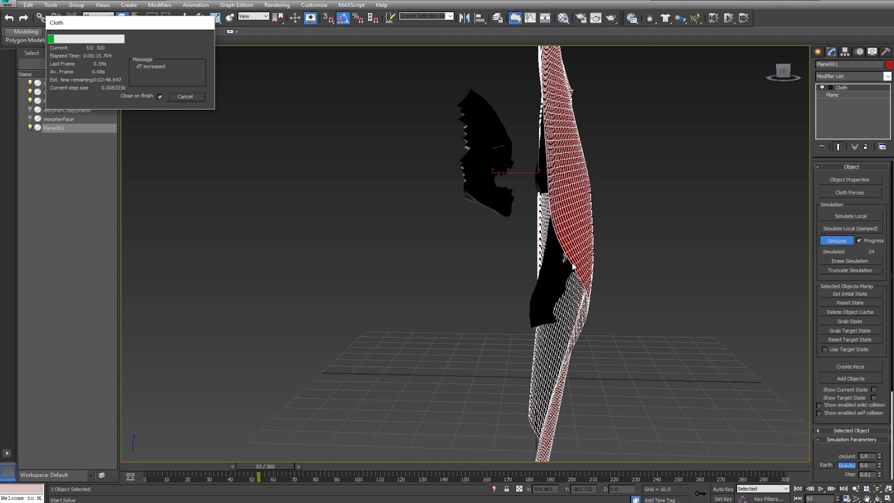
click(194, 99)
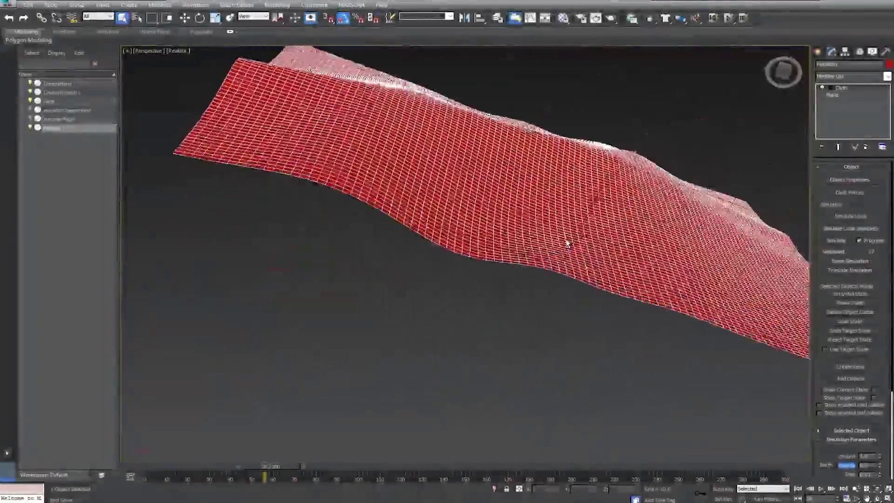
- Orbit around the cloth to inspect where the face and hands crease it
alt+middle_drag(567, 244, 626, 306)
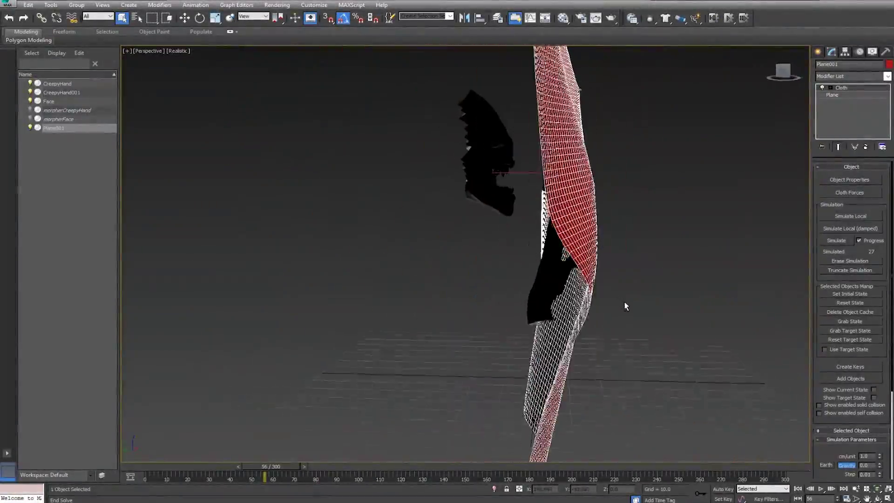
scroll(625, 306, up, 5)
mouse_move(625, 306)
alt+middle_down()
mouse_move(482, 265)
mouse_move(452, 286)
alt+middle_up()
scroll(452, 286, up, 5)
mouse_move(543, 306)
alt+middle_down()
mouse_move(605, 302)
mouse_move(596, 298)
mouse_move(560, 300)
mouse_move(621, 311)
mouse_move(591, 301)
alt+middle_up()
scroll(596, 298, down, 4)
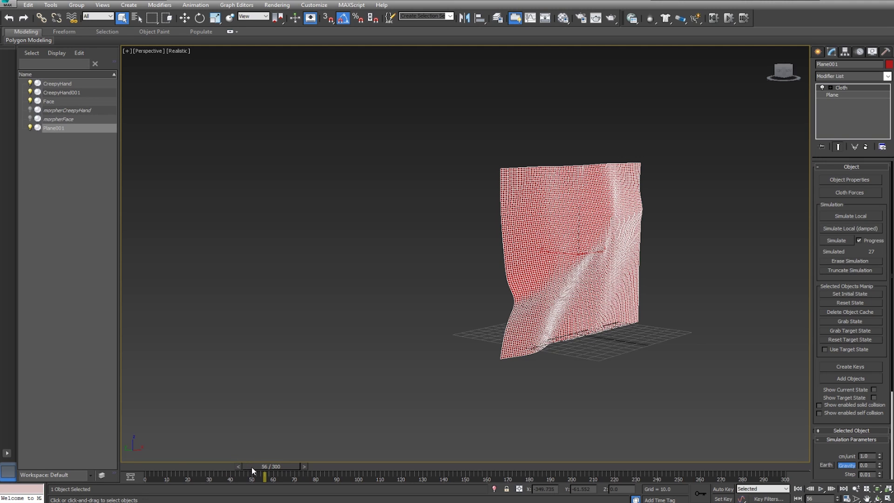
- At frame 0, select Plane001 and enter the Cloth Group sub-object level in Front view
drag(251, 467, 114, 473)
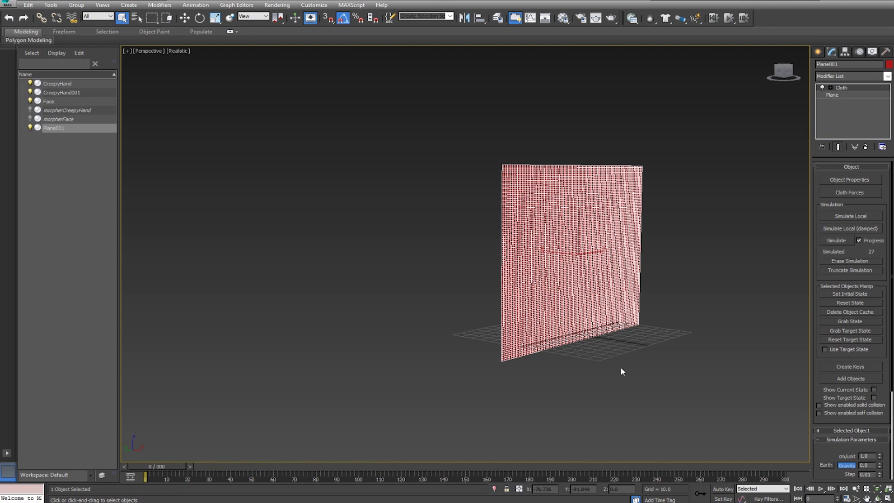
click(852, 262)
click(723, 260)
scroll(570, 293, up, 2)
middle_drag(569, 293, 353, 309)
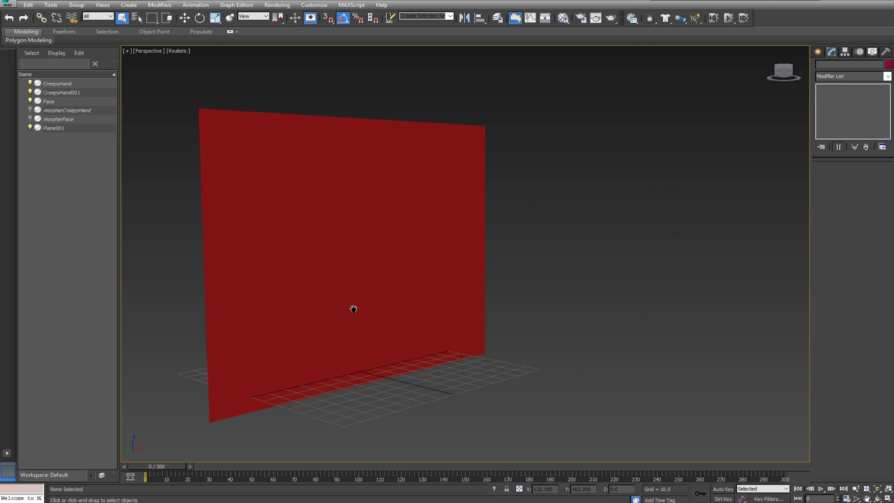
click(352, 268)
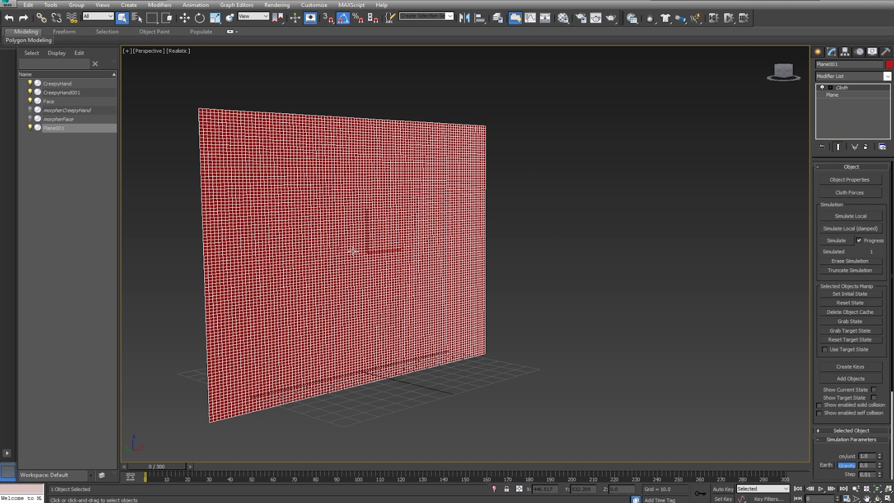
click(832, 88)
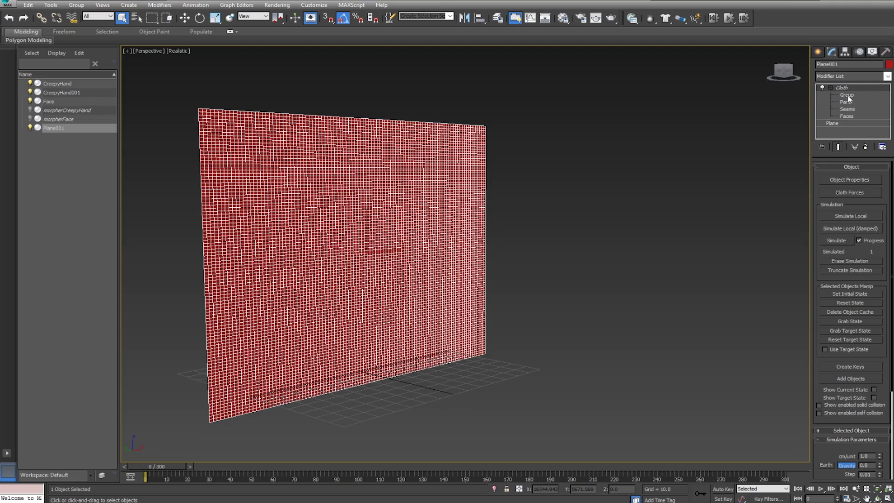
click(848, 96)
key(f)
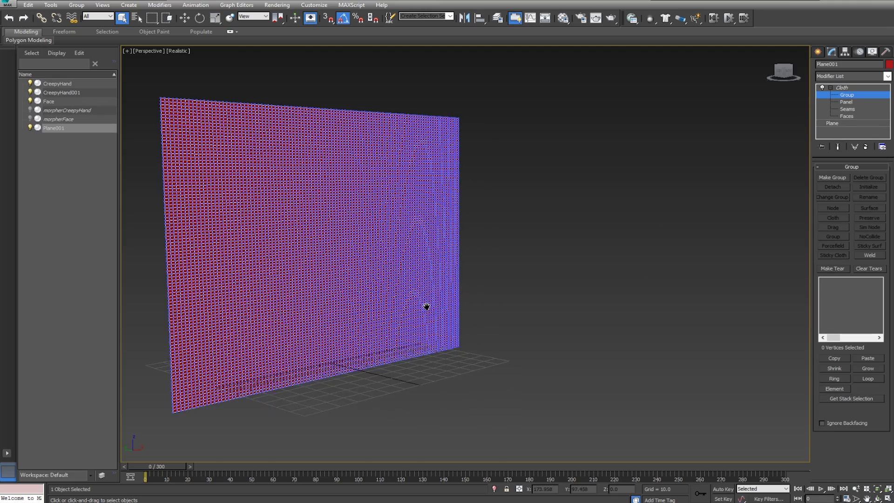
middle_drag(460, 189, 438, 256)
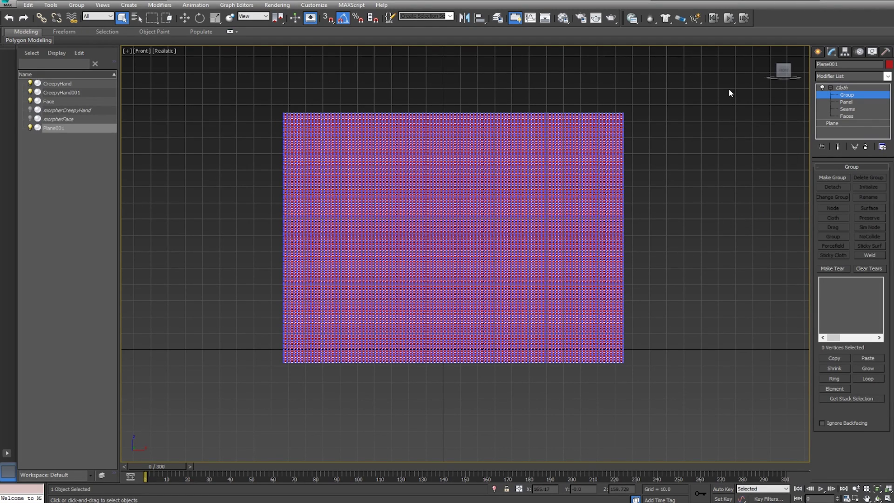
- Box-select the plane's border vertices along all four edges
mouse_move(690, 77)
mouse_down()
mouse_move(634, 389)
mouse_move(619, 393)
mouse_up()
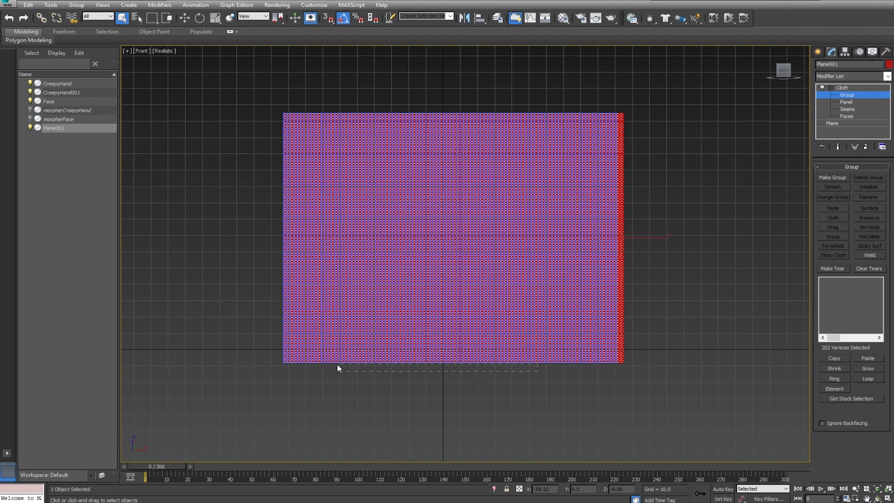
ctrl+drag(262, 361, 263, 361)
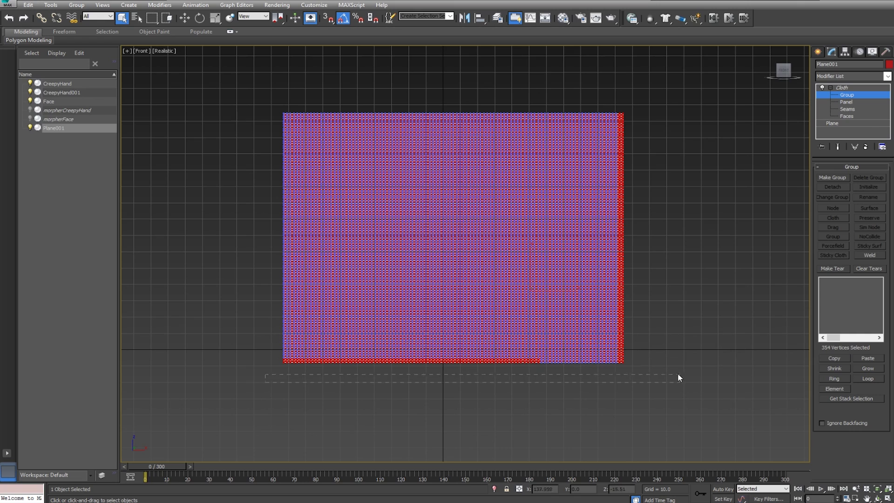
ctrl+drag(666, 362, 666, 360)
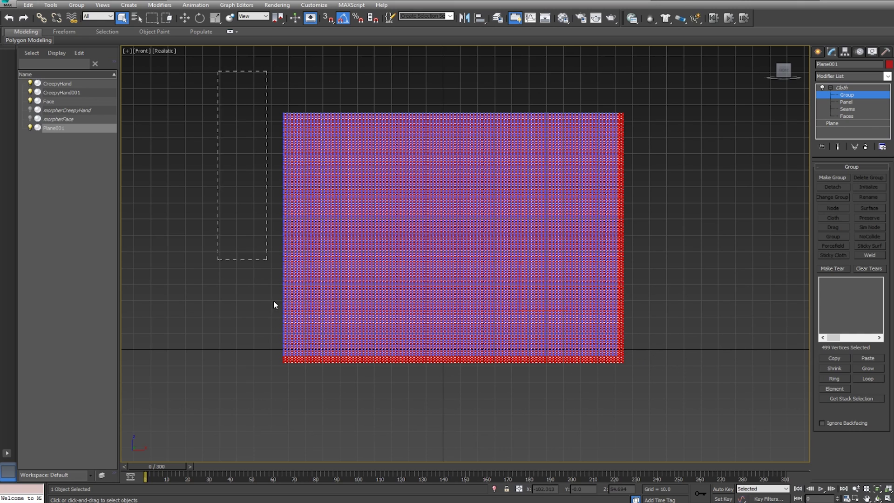
ctrl+drag(268, 264, 291, 385)
ctrl+drag(645, 89, 267, 145)
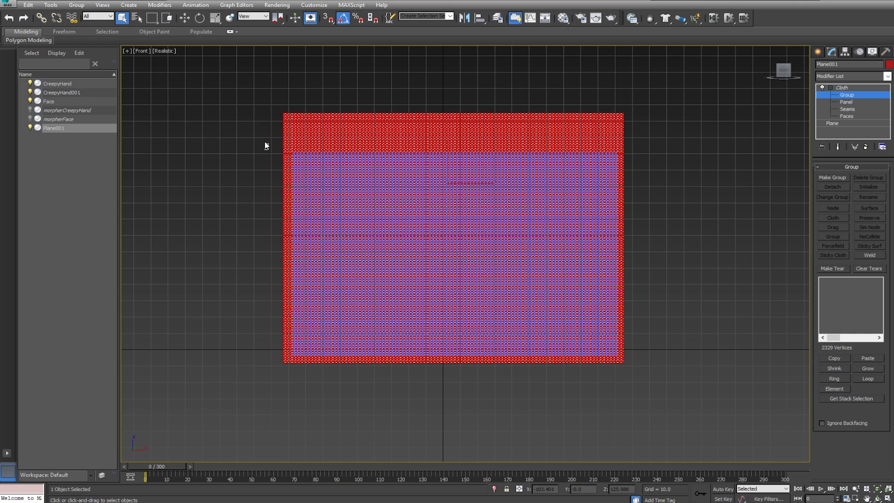
ctrl+drag(254, 70, 644, 120)
click(684, 153)
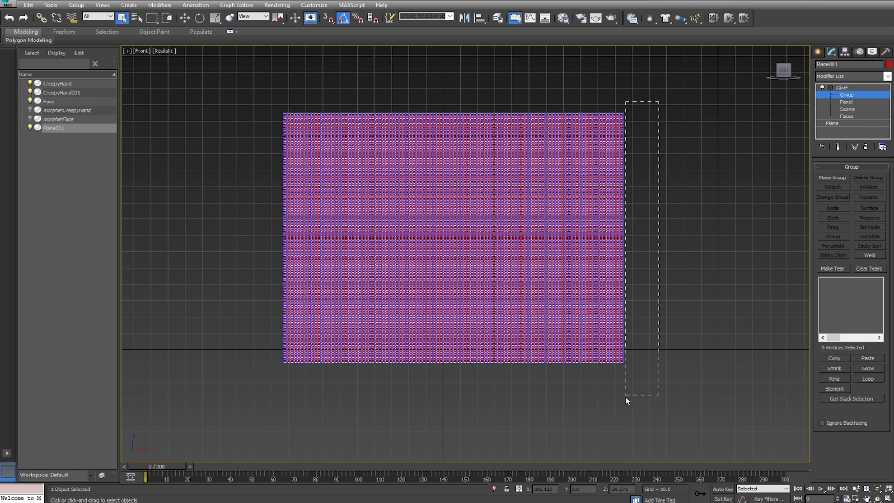
drag(624, 305, 619, 398)
drag(636, 390, 271, 357)
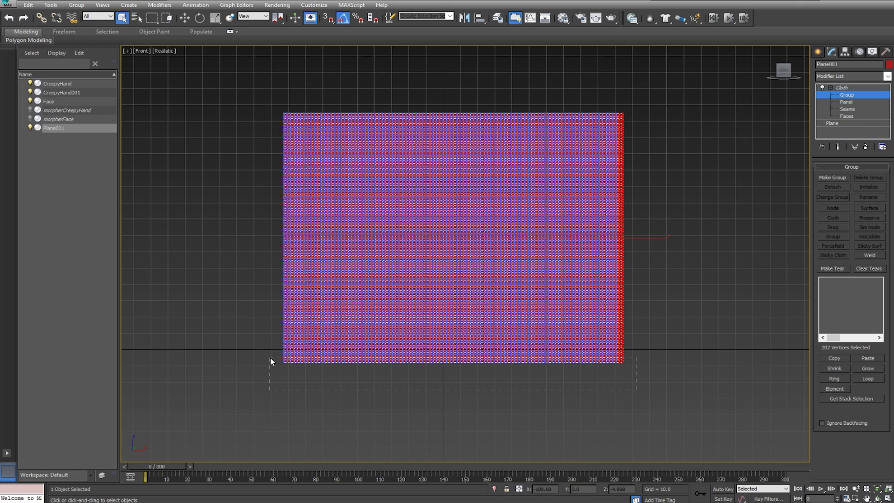
ctrl+drag(301, 393, 290, 393)
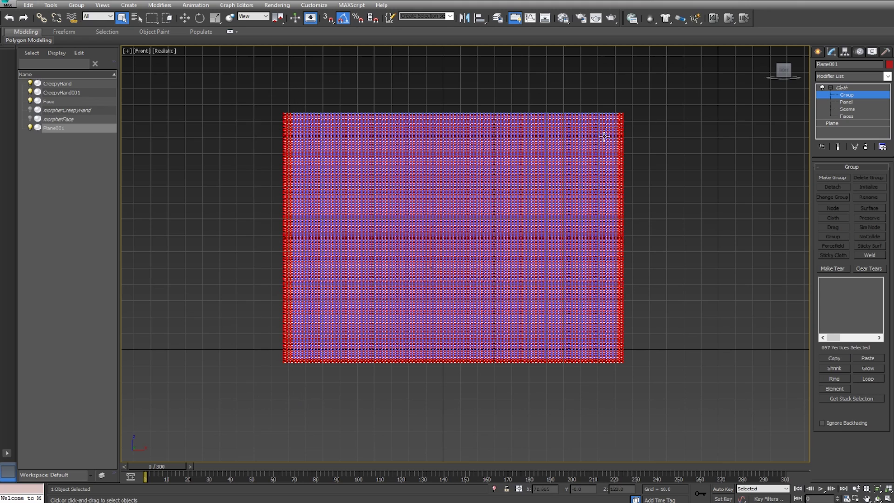
ctrl+drag(566, 120, 249, 123)
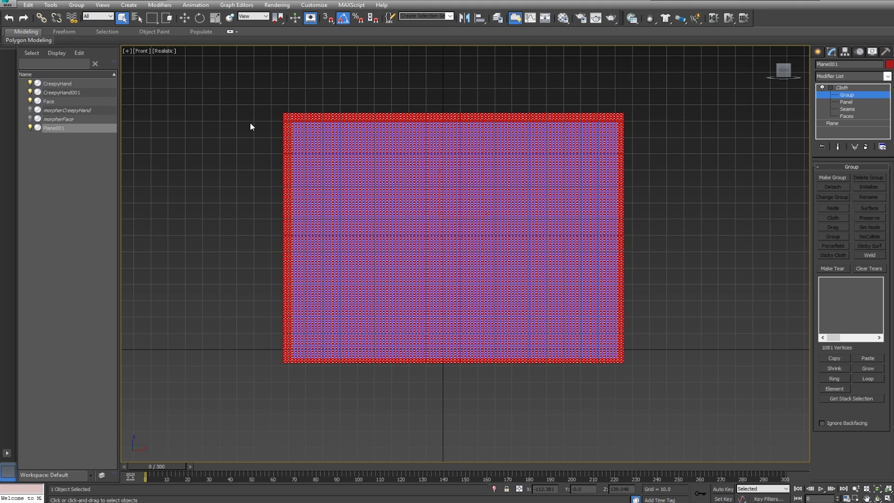
- Make the selected vertices into Group001, set it to Preserve, and return to the Cloth level
click(834, 179)
click(419, 265)
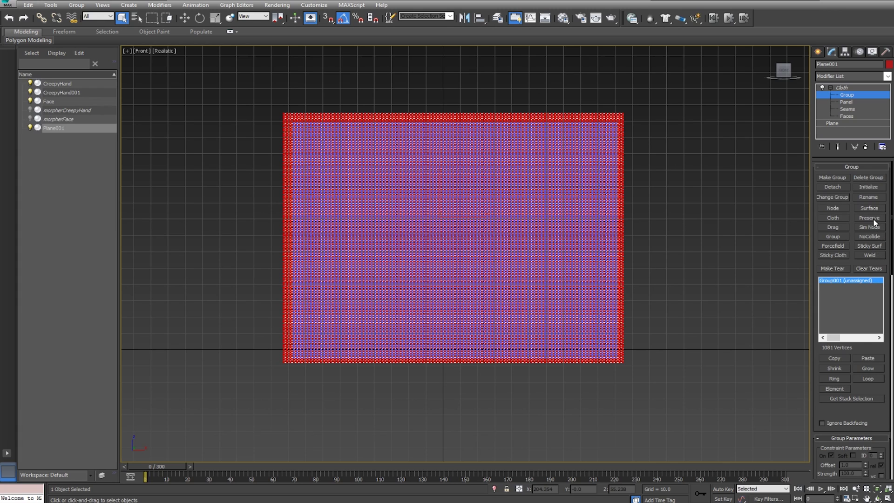
click(869, 218)
click(835, 87)
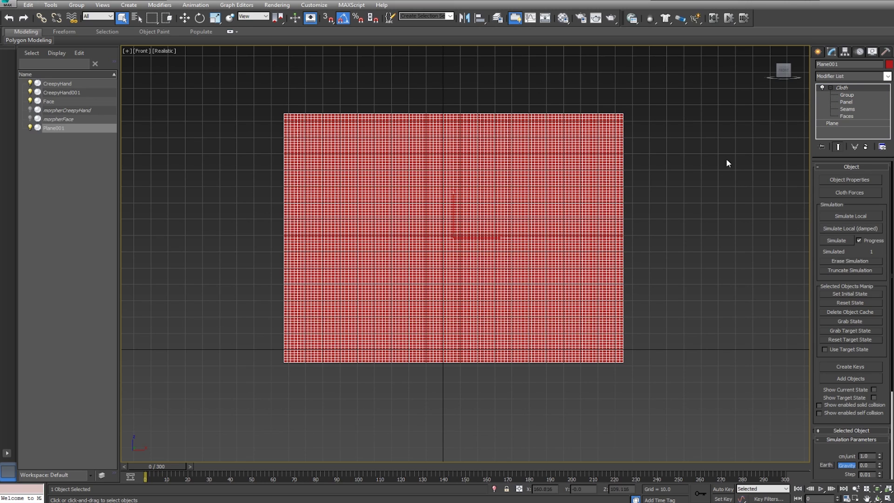
- In the Perspective view, select Plane001 and simulate the pinned cloth through frame 300
click(738, 131)
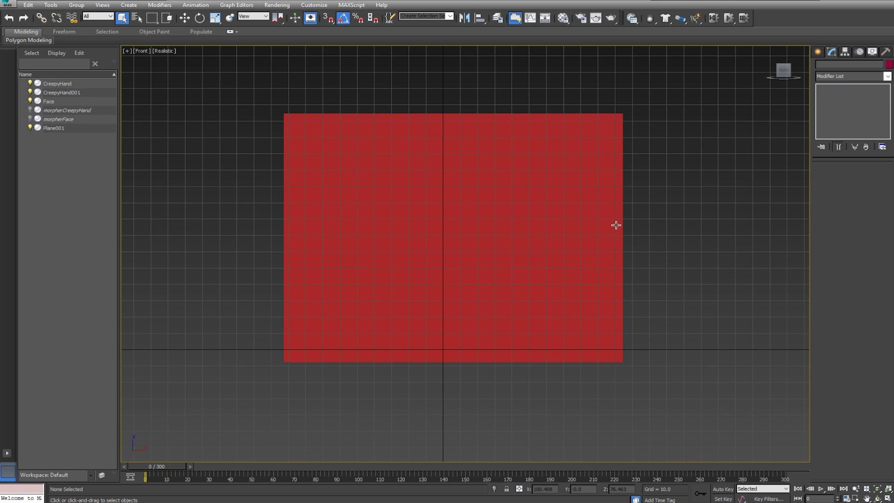
key(p)
mouse_move(571, 235)
alt+middle_down()
mouse_move(615, 244)
mouse_move(648, 231)
mouse_move(568, 240)
alt+middle_up()
click(465, 185)
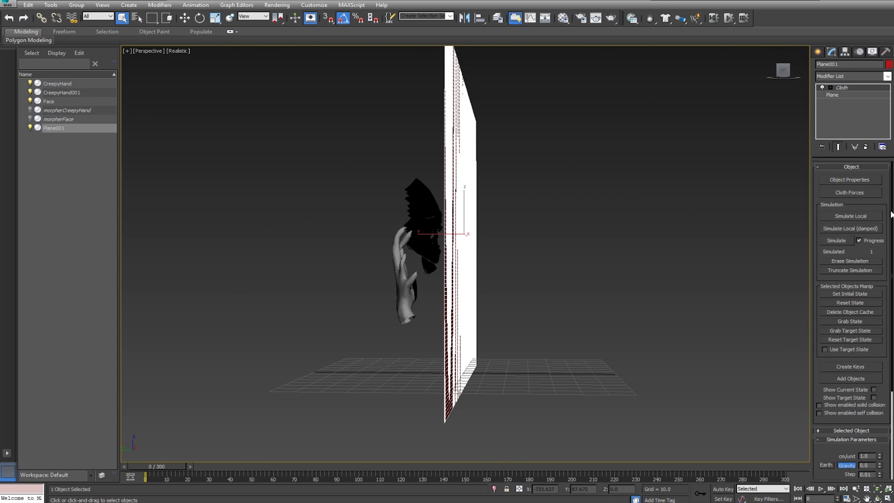
click(848, 241)
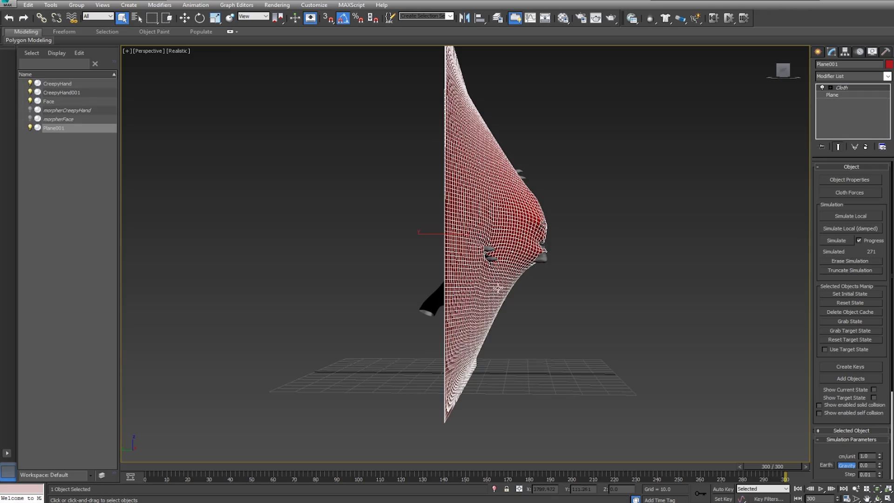
alt+middle_drag(471, 282, 489, 287)
- Hide both hands and the face, leaving only the red cloth wall
scroll(489, 286, up, 3)
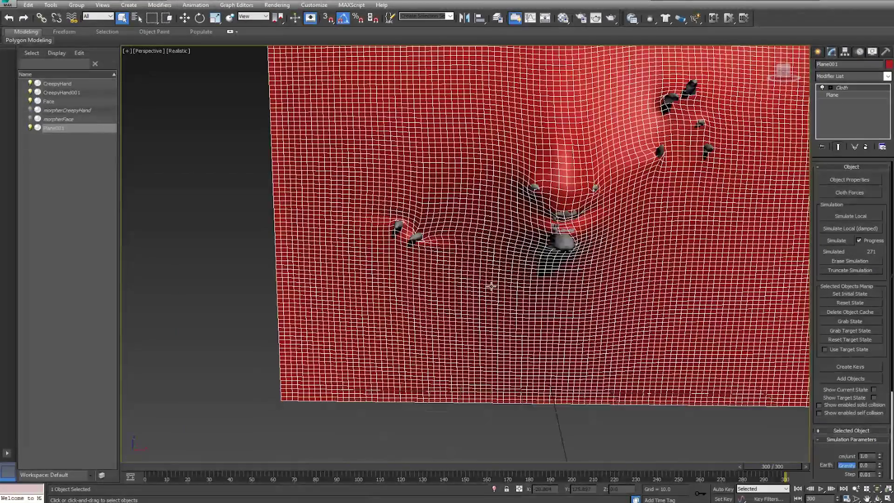
click(671, 418)
mouse_move(630, 266)
alt+middle_down()
mouse_move(645, 258)
mouse_move(633, 253)
alt+middle_up()
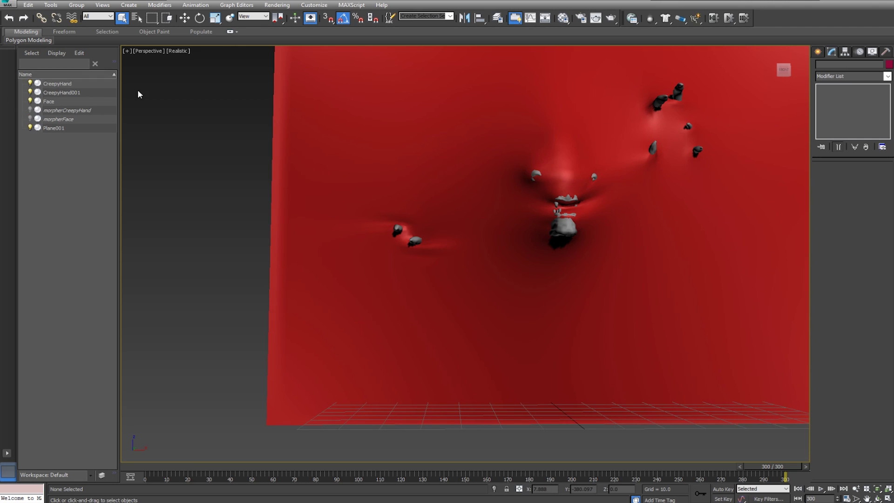
mouse_move(468, 202)
alt+middle_down()
mouse_move(577, 209)
mouse_move(471, 209)
alt+middle_up()
click(461, 265)
ctrl+click(433, 186)
ctrl+click(354, 161)
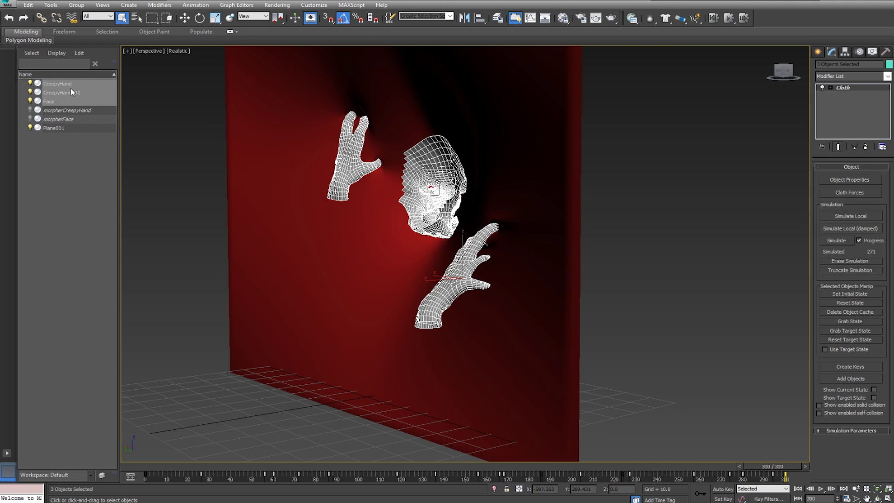
right_click(441, 182)
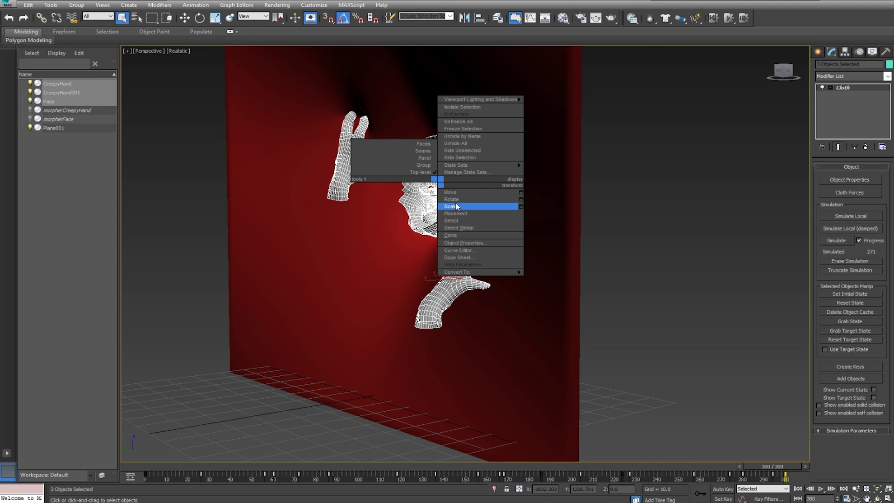
click(460, 157)
- Scrub the animation and orbit close to the cloth wall to inspect its face and hand imprints
mouse_move(627, 245)
alt+middle_down()
mouse_move(579, 270)
mouse_move(552, 258)
alt+middle_up()
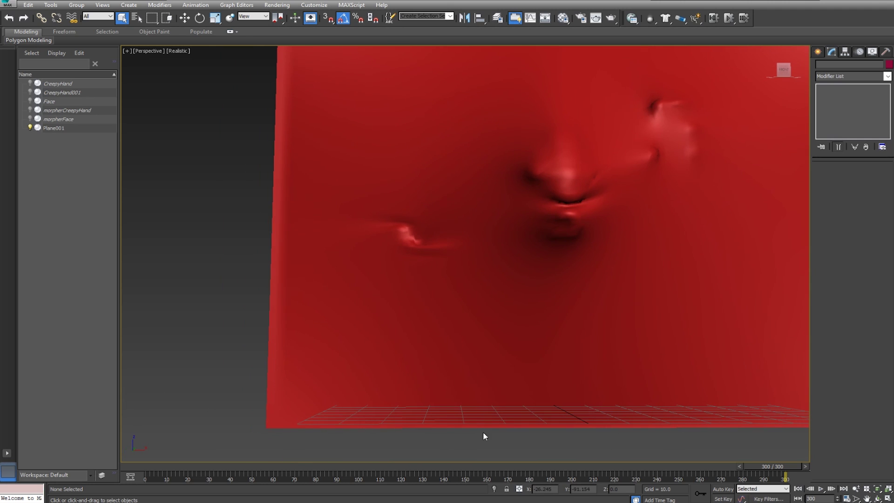
mouse_move(515, 465)
mouse_down()
mouse_move(506, 485)
mouse_move(669, 461)
mouse_move(561, 461)
mouse_move(705, 446)
mouse_move(378, 430)
mouse_move(623, 405)
mouse_up()
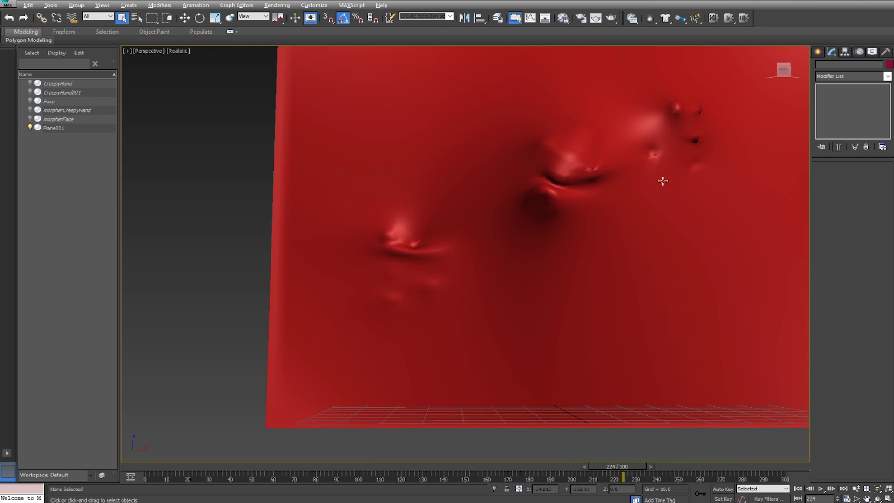
mouse_move(559, 264)
alt+middle_down()
mouse_move(608, 260)
mouse_move(623, 289)
mouse_move(613, 284)
mouse_move(612, 292)
mouse_move(559, 247)
alt+middle_up()
scroll(593, 305, down, 3)
scroll(397, 230, up, 4)
mouse_move(397, 230)
alt+middle_down()
mouse_move(331, 219)
mouse_move(463, 295)
alt+middle_up()
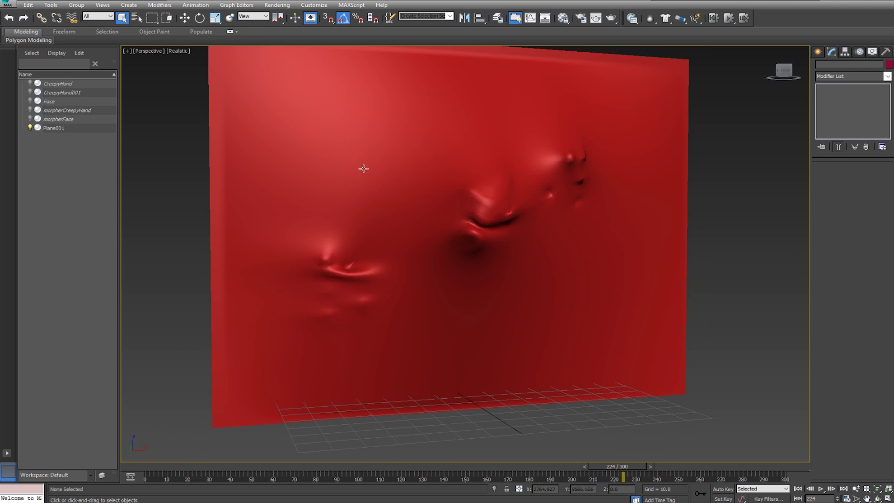
scroll(382, 343, down, 5)
scroll(393, 340, up, 5)
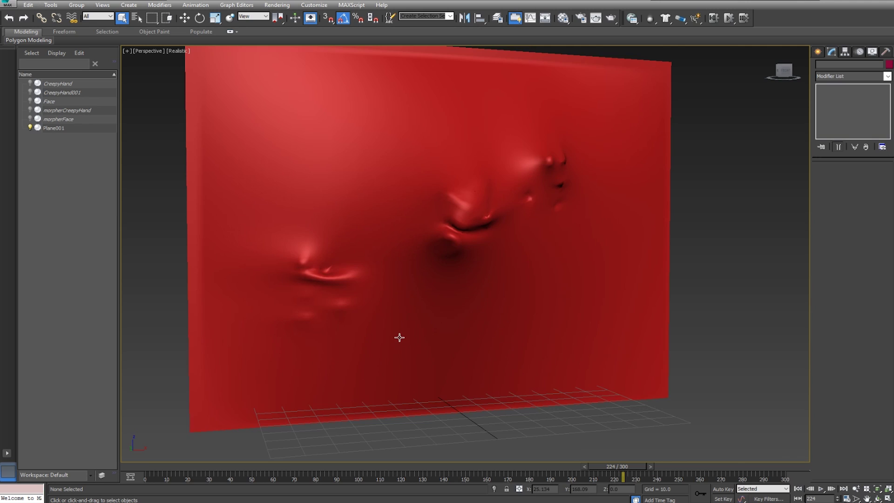
scroll(399, 337, down, 5)
scroll(400, 336, up, 5)
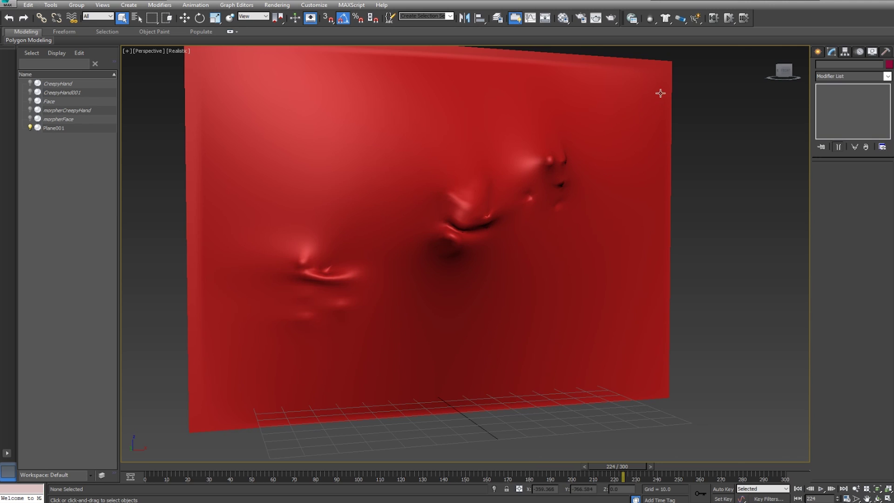
click(564, 18)
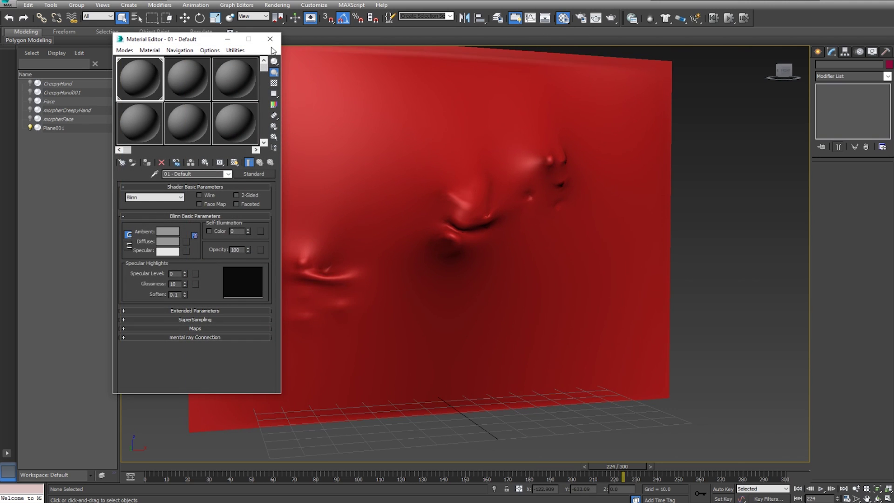
click(271, 39)
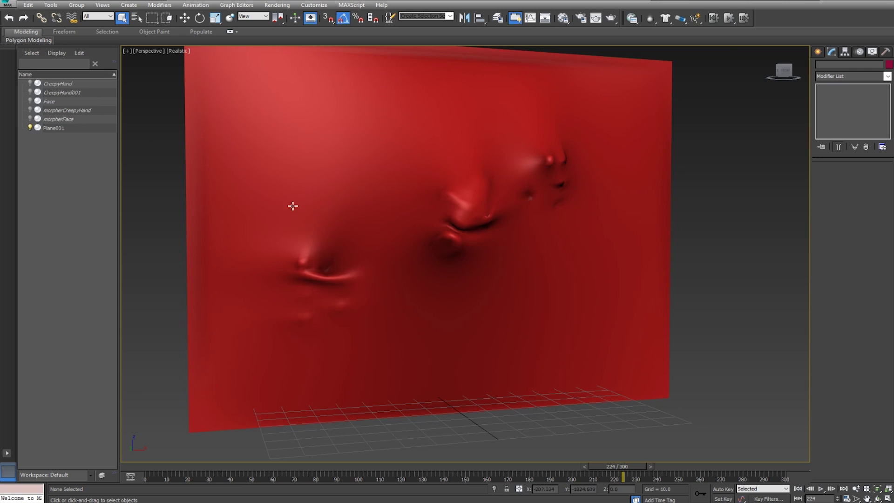
click(377, 138)
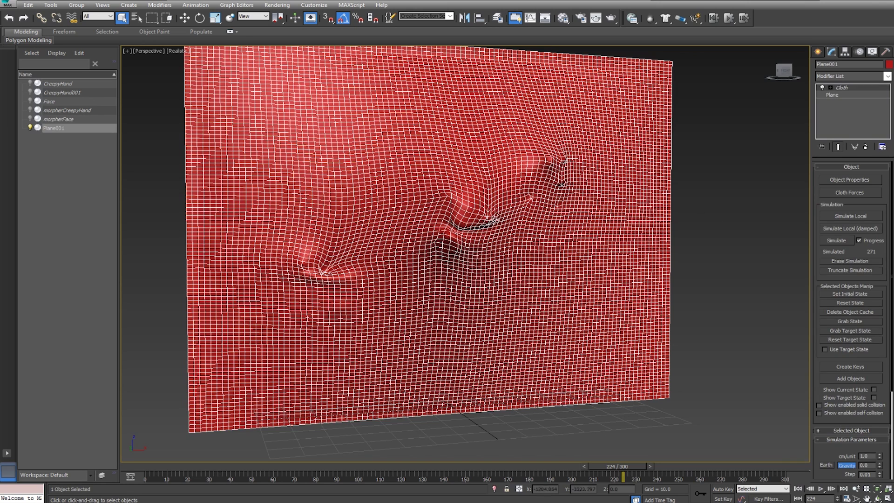
click(702, 142)
click(552, 154)
click(725, 186)
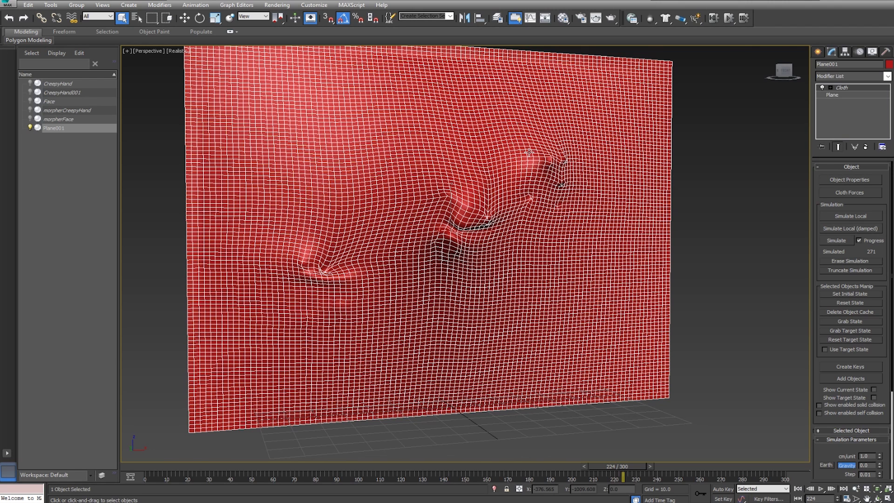
- Add a TurboSmooth modifier to the cloth plane Plane001
click(530, 153)
click(887, 77)
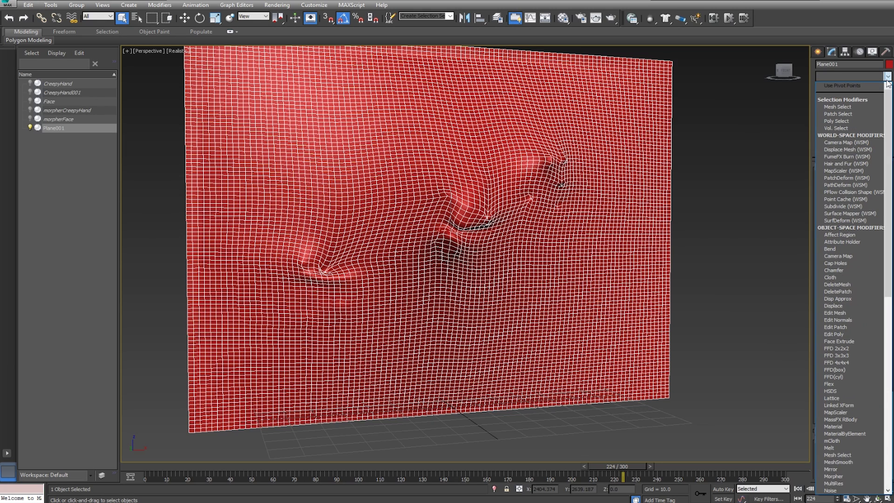
drag(889, 103, 888, 294)
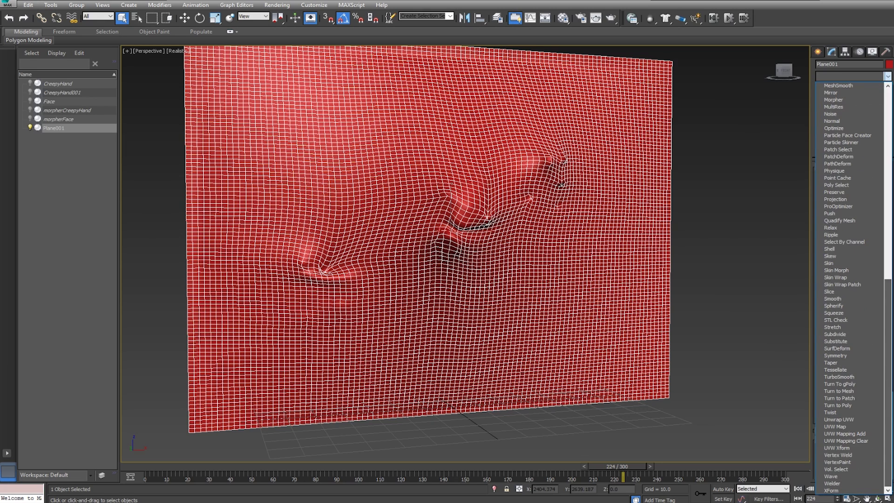
click(830, 378)
click(742, 314)
scroll(527, 250, up, 5)
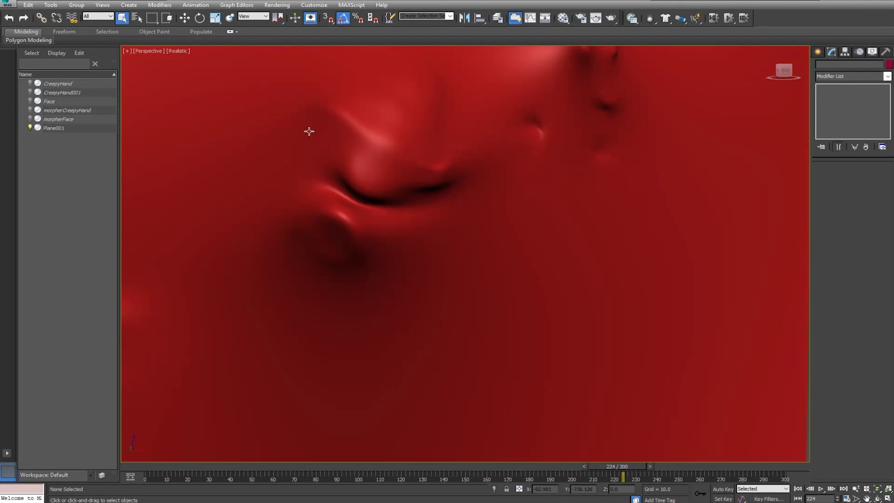
- Run the exportobjseq.ms script from the Descargas folder to bring up the Obj Sequence Export window
scroll(409, 150, down, 2)
scroll(335, 206, down, 2)
middle_drag(313, 225, 467, 239)
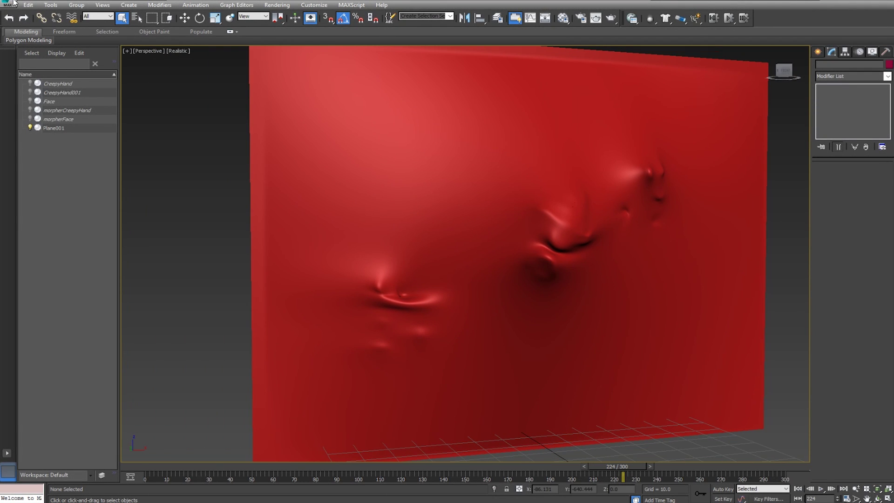
click(359, 6)
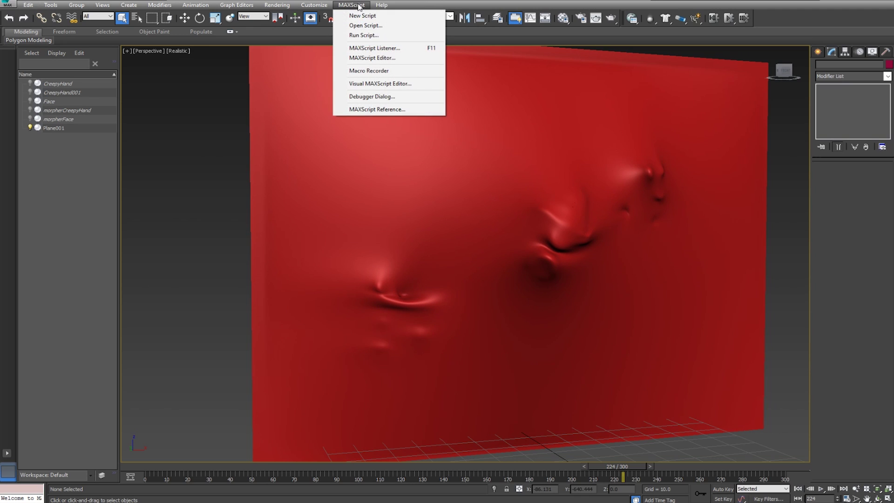
click(367, 36)
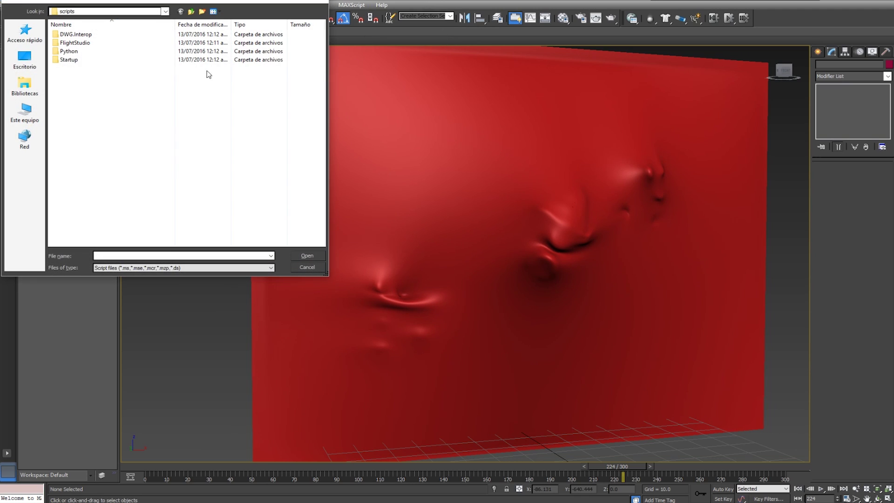
click(28, 43)
double_click(224, 44)
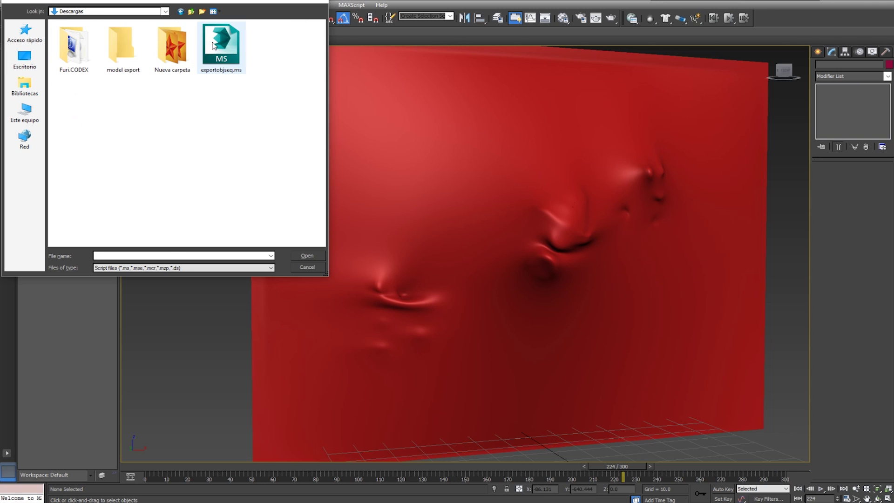
click(222, 54)
mouse_move(222, 49)
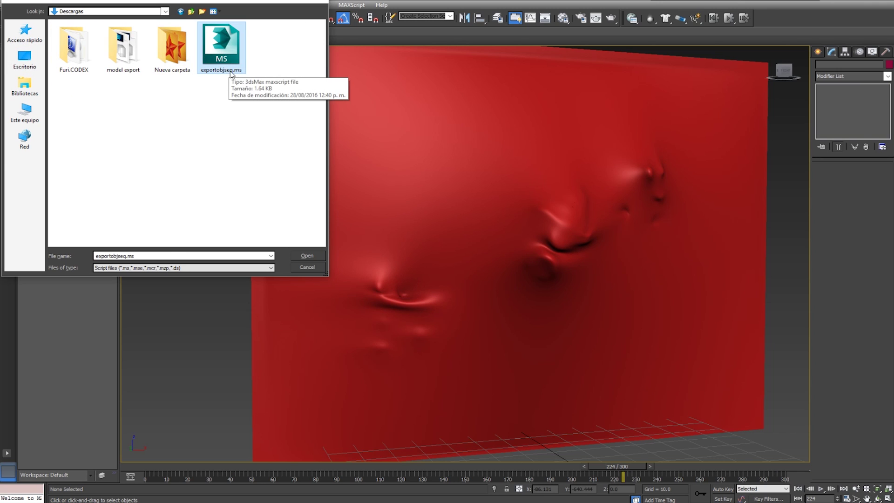
double_click(224, 58)
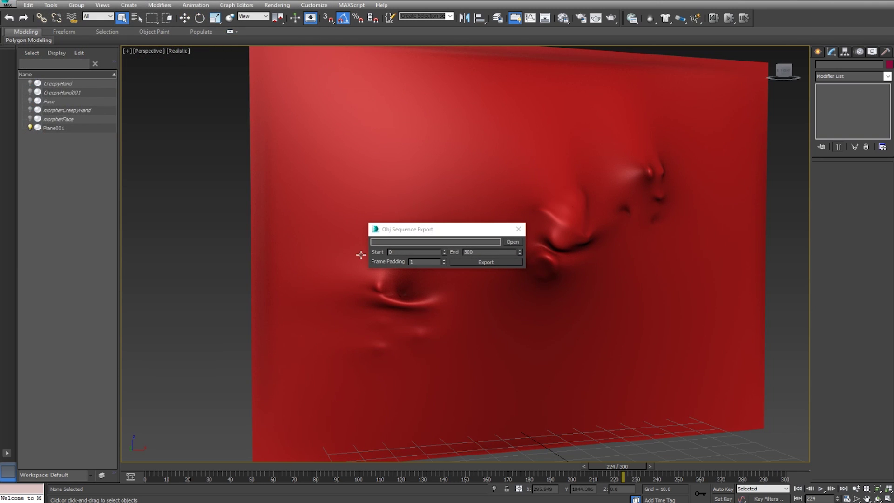
drag(406, 229, 379, 150)
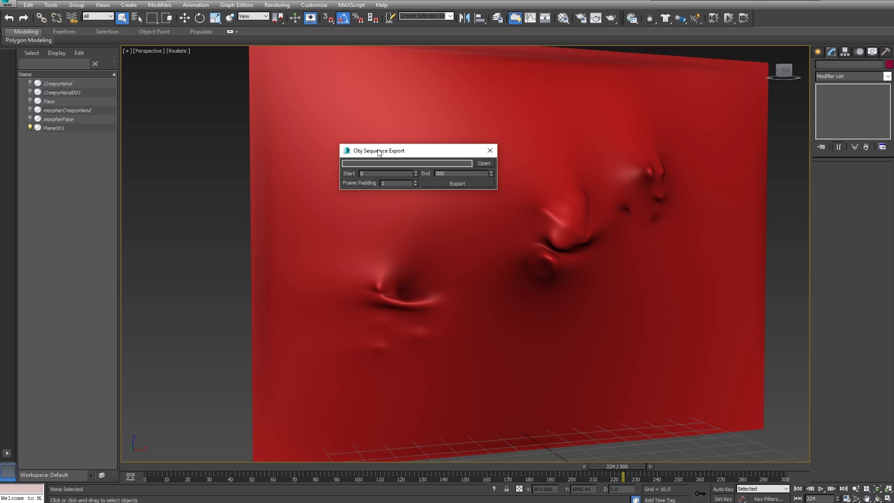
- Export frames 30–300 as wall.obj into a new 'model 2' folder in Descargas
key(Tab)
click(478, 164)
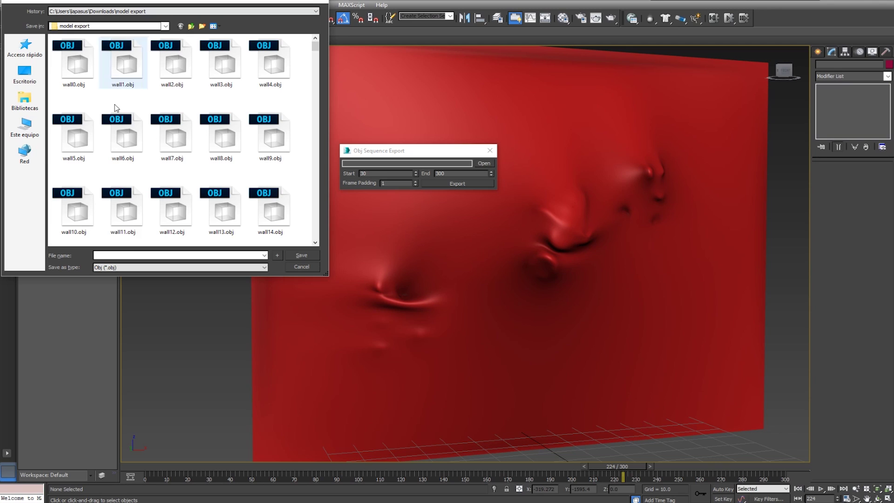
click(191, 26)
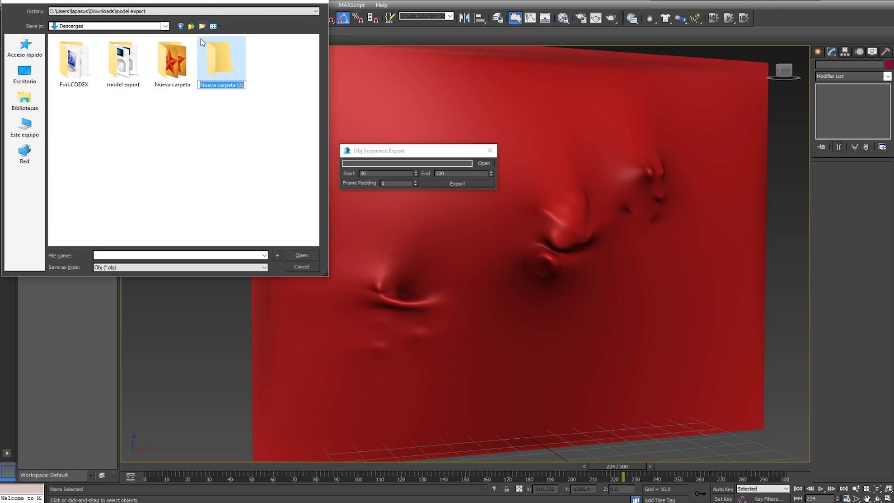
text(model 2)
key(Return)
double_click(221, 88)
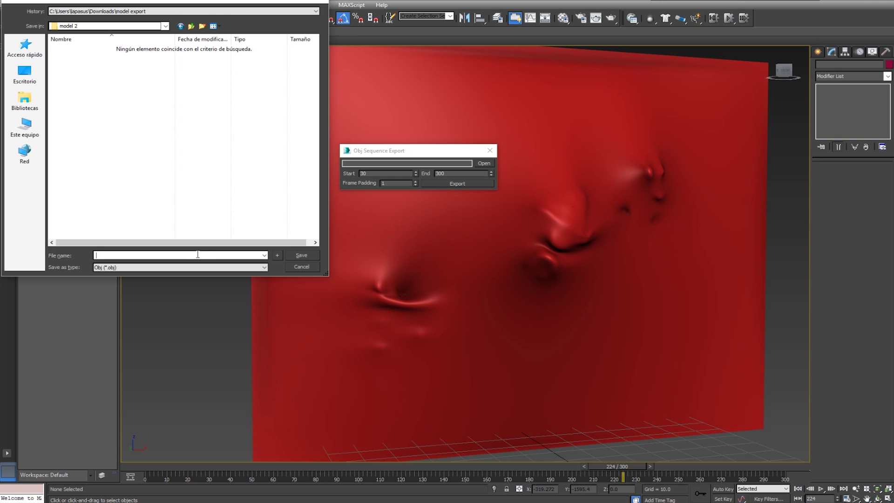
text(ll)
key(Return)
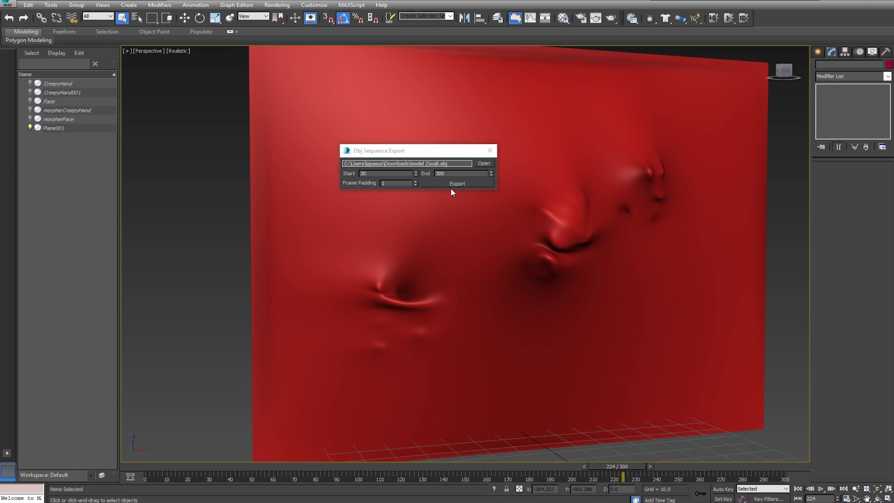
click(454, 185)
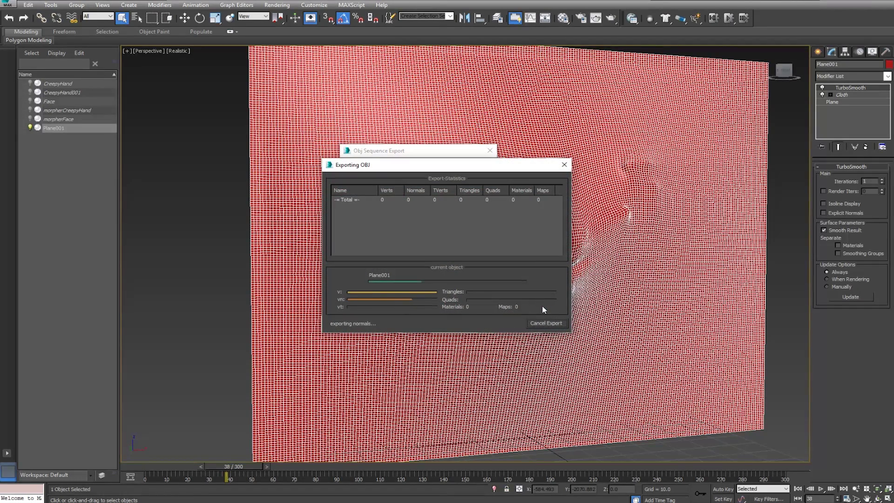
- Switch to the model 2 folder to watch the exported wall files appear
key(alt+Tab)
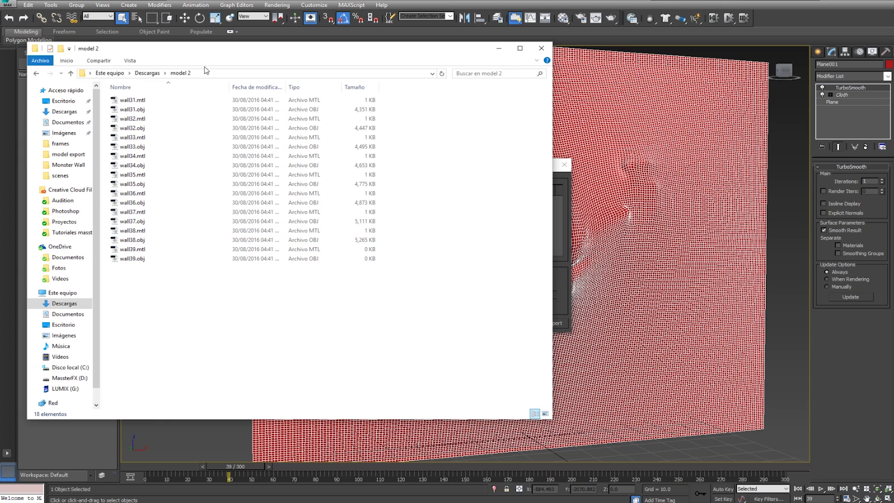
- Check the exported wall31.mtl and wall31.obj files in the model 2 folder
click(142, 101)
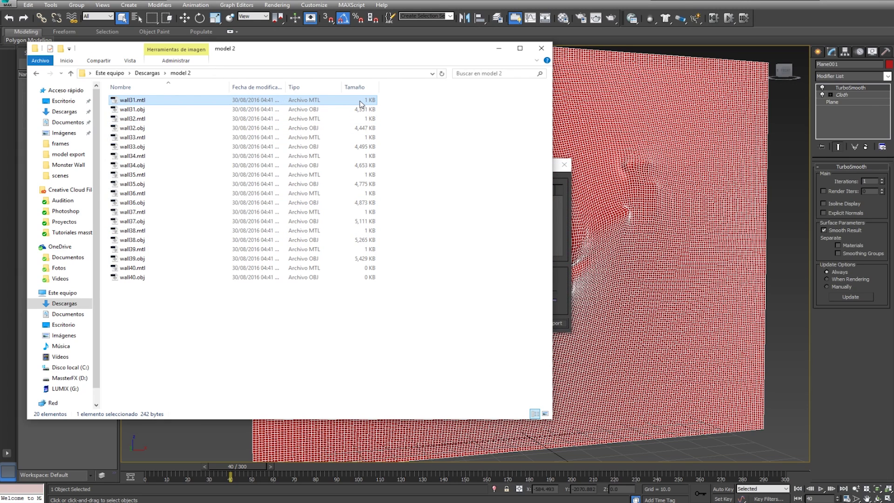
key(F2)
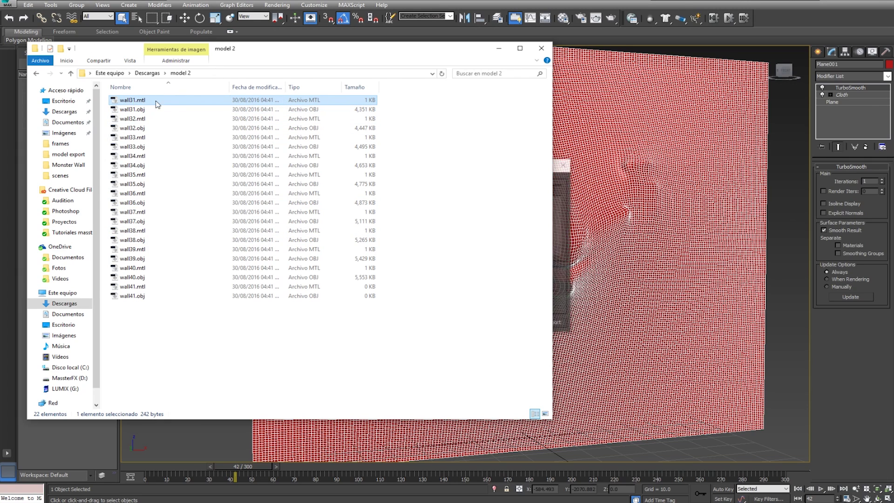
click(163, 112)
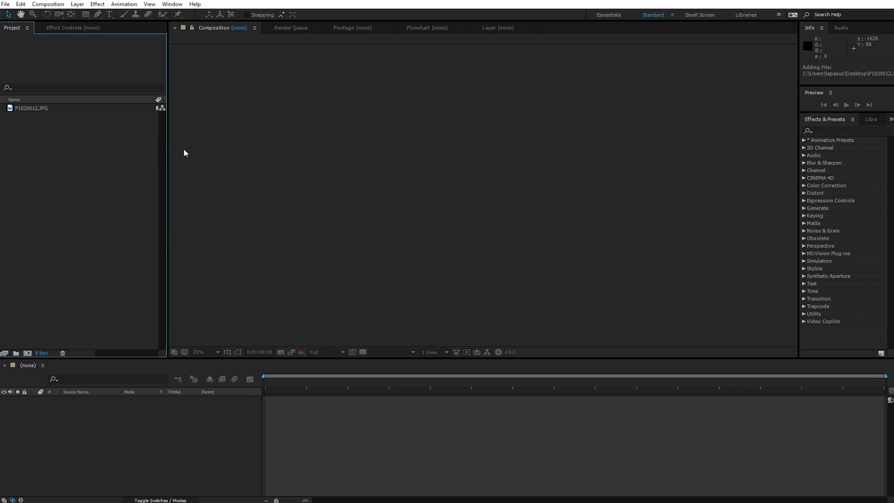
- Create a 1920×1080, 59.94 fps composition named monster lasting 0;00;05;00 from P1020012.JPG
click(40, 110)
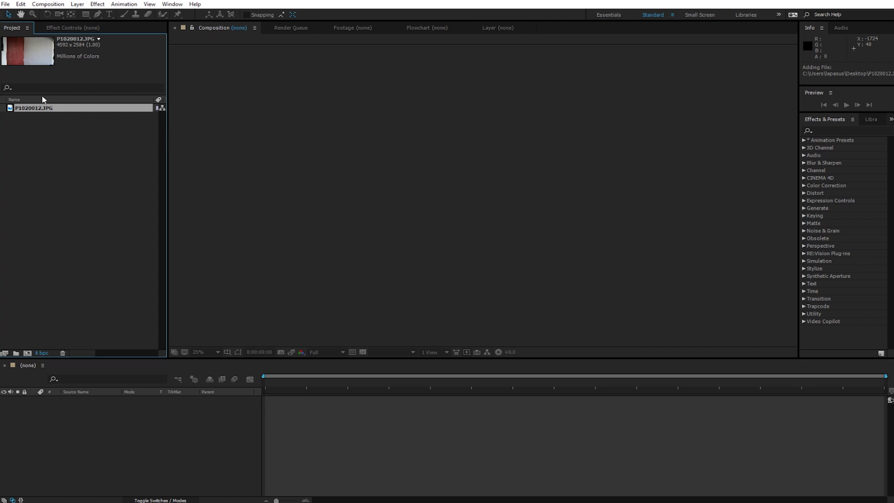
click(27, 353)
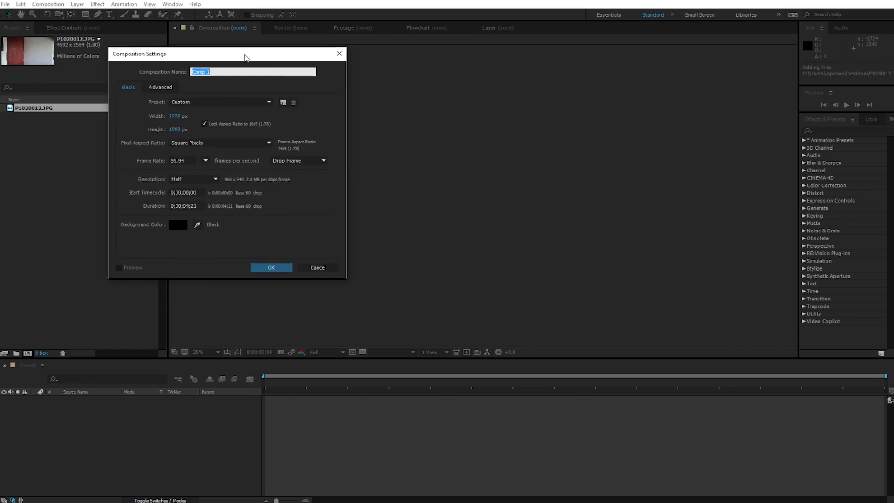
click(429, 222)
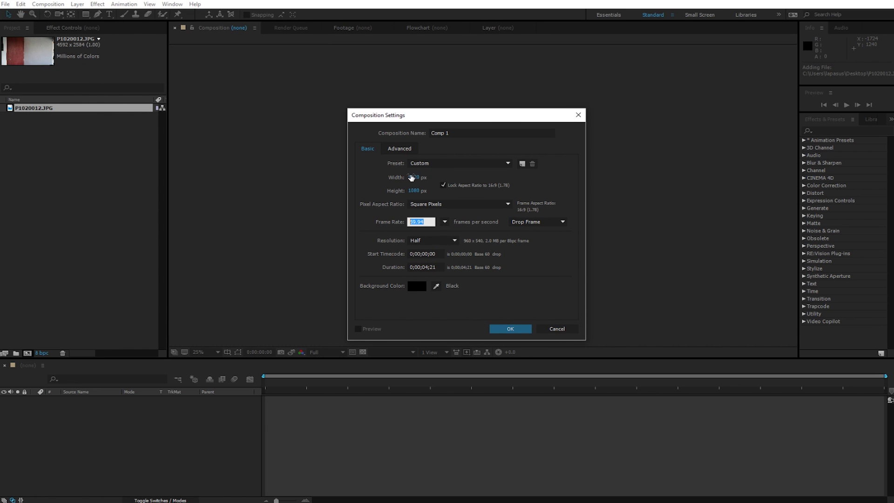
click(458, 132)
text(monster)
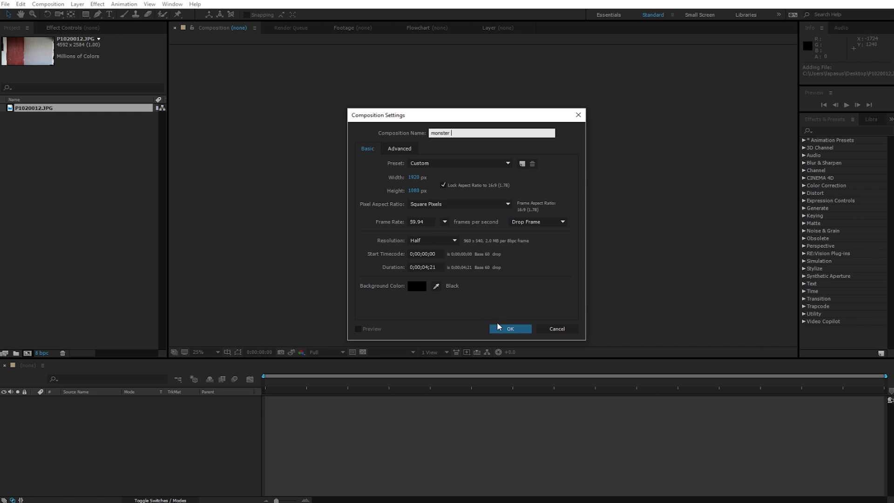
click(428, 267)
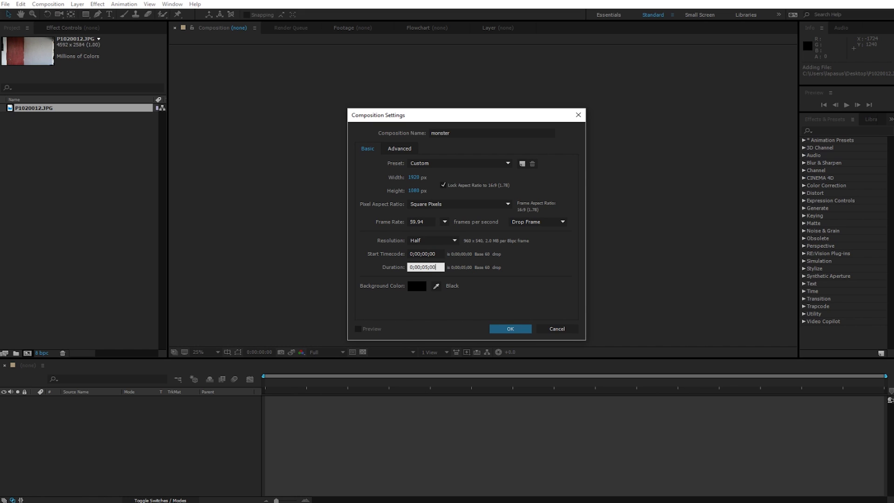
key(Return)
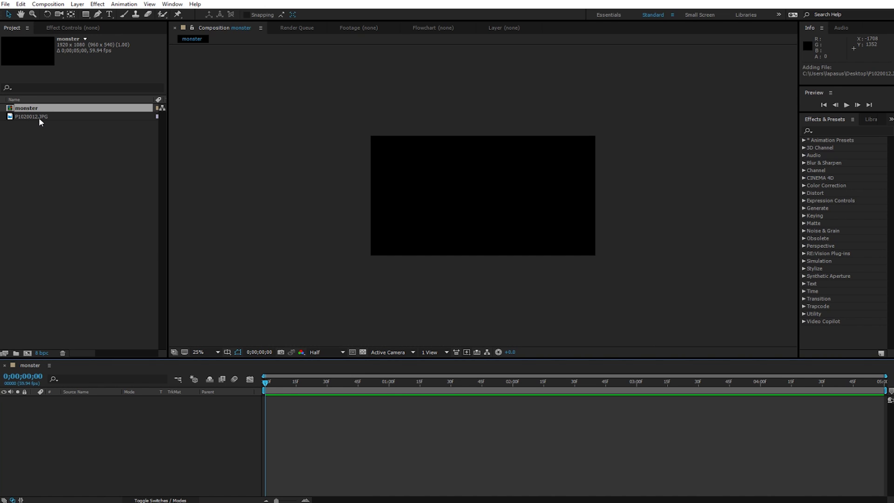
- Place P1020012.JPG in monster at 43% scale and zoom the viewer to 50%
drag(39, 117, 65, 399)
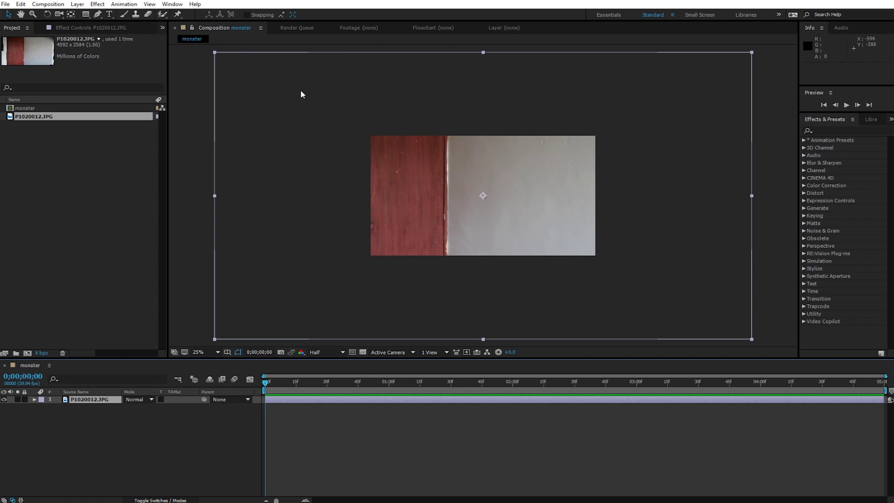
shift+drag(214, 53, 335, 136)
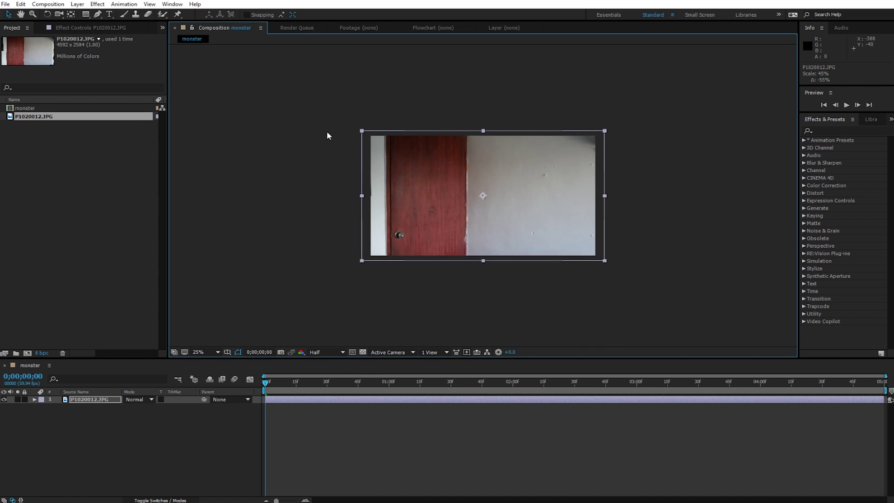
click(470, 257)
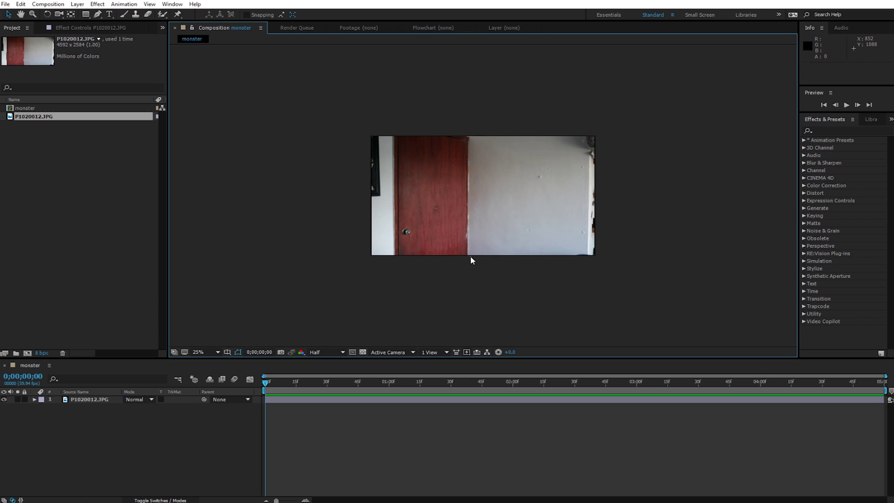
key(s)
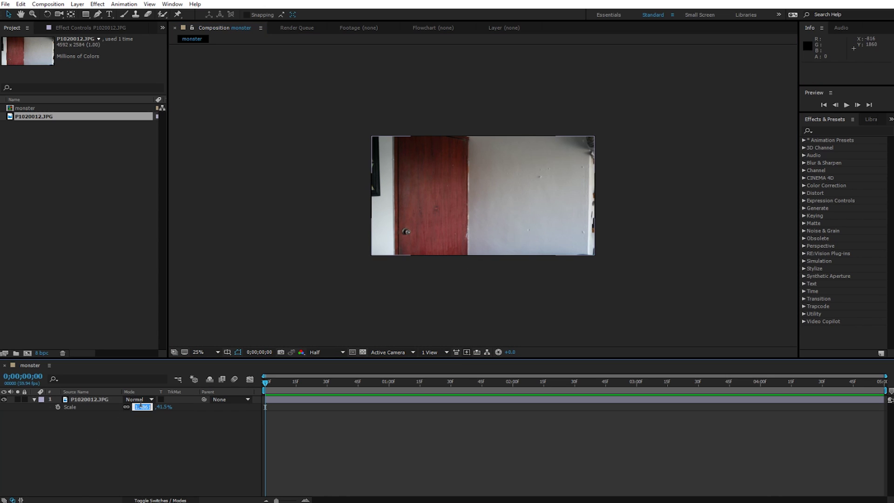
text(4)
drag(139, 407, 142, 408)
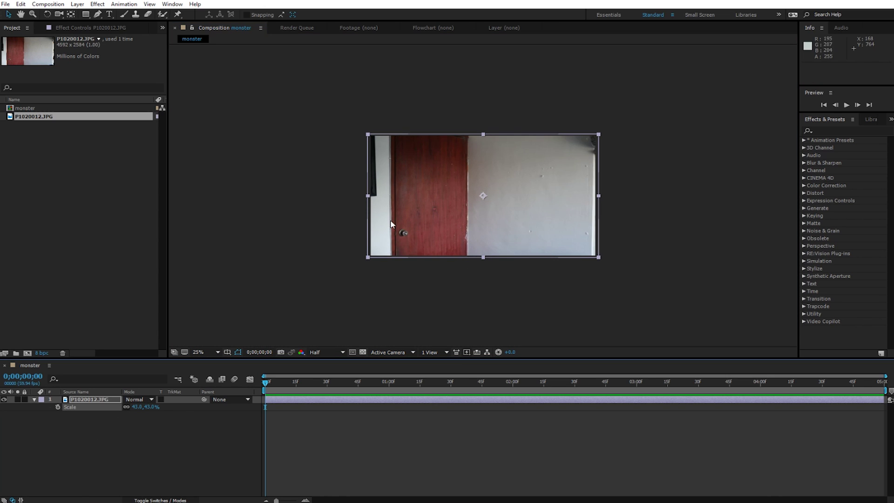
key(period)
key(period)
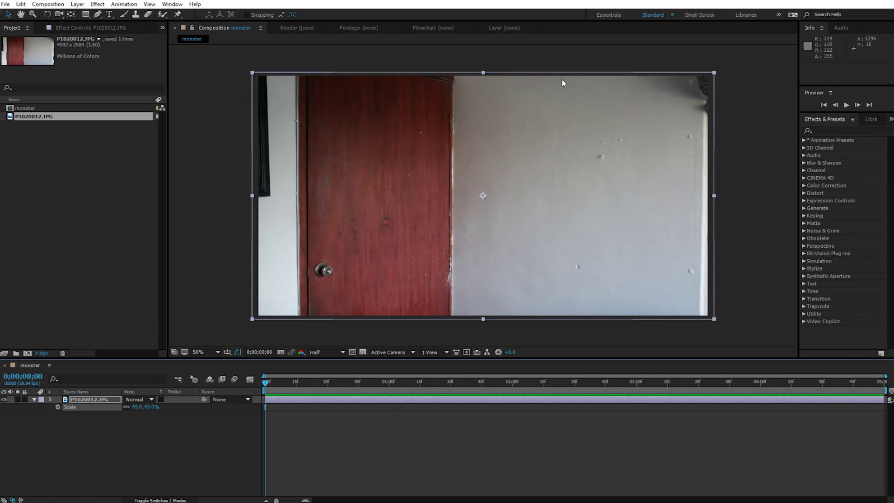
click(77, 3)
mouse_move(150, 14)
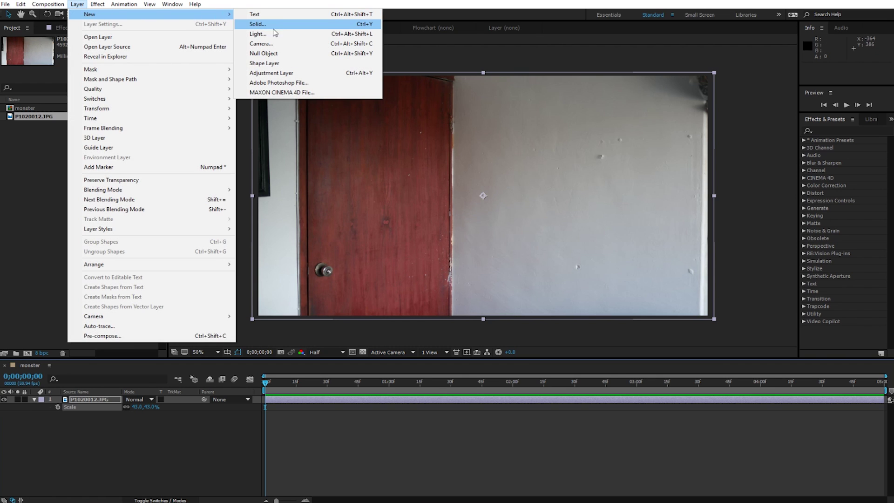
- Create a solid named model and apply Video Copilot's Element effect to it
click(275, 24)
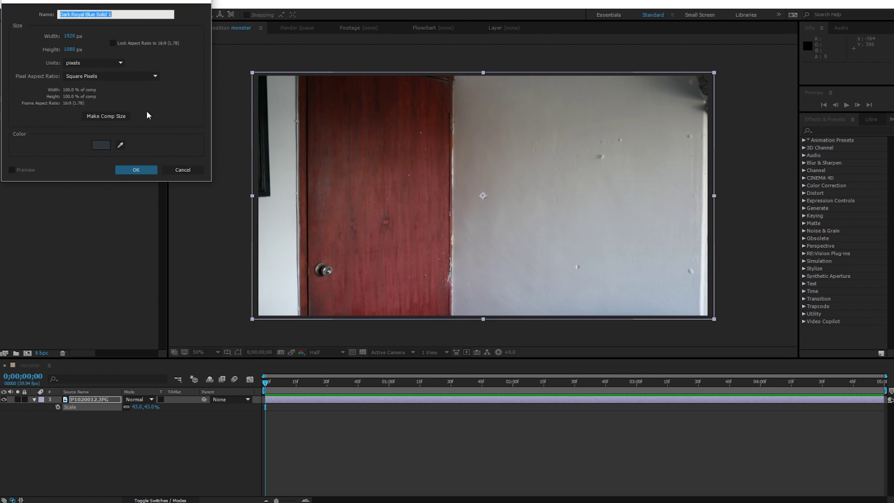
text(mon)
key(Return)
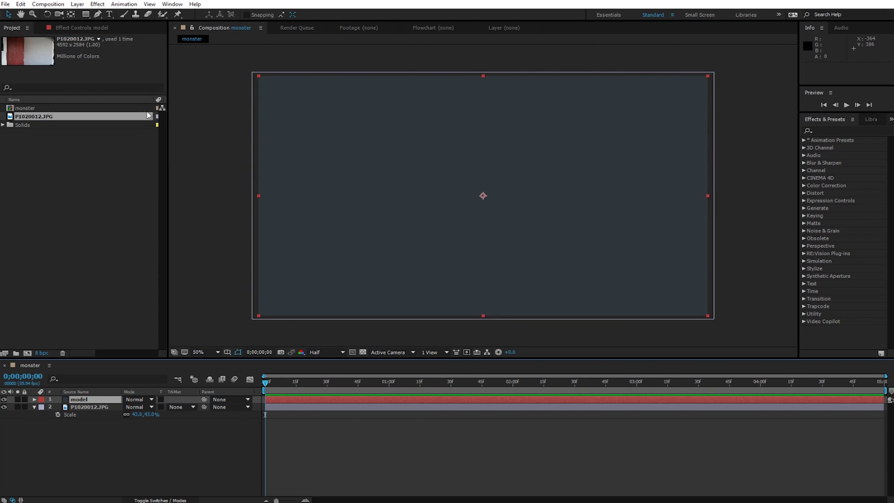
click(96, 4)
mouse_move(120, 271)
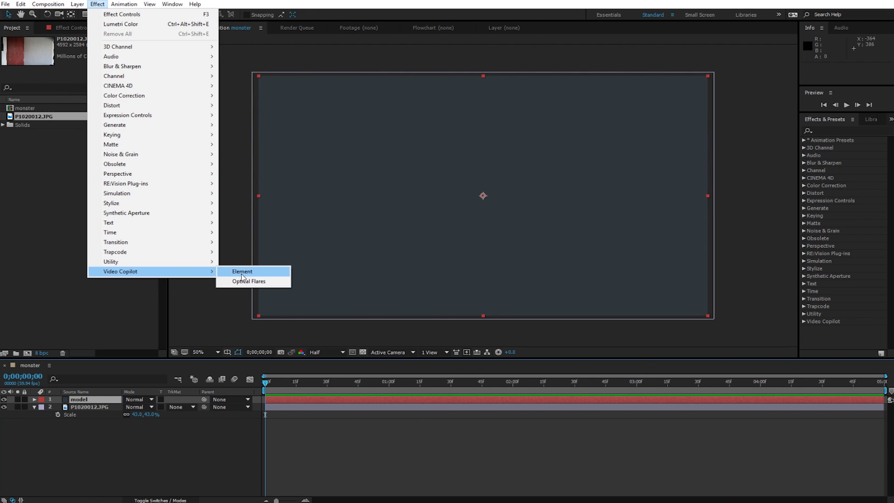
click(245, 273)
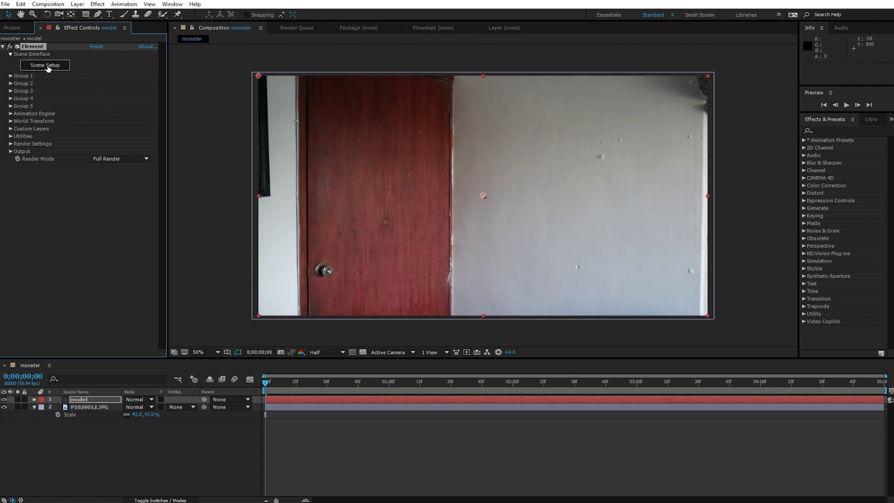
click(45, 66)
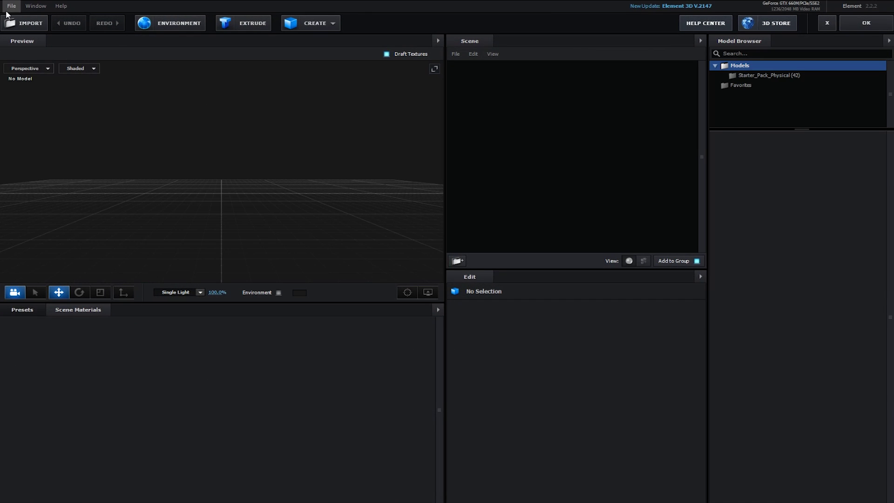
- Import the wall31.obj sequence from the model 2 folder into Element 3D
click(11, 7)
mouse_move(28, 19)
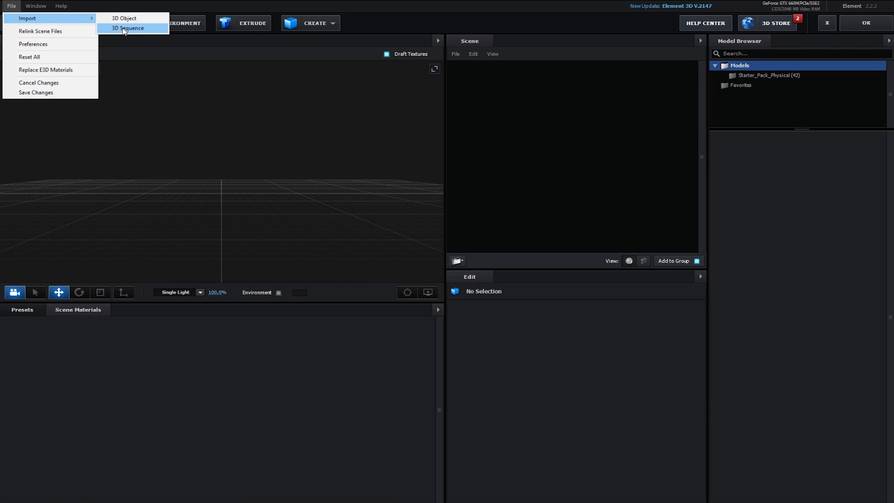
click(136, 30)
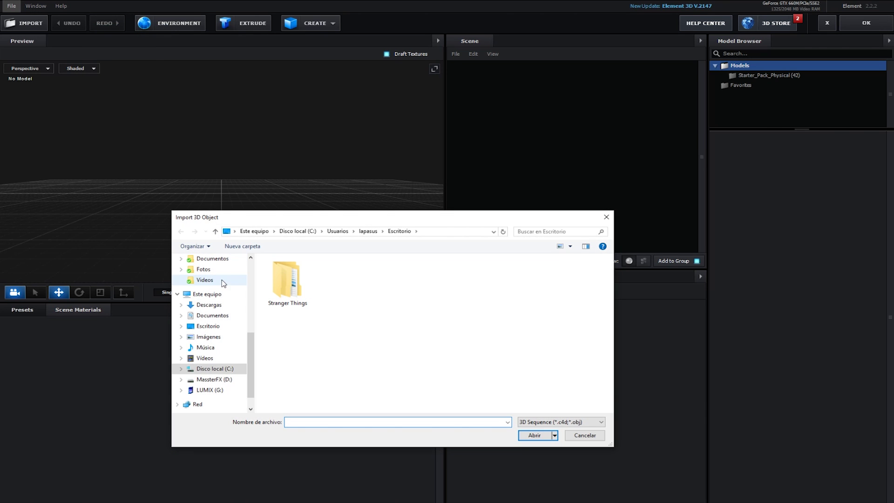
scroll(247, 346, up, 5)
scroll(242, 284, up, 3)
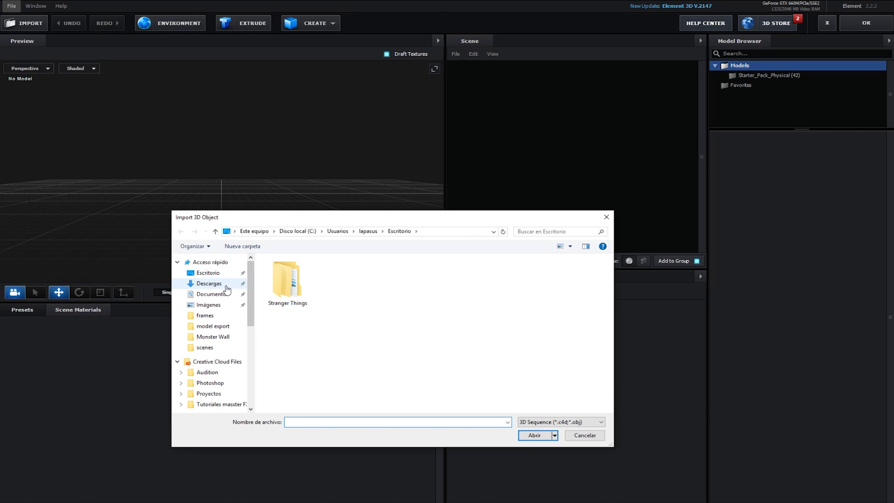
click(219, 284)
double_click(344, 291)
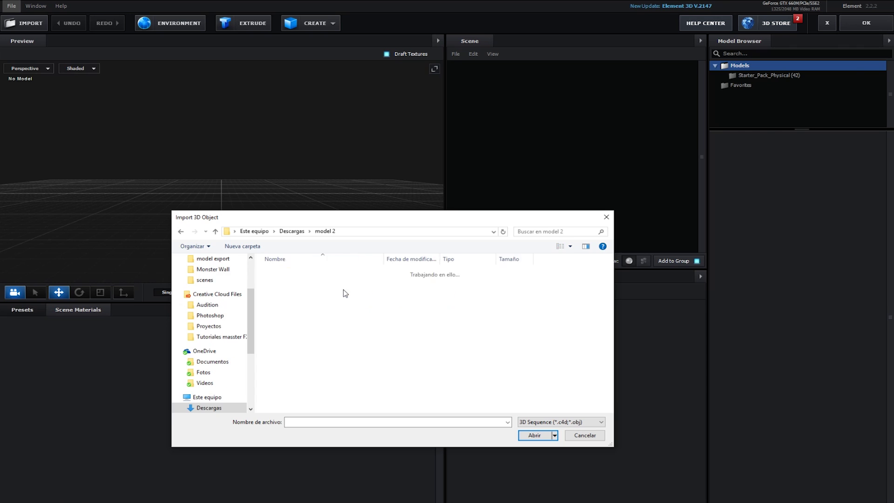
click(291, 284)
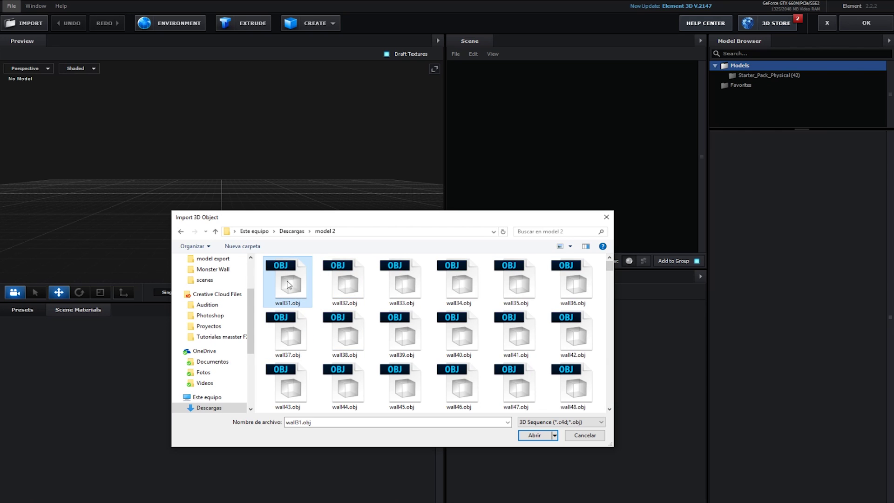
click(536, 436)
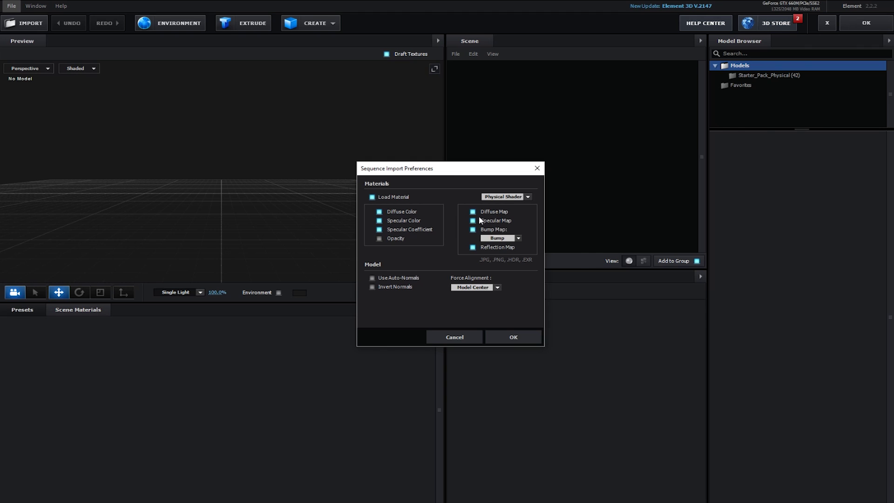
click(507, 339)
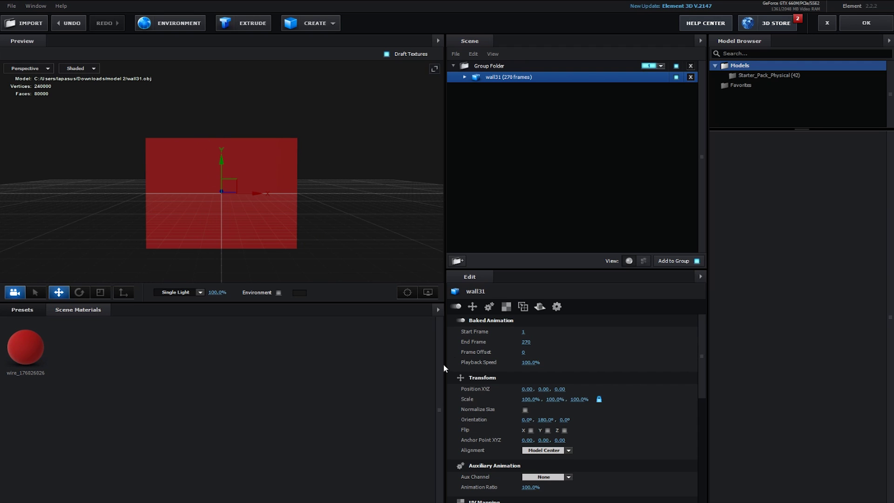
- Load P1020012.JPG from the desktop as the wall material's diffuse texture, dismissing the size warning
scroll(488, 352, down, 3)
scroll(489, 352, down, 3)
scroll(488, 352, up, 2)
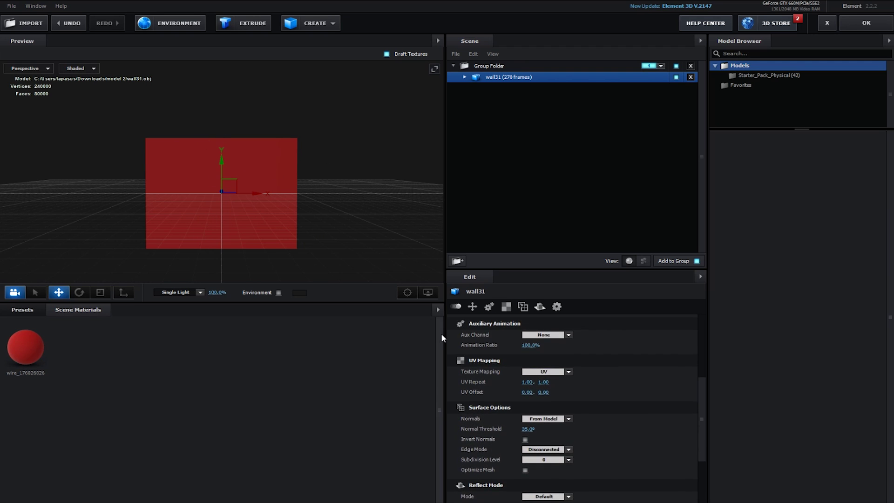
click(21, 359)
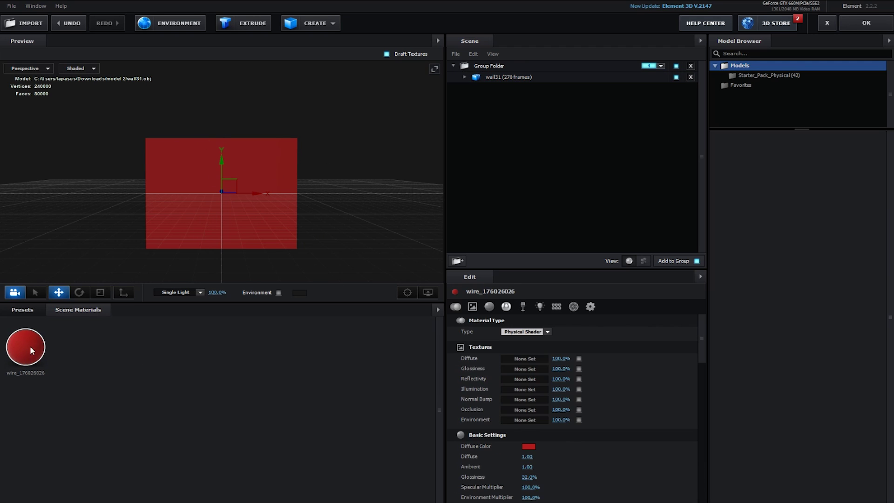
click(515, 359)
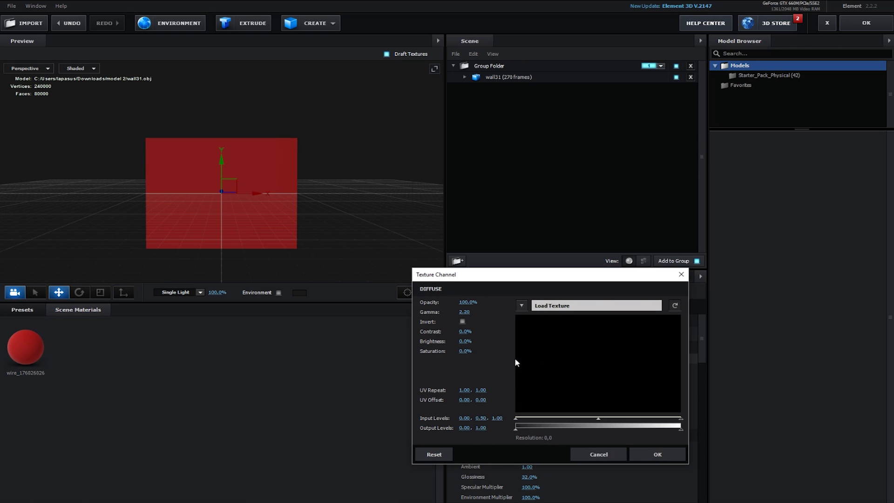
click(556, 307)
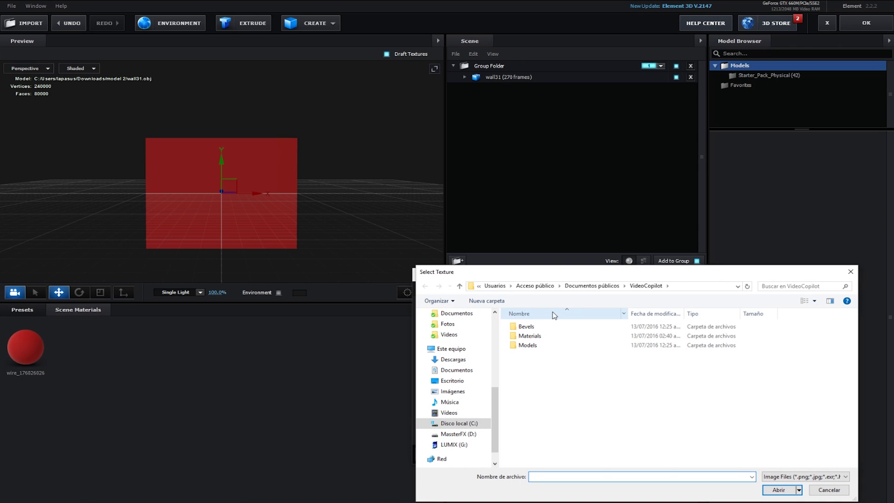
click(850, 271)
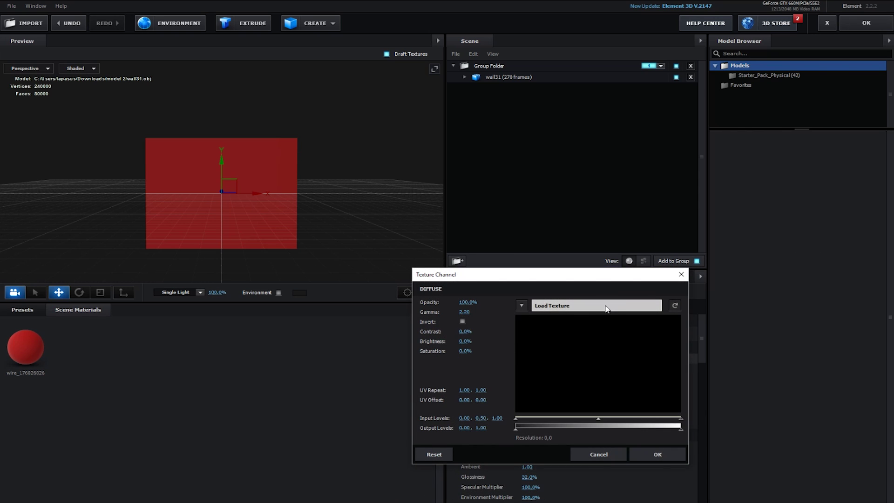
click(548, 309)
click(454, 379)
click(577, 345)
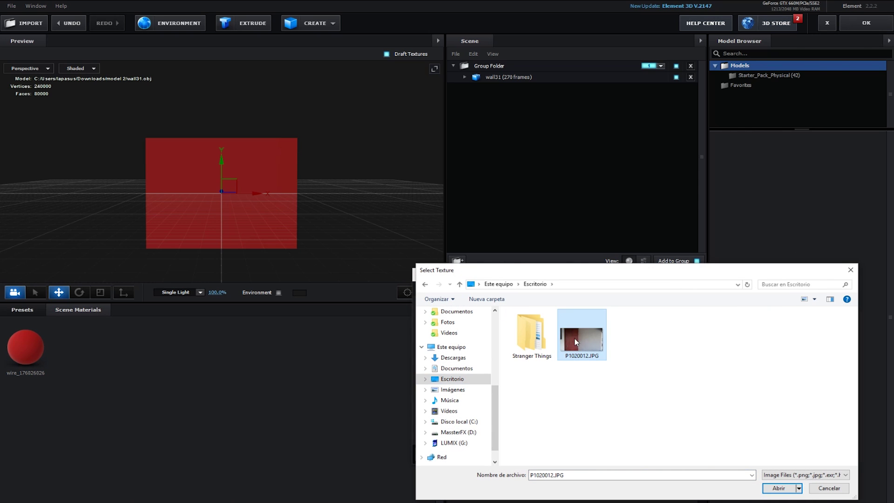
double_click(585, 341)
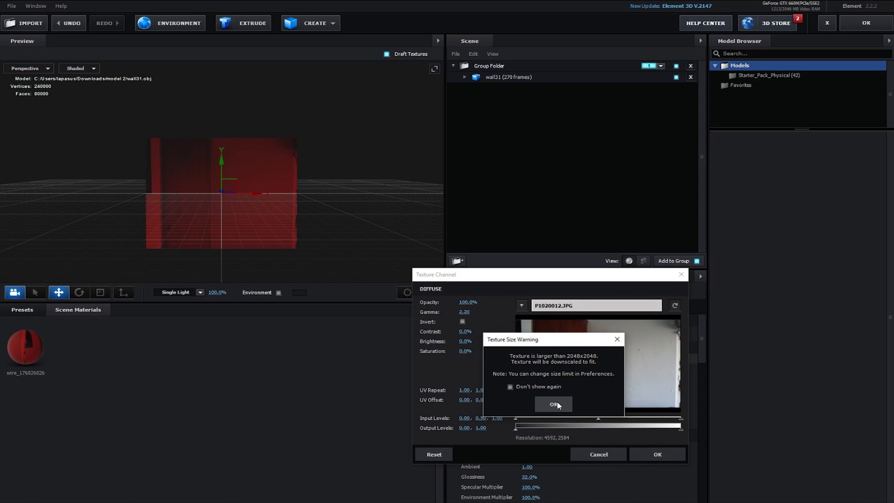
click(557, 407)
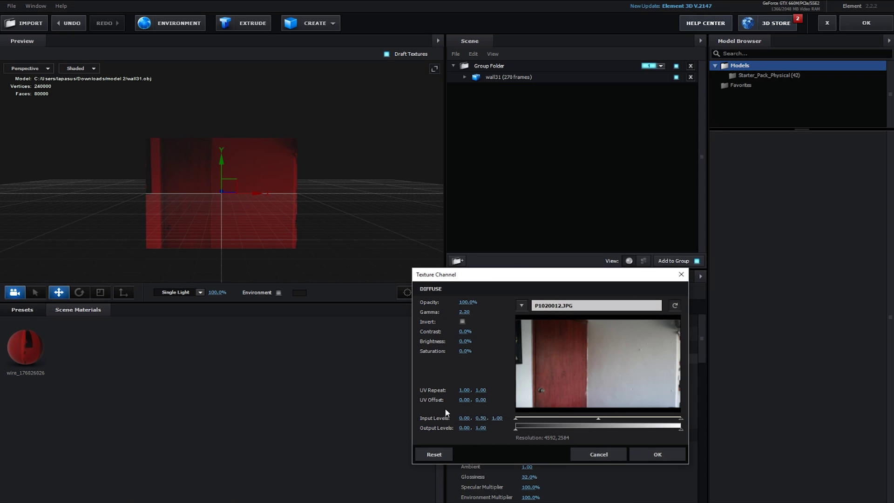
- Set the texture's UV repeat to 0.46, 0.44 and UV offset to 1.48, 0.15
mouse_move(464, 401)
mouse_down()
mouse_move(524, 401)
mouse_move(482, 401)
mouse_up()
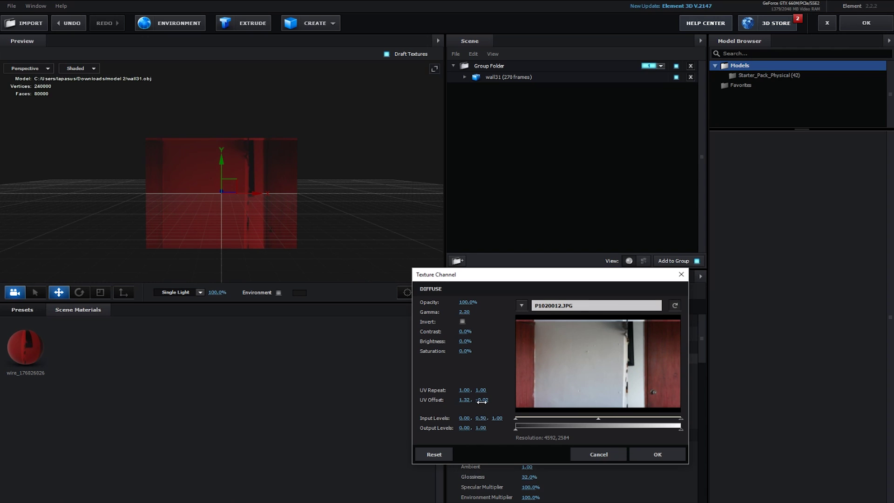
drag(467, 401, 462, 401)
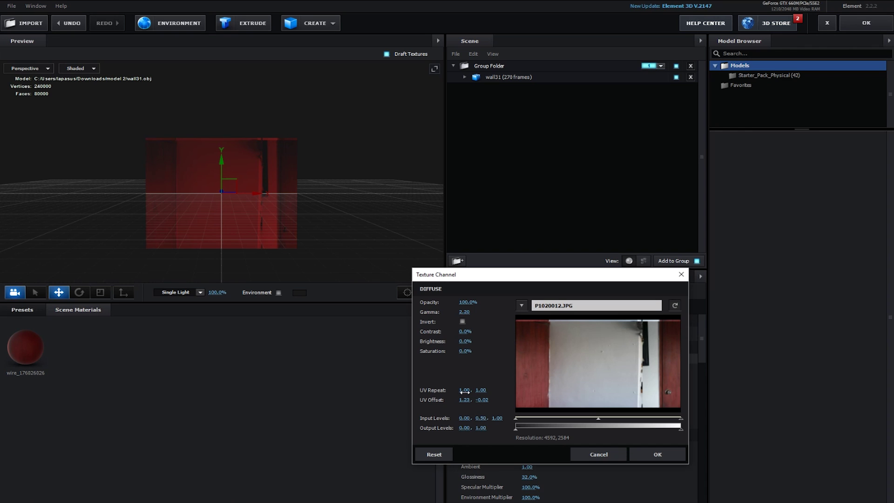
drag(464, 391, 445, 391)
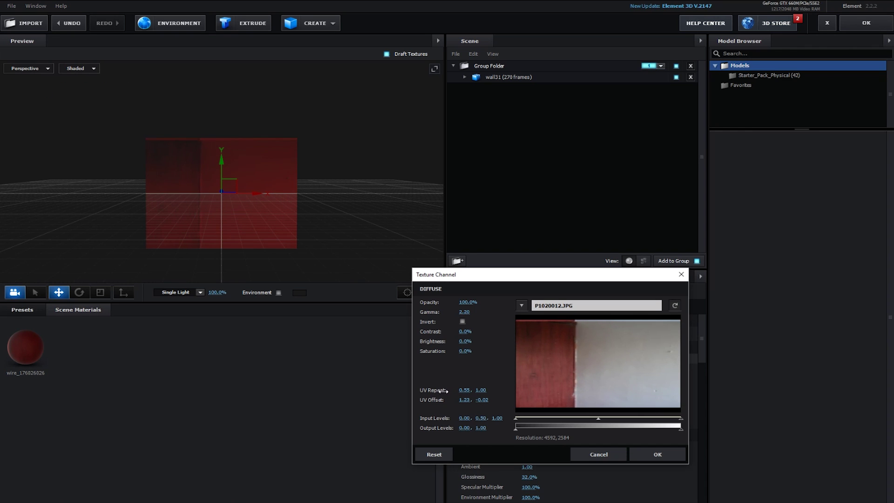
mouse_move(480, 391)
mouse_down()
mouse_move(455, 389)
mouse_move(476, 402)
mouse_move(484, 392)
mouse_up()
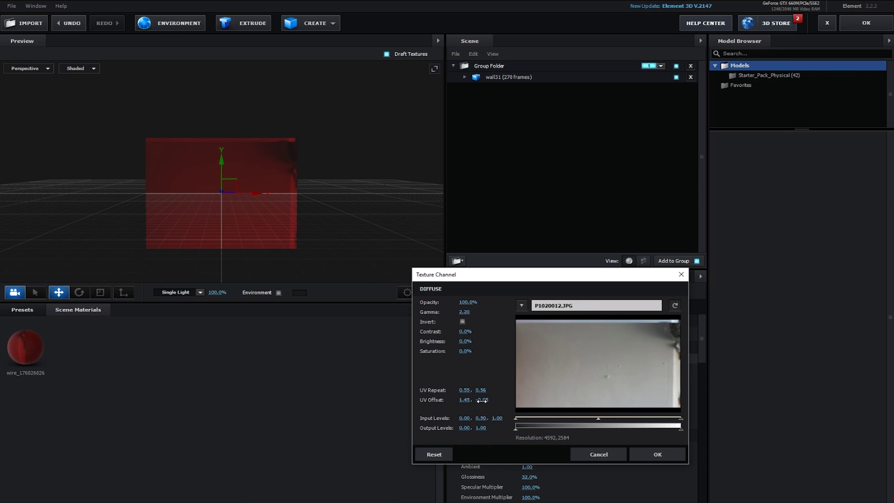
drag(482, 401, 491, 401)
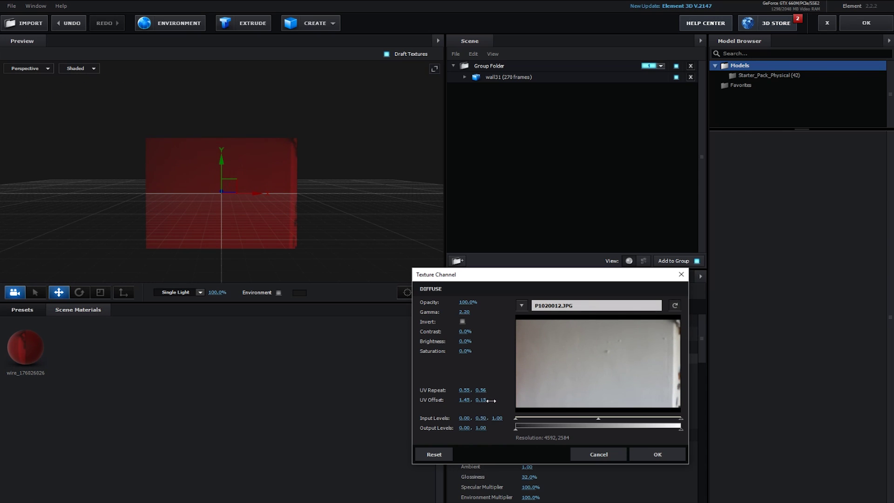
mouse_move(467, 401)
mouse_down()
mouse_move(464, 391)
mouse_move(475, 391)
mouse_move(467, 400)
mouse_up()
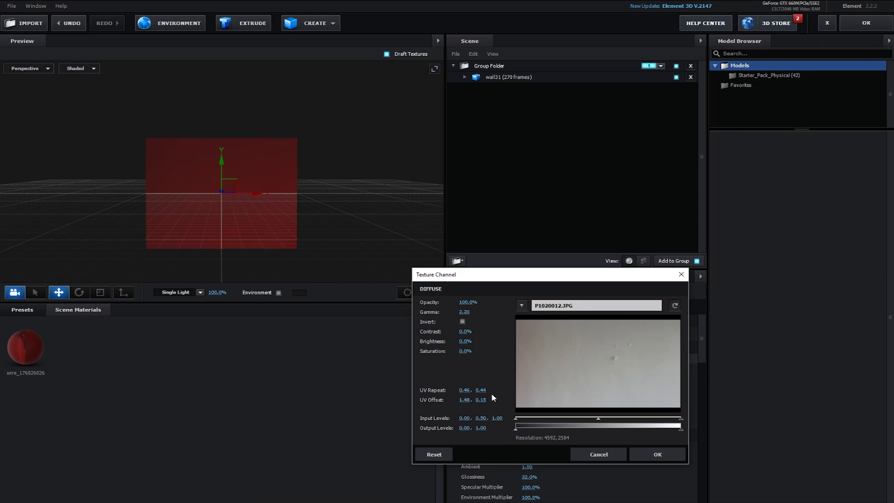
- Apply the texture, make the diffuse colour white FFFFFF, and close the Element 3D scene setup
click(643, 461)
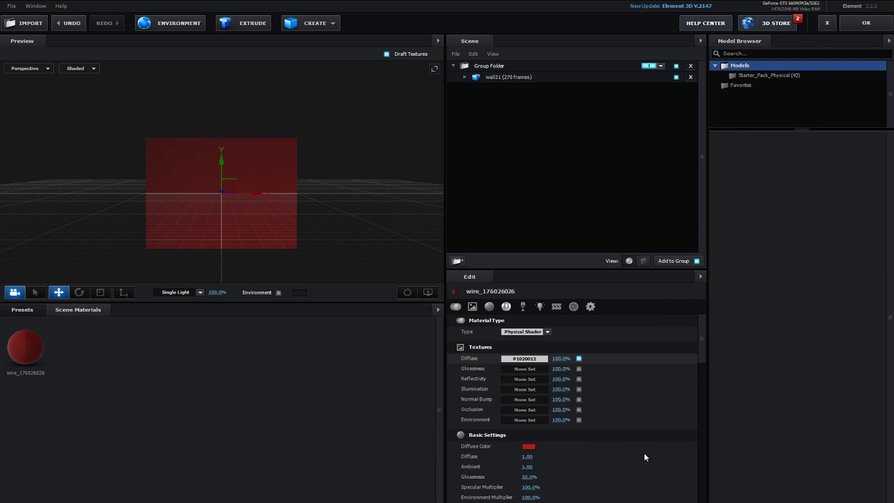
click(529, 446)
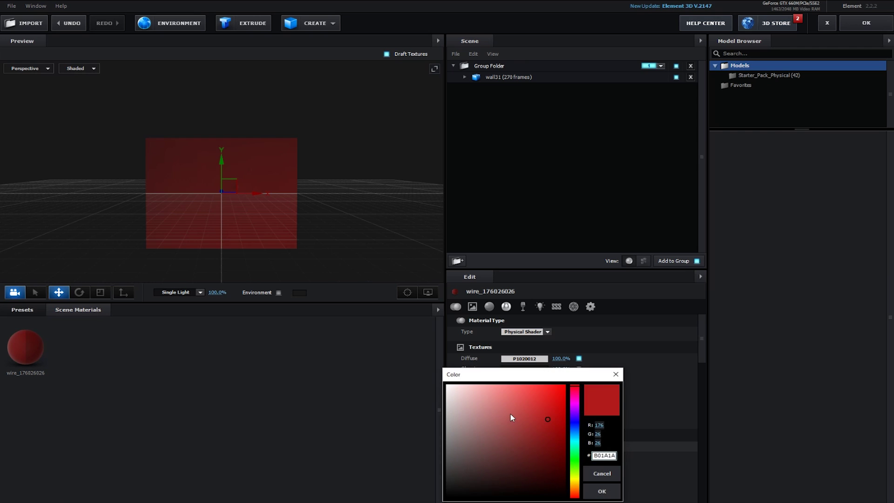
click(603, 491)
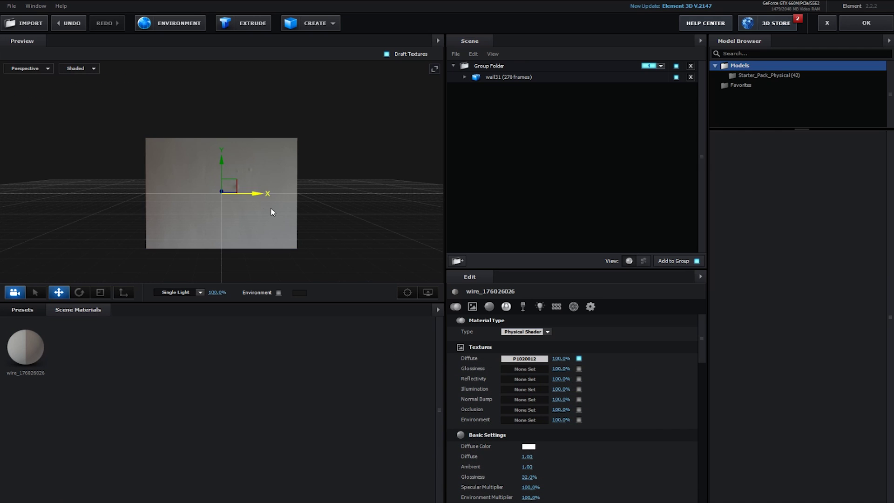
click(860, 29)
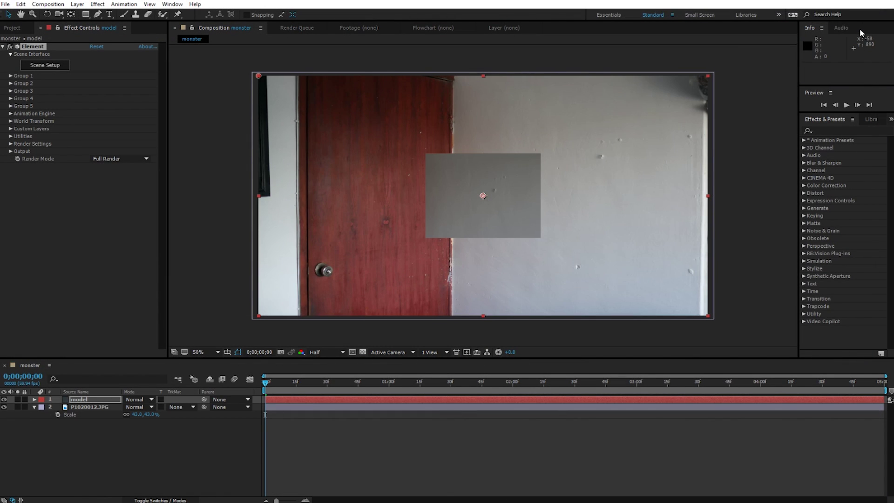
- At 100% view, check the wall's deformation at frame 26, 1;47 and near the end, then return to the start
key(/)
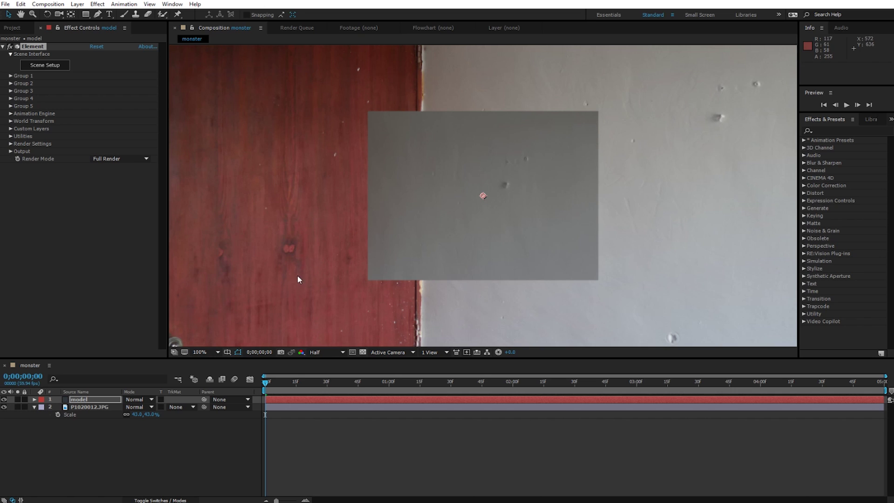
click(319, 387)
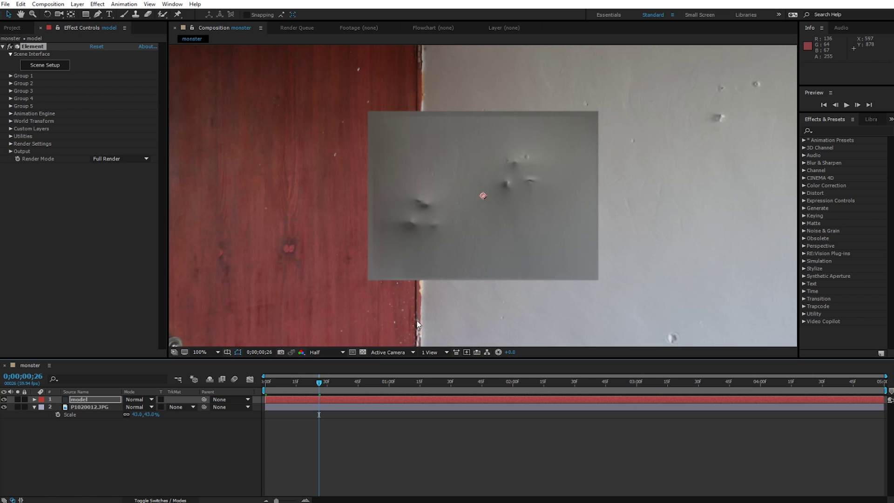
key(period)
key(comma)
click(486, 382)
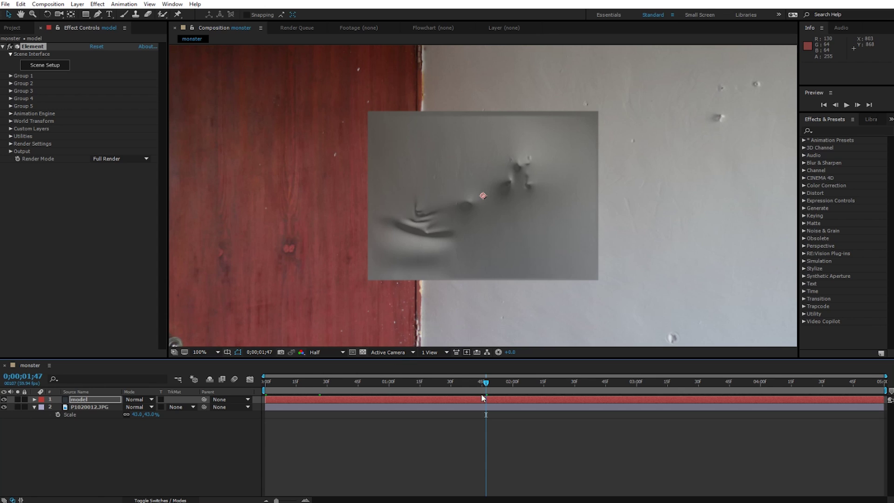
click(815, 382)
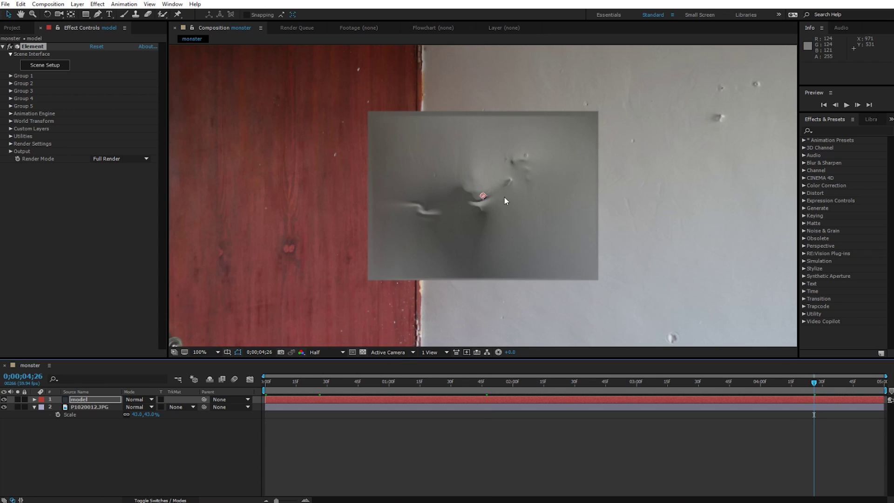
click(269, 388)
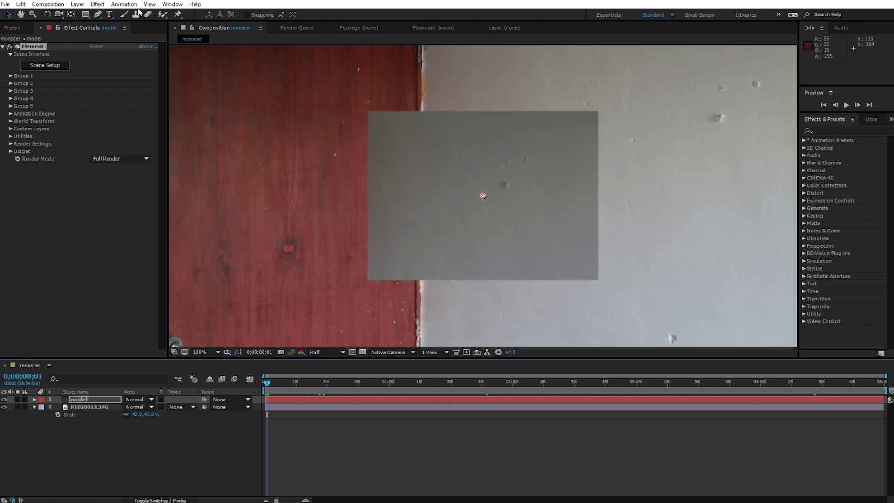
- Add a new Camera 1 layer with default settings
click(77, 4)
click(264, 44)
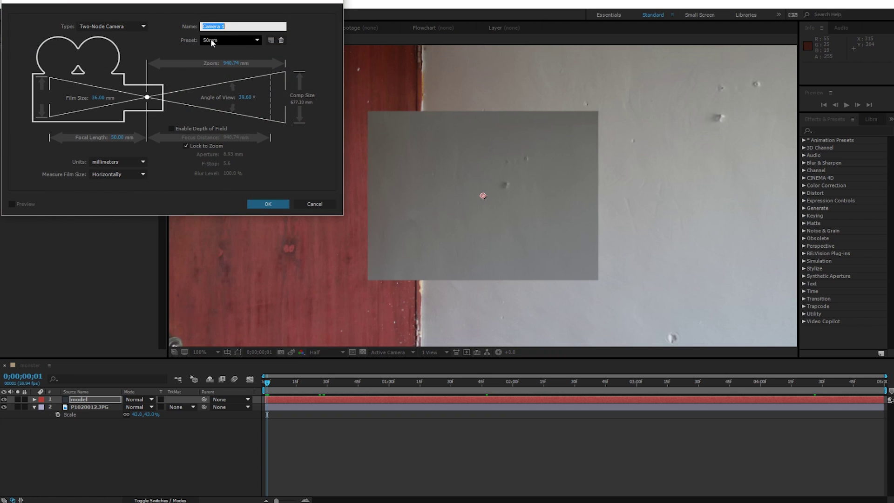
click(269, 204)
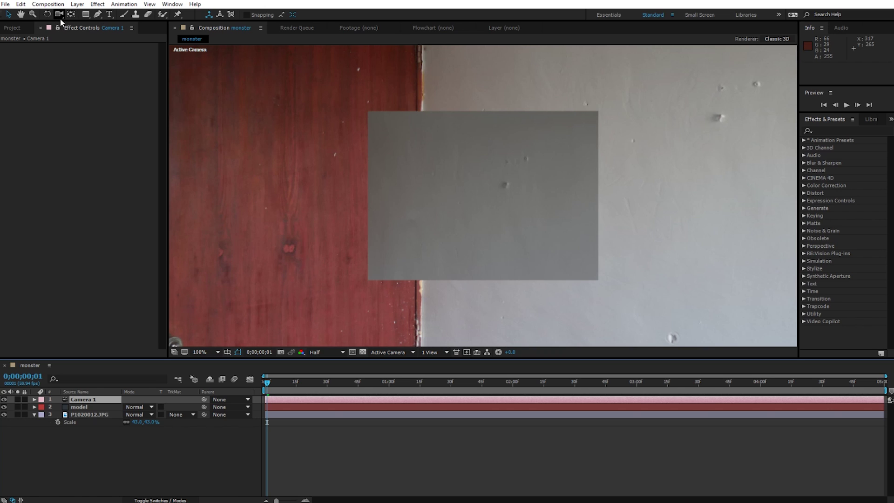
- Orbit Camera 1 and dolly it in so the wall plane appears larger and angled
key(c)
drag(462, 200, 420, 202)
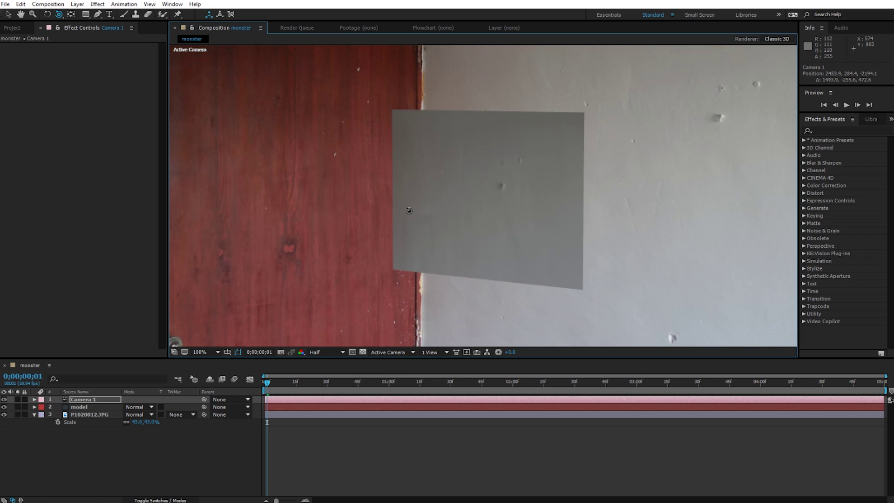
scroll(420, 202, down, 4)
scroll(494, 208, up, 2)
scroll(498, 205, down, 2)
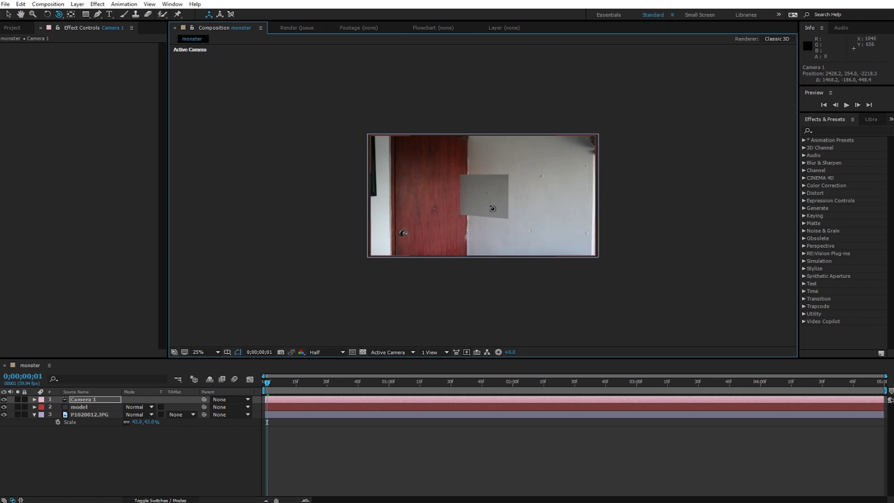
key(c)
scroll(487, 203, up, 2)
mouse_move(486, 204)
mouse_down()
mouse_move(489, 143)
mouse_move(196, 421)
mouse_up()
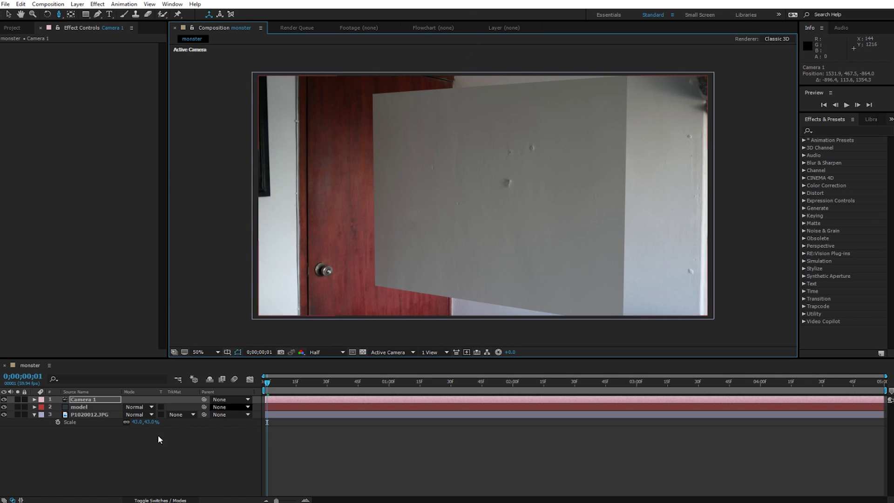
- Lower the model layer's opacity to 54%
click(102, 408)
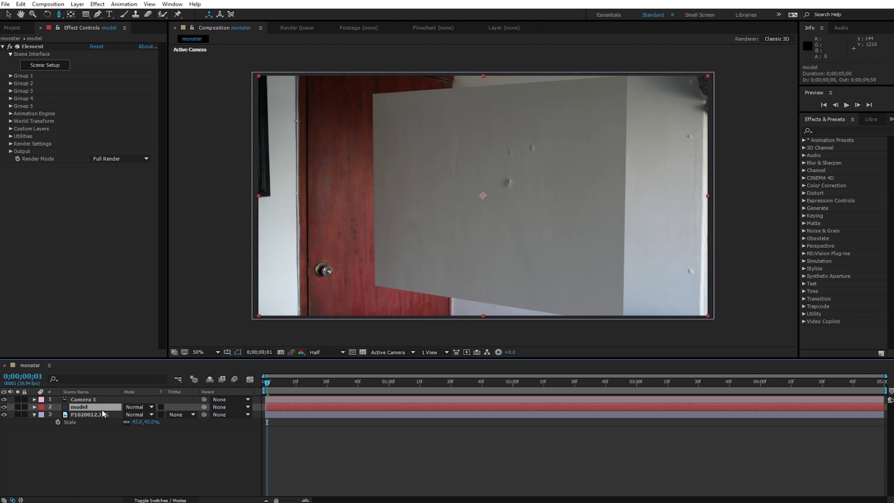
key(t)
drag(129, 415, 110, 419)
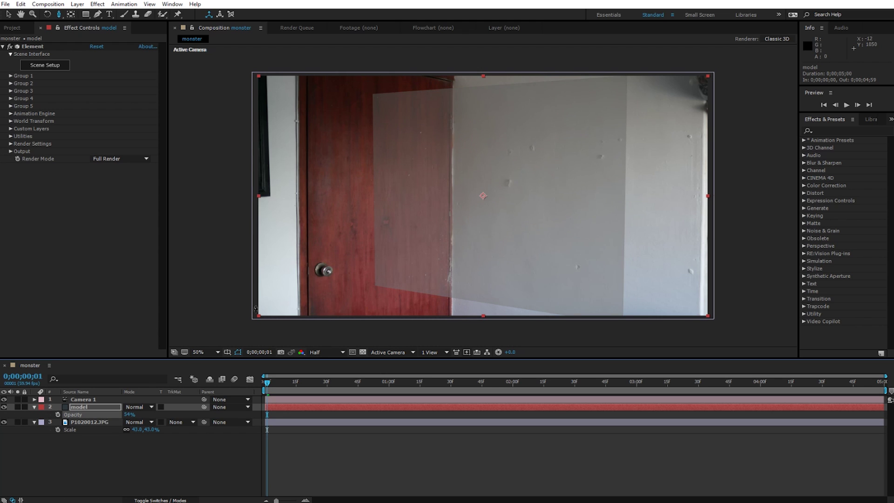
- Orbit, pan and move the camera in depth to line the plane up with the wall right of the door
key(period)
key(comma)
drag(530, 191, 536, 188)
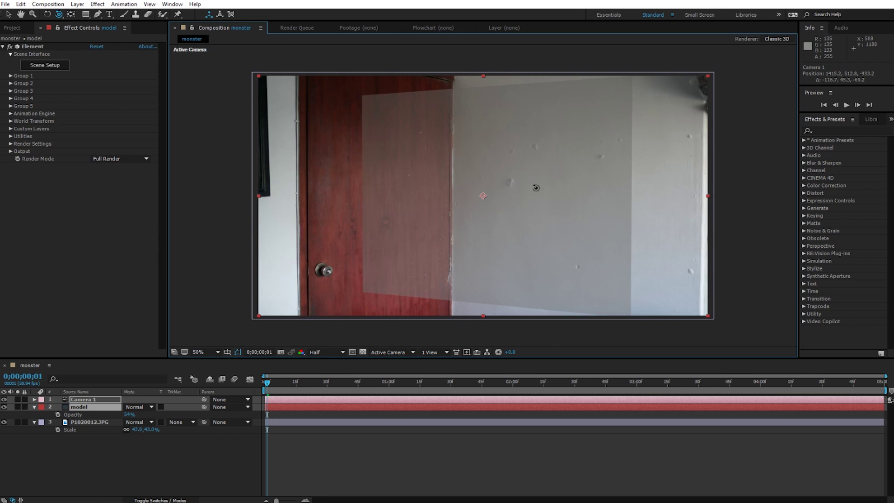
key(c)
drag(523, 184, 521, 240)
key(c)
mouse_move(503, 184)
mouse_down()
mouse_move(613, 153)
mouse_move(592, 163)
mouse_move(586, 203)
mouse_up()
key(c)
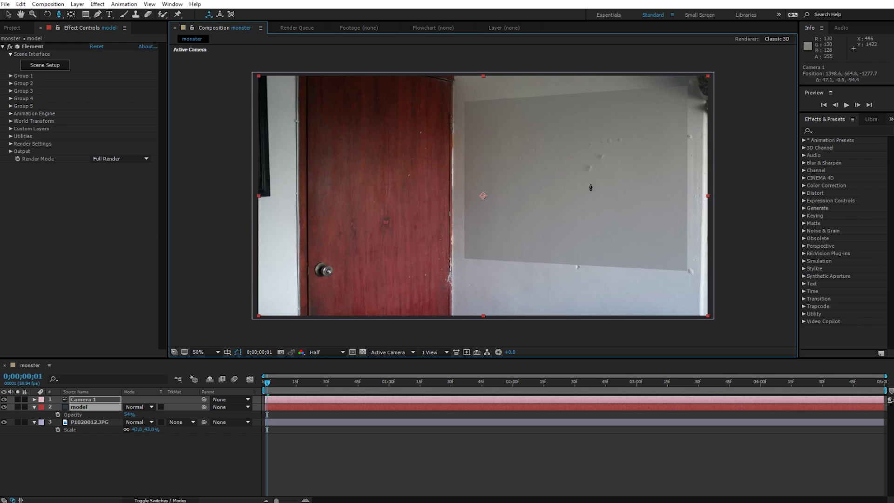
key(c)
mouse_move(580, 166)
mouse_down()
mouse_move(595, 157)
mouse_move(571, 185)
mouse_move(573, 156)
mouse_move(569, 175)
mouse_up()
key(c)
key(c)
key(c)
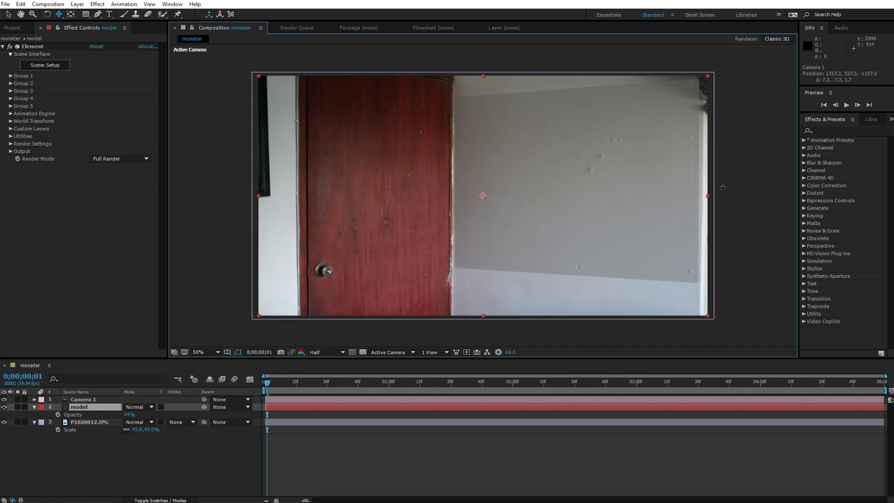
click(140, 407)
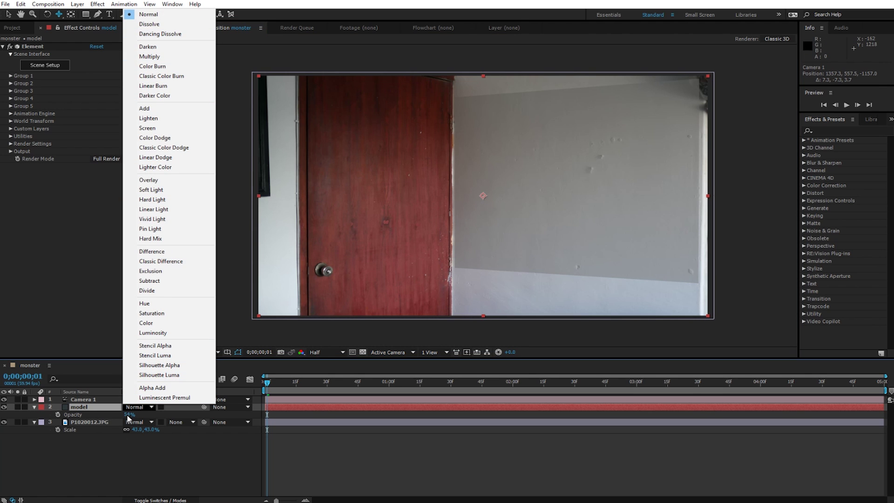
- Restore the model layer to 100% opacity and add Levels, lowering input white and blue-channel white to 245
click(129, 419)
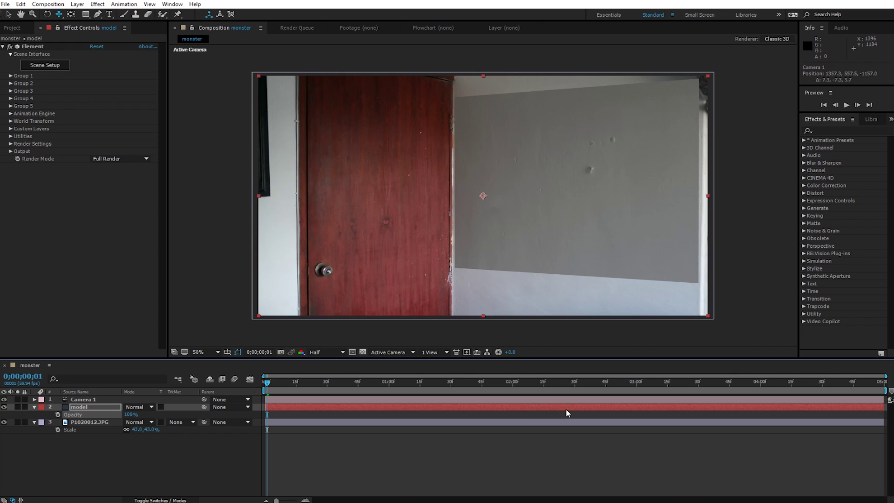
click(95, 4)
mouse_move(124, 96)
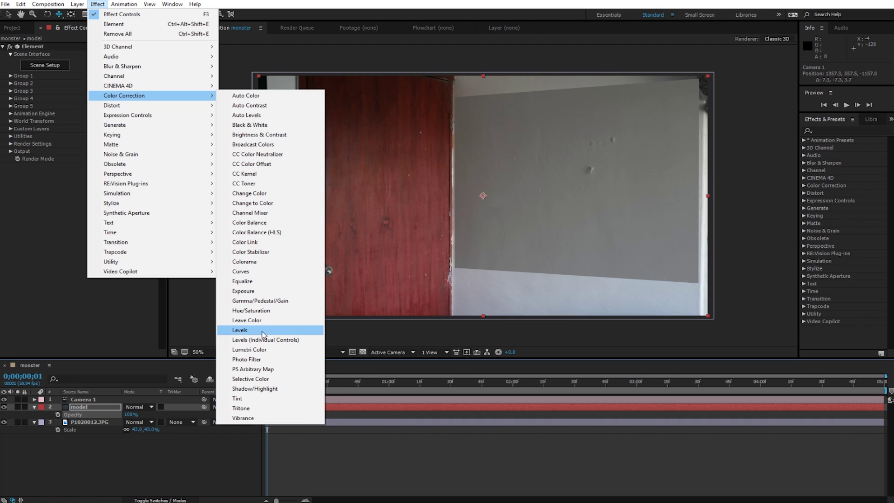
click(263, 330)
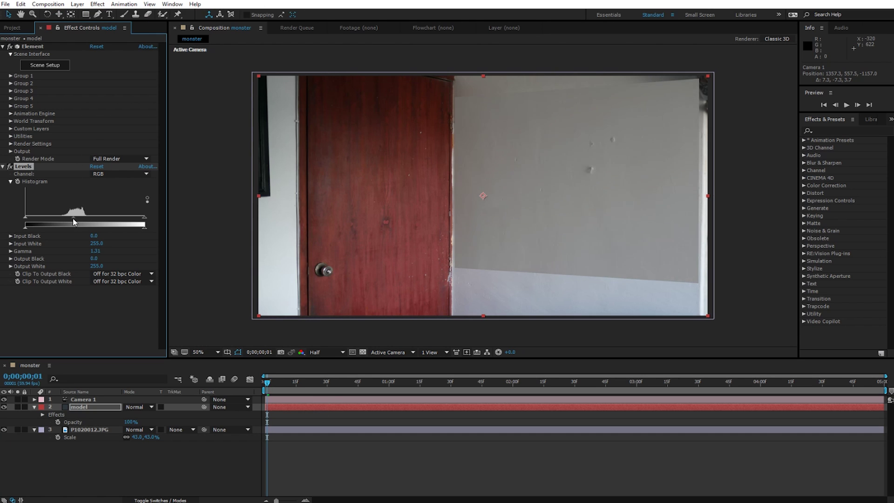
drag(144, 219, 130, 221)
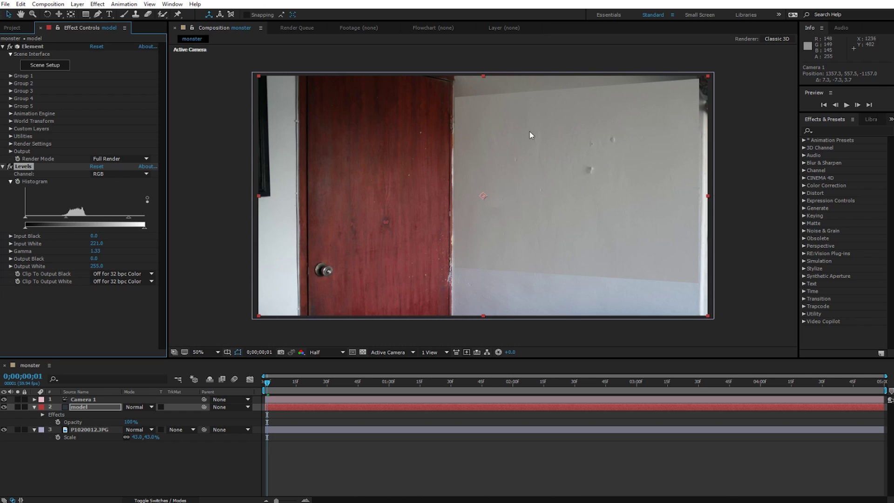
click(140, 175)
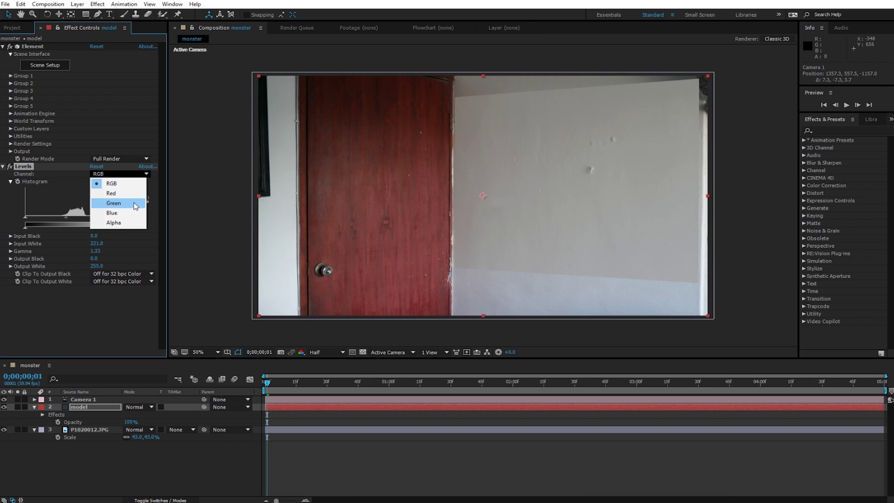
click(114, 213)
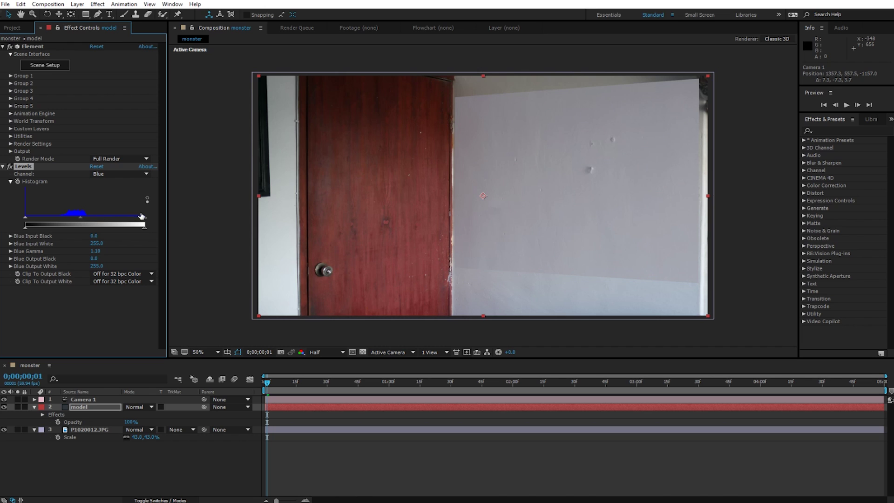
drag(141, 218, 140, 218)
- Duplicate the P1020012.JPG wall photo layer
click(138, 451)
click(95, 430)
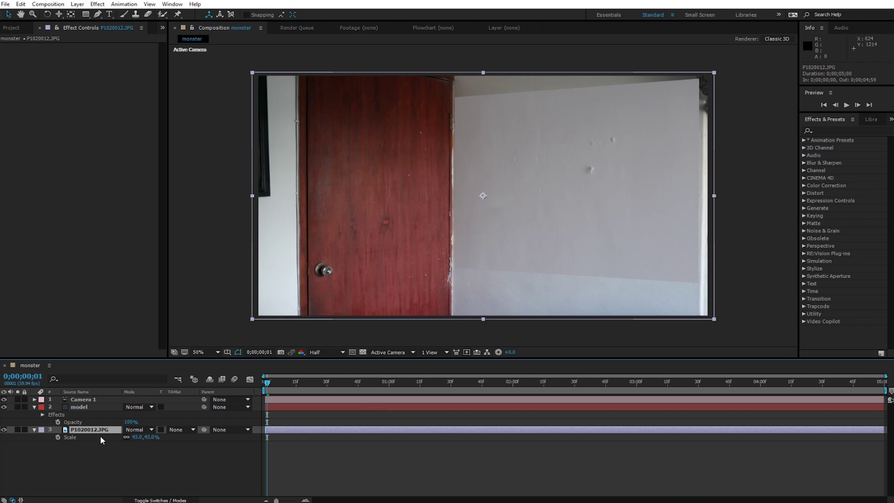
key(ctrl+d)
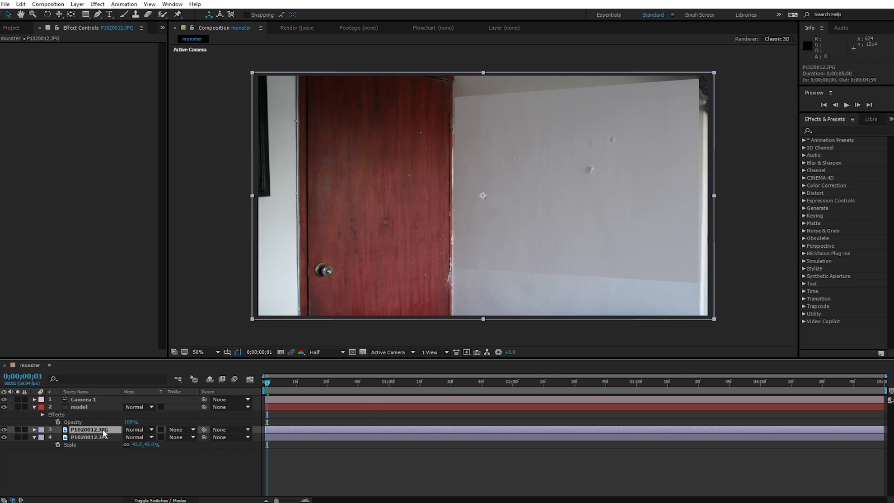
- Move the photo copy to the top and draw a closed Pen mask around the cloth area
drag(93, 430, 98, 399)
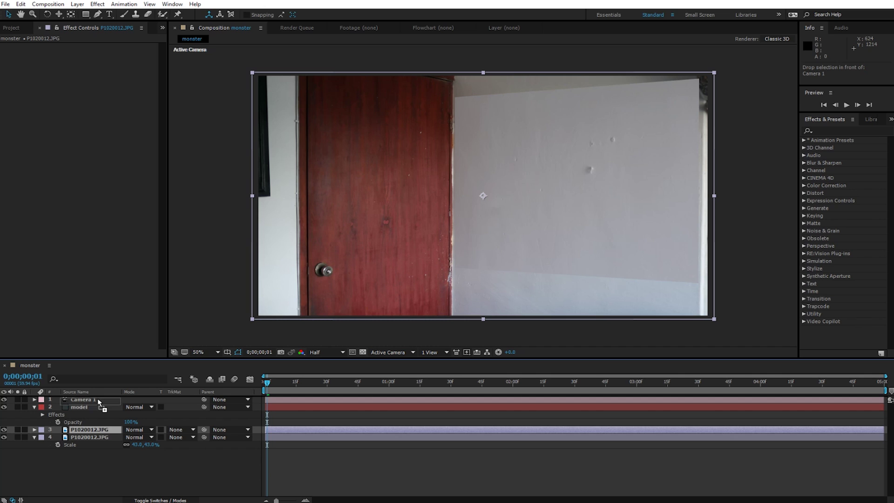
click(78, 4)
click(98, 14)
click(474, 106)
drag(467, 182, 468, 200)
drag(500, 241, 626, 235)
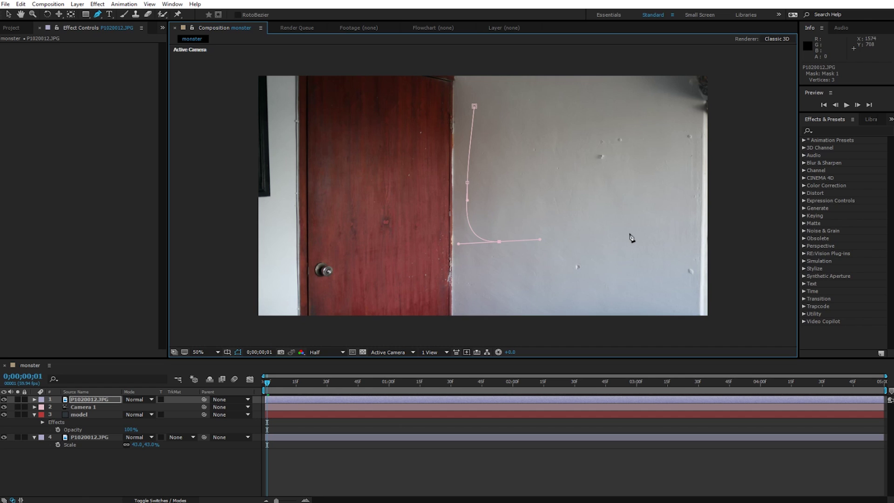
mouse_move(695, 154)
mouse_down()
mouse_move(694, 125)
mouse_move(607, 100)
mouse_up()
mouse_move(523, 102)
mouse_down()
mouse_move(499, 105)
mouse_move(519, 101)
mouse_up()
click(475, 106)
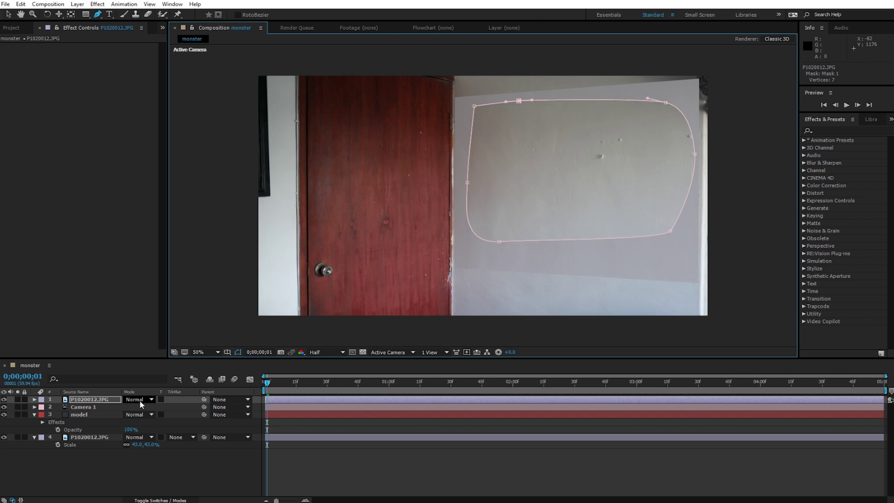
- Set the mask to Subtract with a 156-pixel feather
key(m)
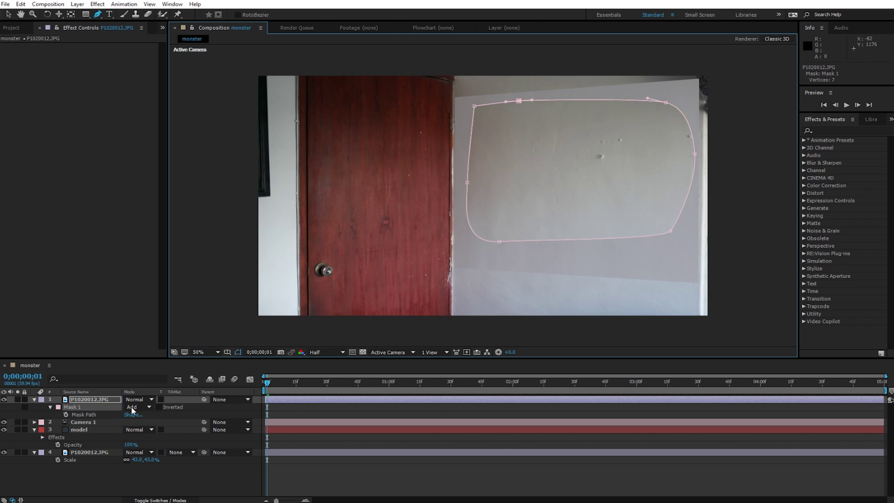
click(135, 407)
click(141, 436)
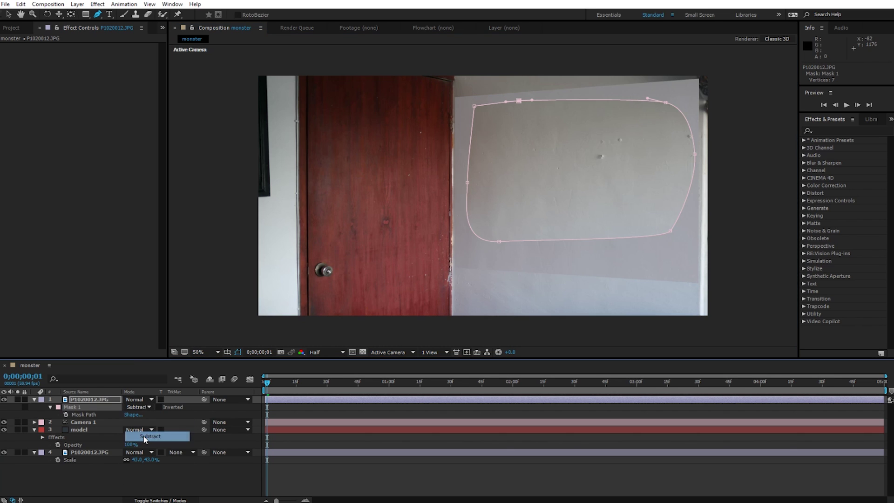
key(f)
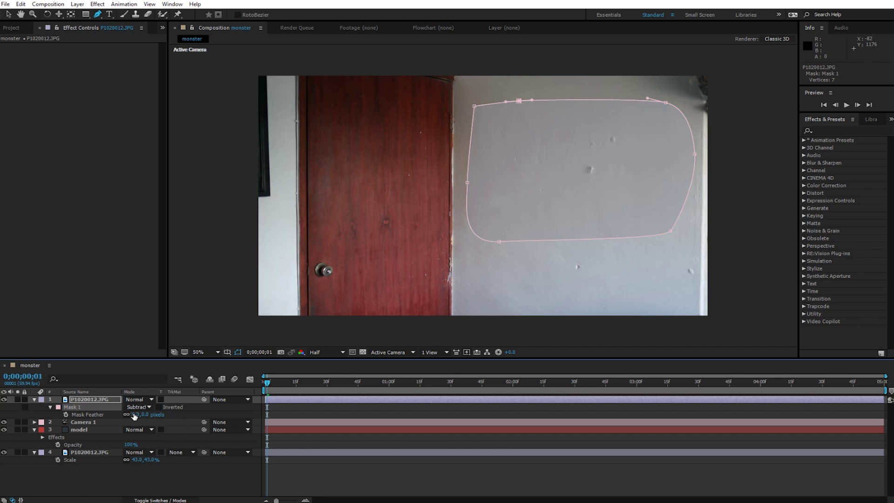
drag(135, 416, 139, 416)
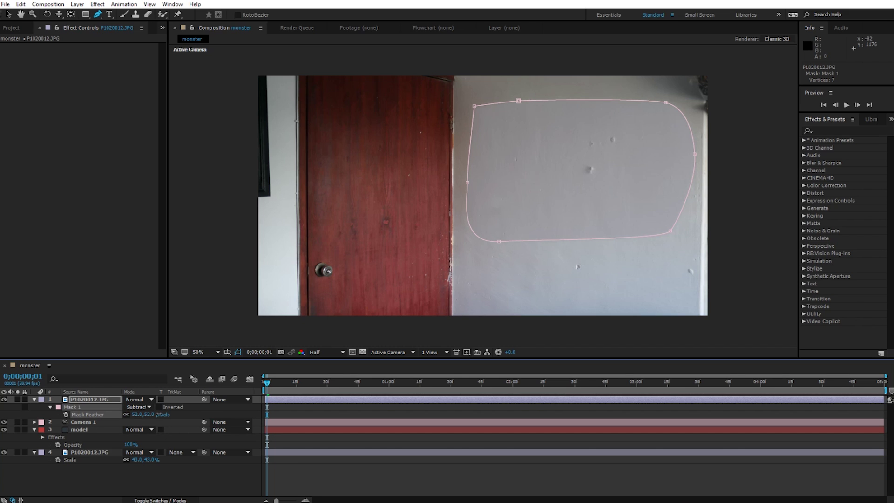
click(188, 478)
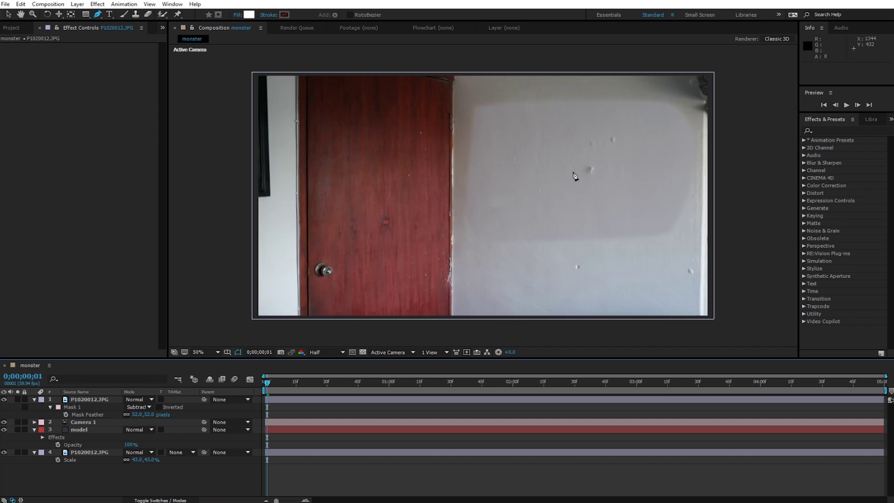
drag(137, 415, 176, 415)
click(495, 159)
- Reshape the mask's corner and edge points to fit the cloth, then return to the timeline start
key(v)
click(620, 192)
mouse_move(669, 233)
mouse_down()
mouse_move(696, 266)
mouse_move(665, 250)
mouse_up()
mouse_move(499, 243)
mouse_down()
mouse_move(482, 253)
mouse_move(511, 252)
mouse_move(488, 247)
mouse_move(498, 250)
mouse_up()
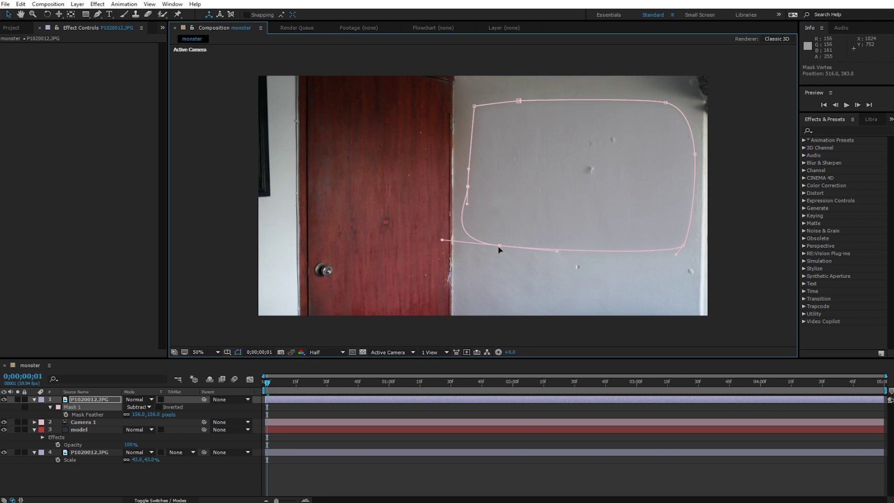
shift+click(468, 187)
drag(468, 187, 460, 188)
mouse_move(475, 106)
mouse_down()
mouse_move(457, 94)
mouse_move(467, 111)
mouse_up()
drag(519, 100, 528, 111)
drag(666, 102, 667, 115)
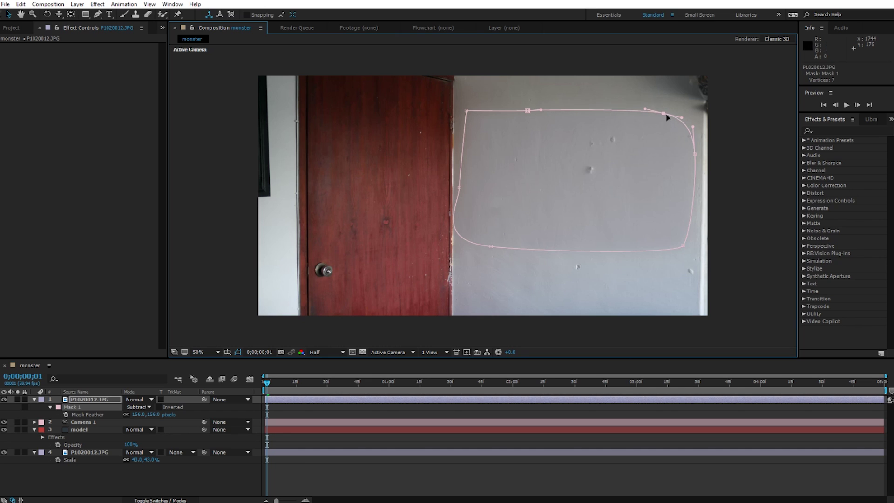
click(665, 149)
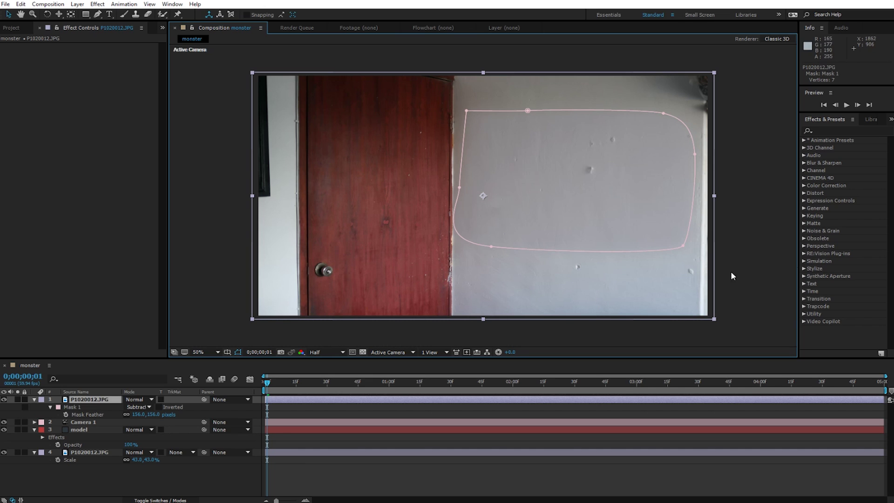
click(758, 255)
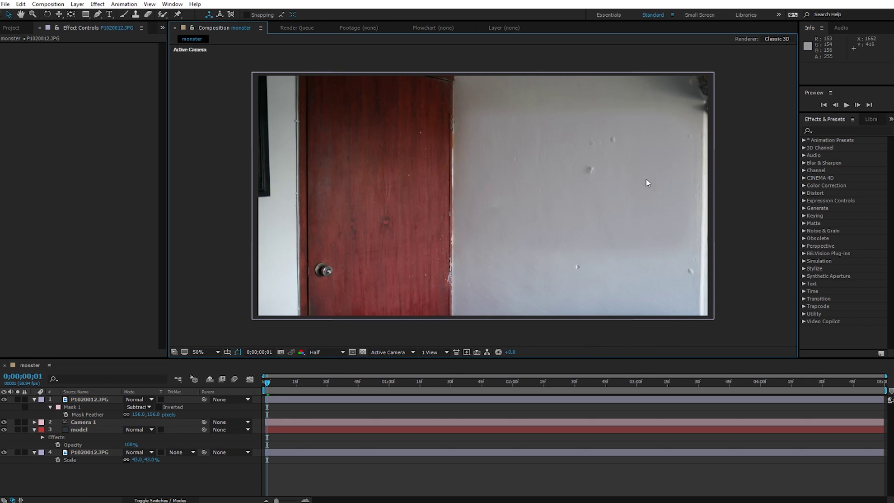
key(Home)
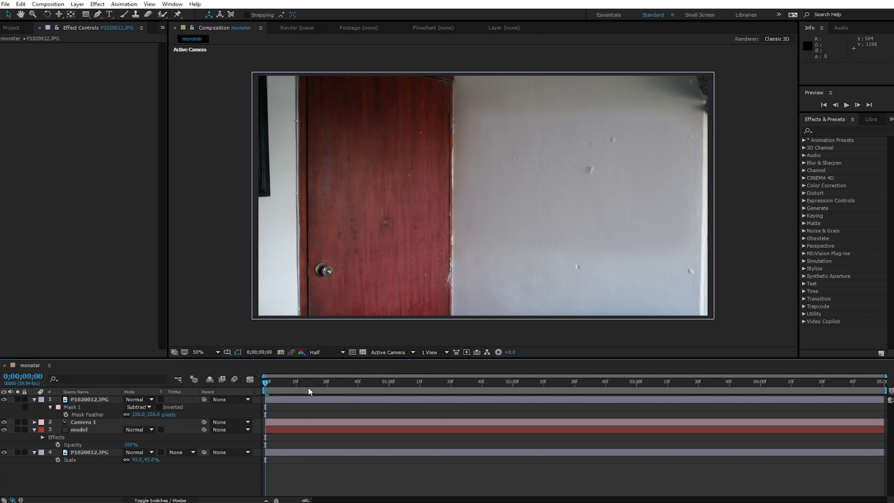
click(476, 385)
drag(497, 388, 544, 385)
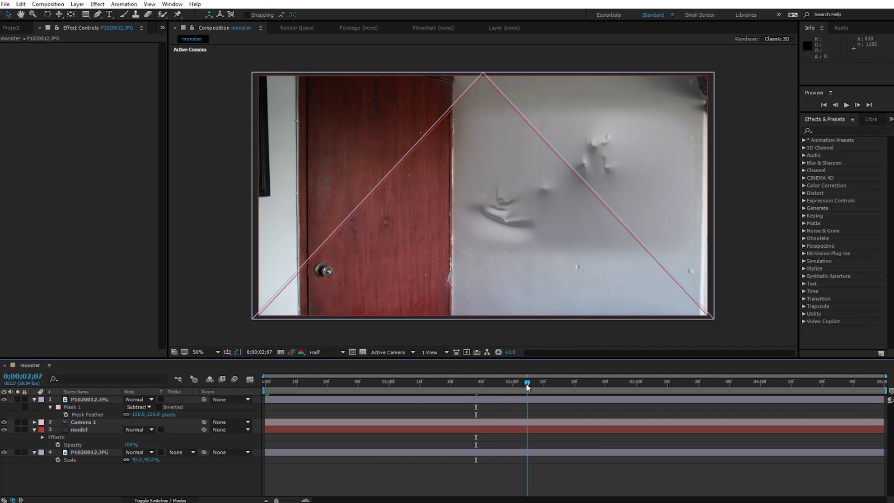
scroll(633, 156, up, 2)
scroll(632, 156, down, 5)
scroll(610, 169, up, 3)
scroll(610, 169, down, 2)
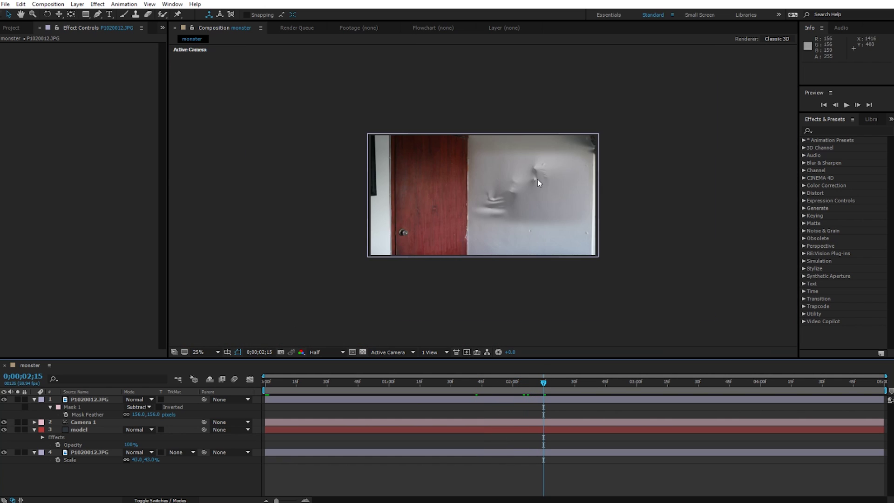
scroll(537, 180, up, 2)
scroll(586, 172, up, 2)
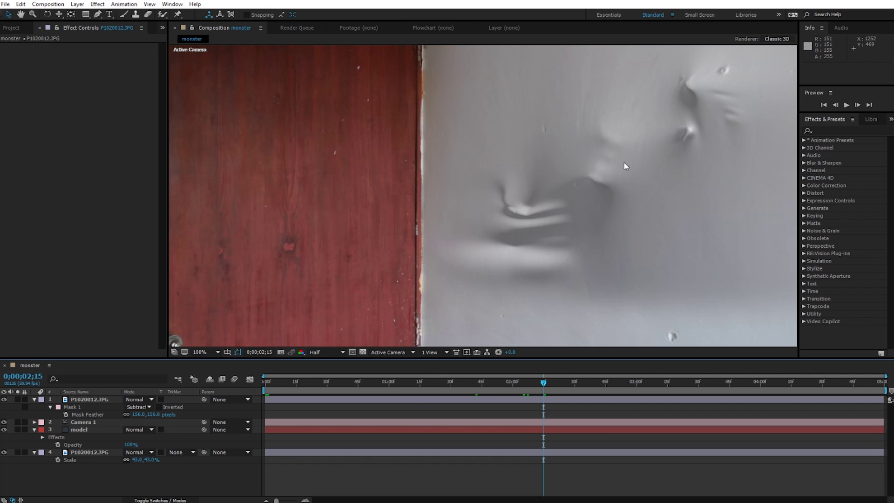
drag(534, 381, 629, 381)
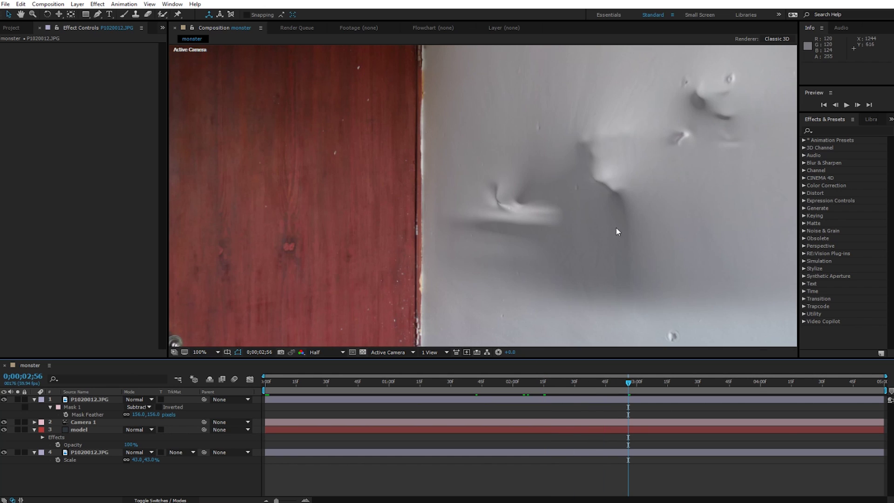
scroll(617, 232, down, 2)
scroll(616, 231, down, 1)
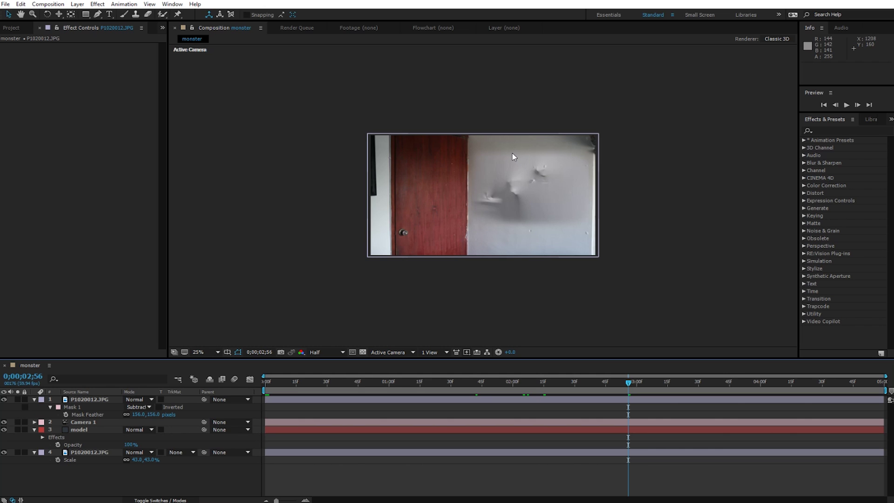
scroll(594, 140, up, 2)
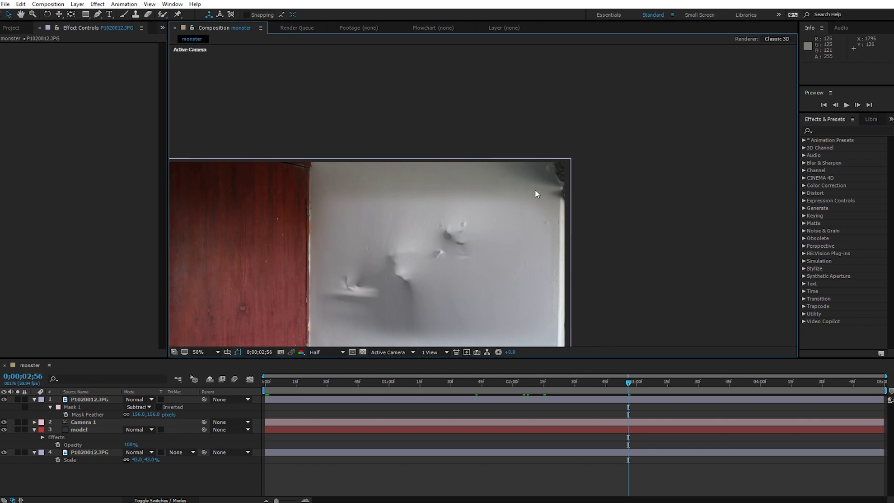
scroll(484, 222, down, 4)
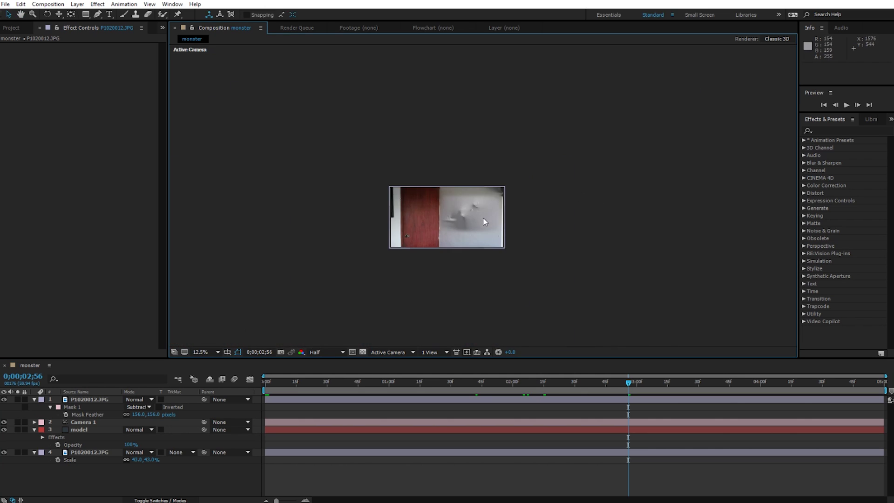
- Add a Point light named Light 1 to the monster composition
click(76, 4)
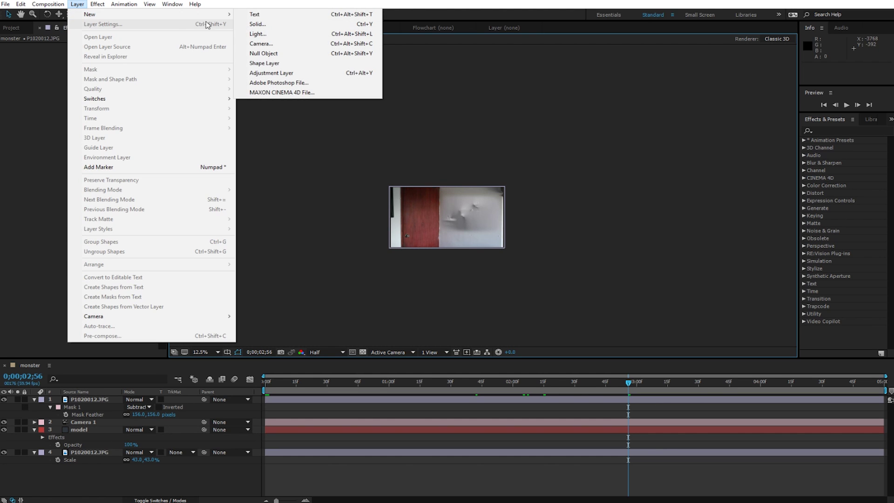
mouse_move(140, 14)
click(263, 34)
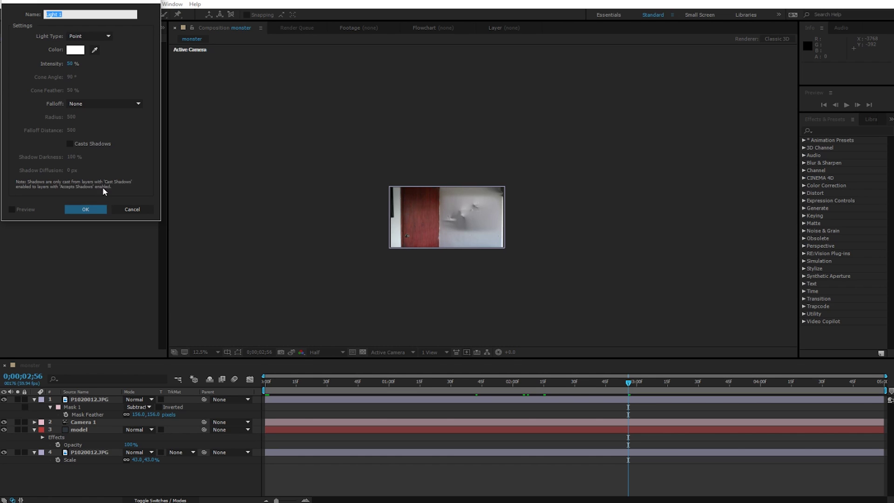
click(93, 215)
scroll(452, 230, up, 2)
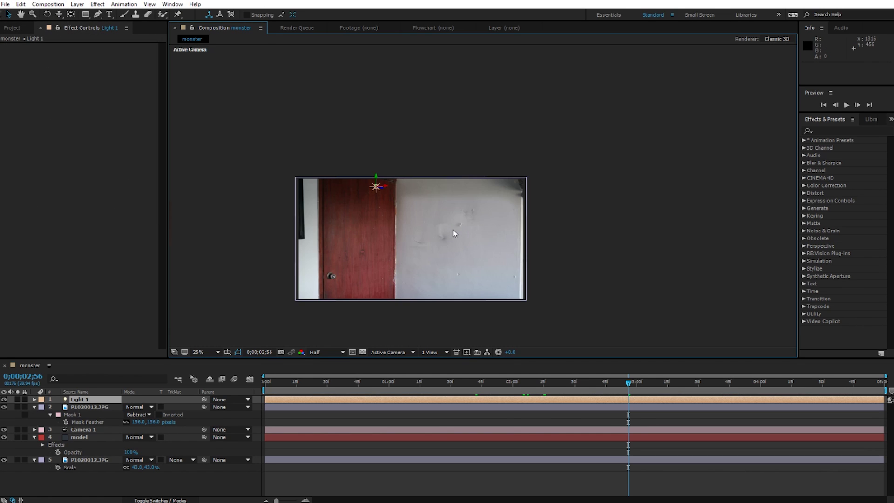
scroll(453, 229, up, 2)
- Undo an accidental move of the masked photo layer and zoom the view back in
click(351, 217)
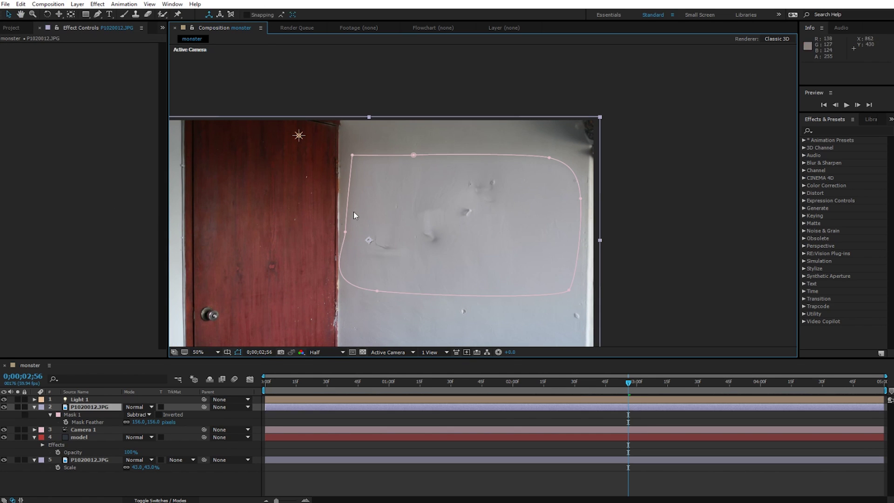
click(300, 135)
mouse_move(312, 138)
mouse_down()
mouse_move(532, 149)
mouse_move(514, 166)
mouse_up()
key(ctrl+z)
scroll(525, 185, down, 4)
scroll(526, 186, down, 4)
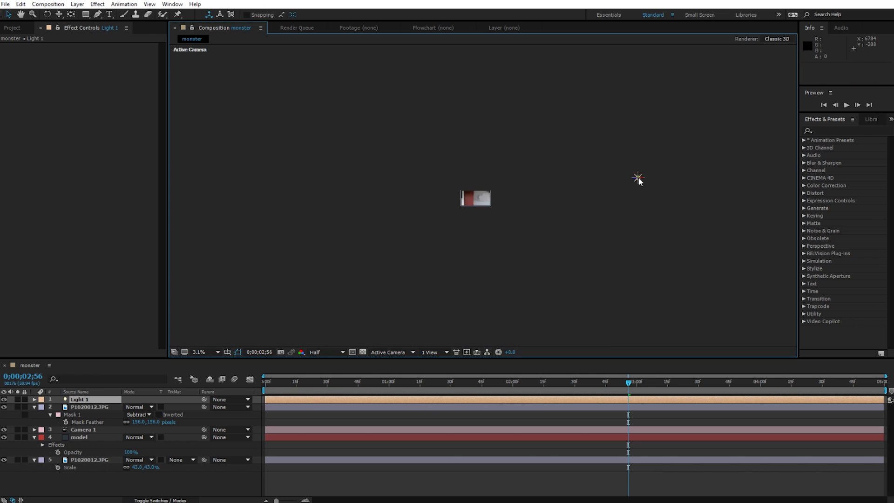
key(period)
key(period)
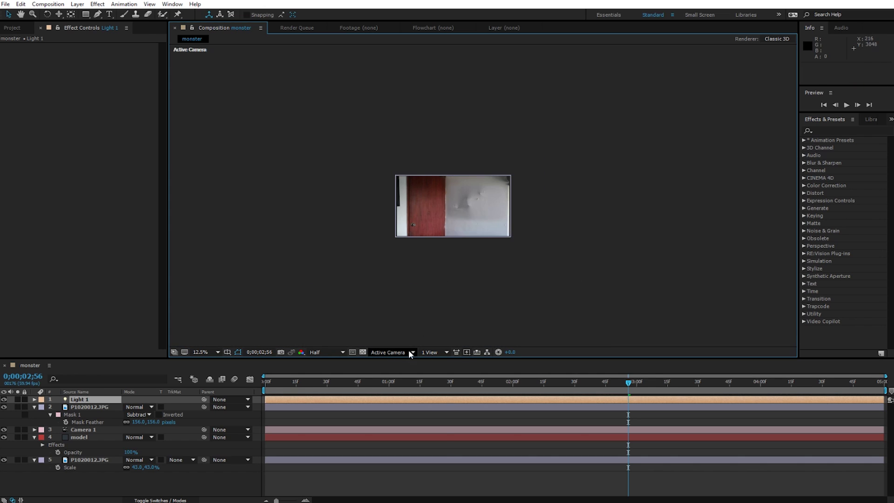
- In the Top view, nudge Light 1 to position 1652.5, 460.0, -282.7
click(392, 353)
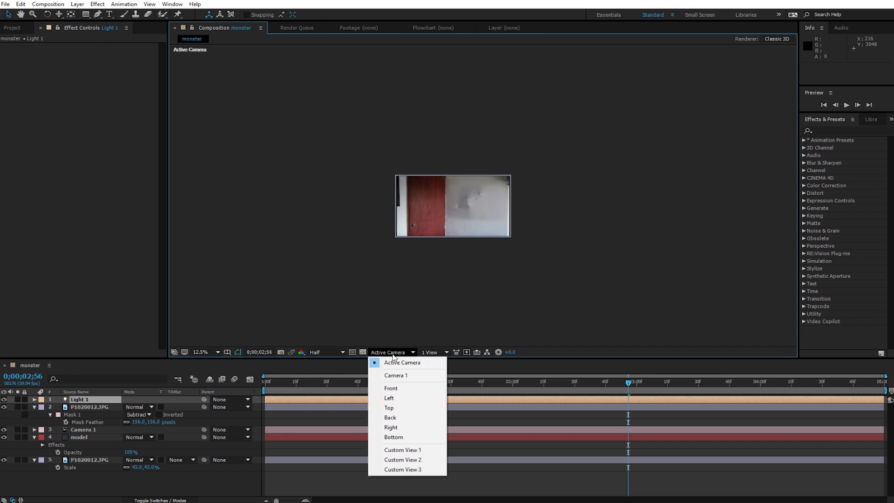
click(390, 408)
key(period)
key(period)
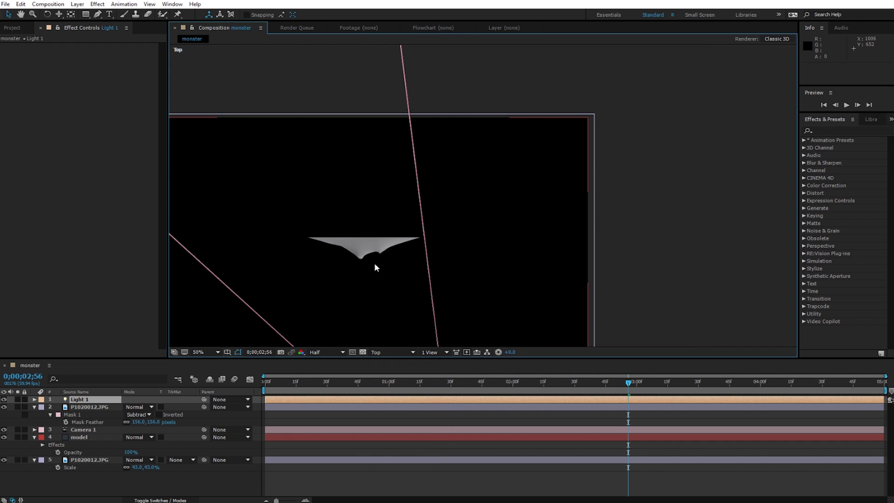
scroll(396, 254, down, 2)
key(comma)
click(550, 256)
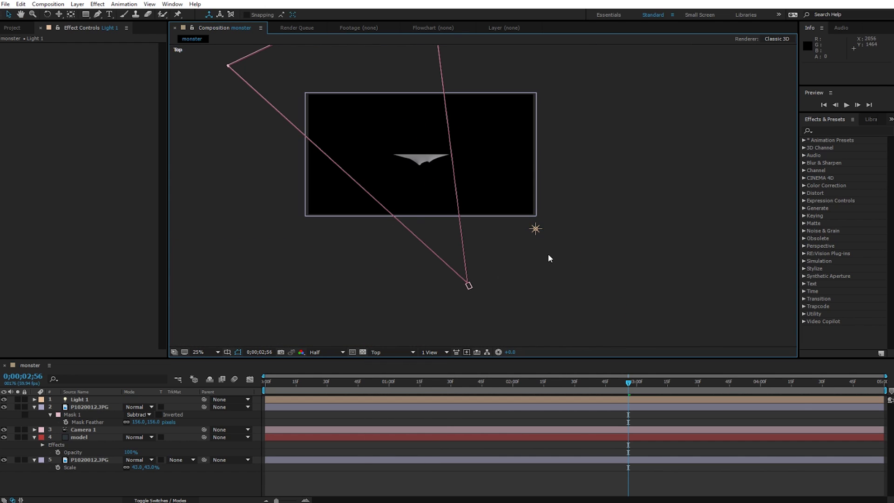
drag(537, 233, 534, 227)
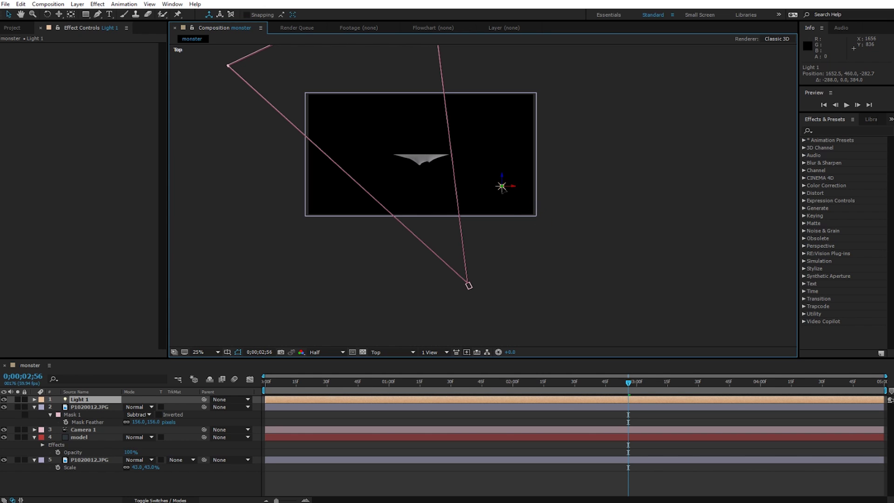
click(549, 241)
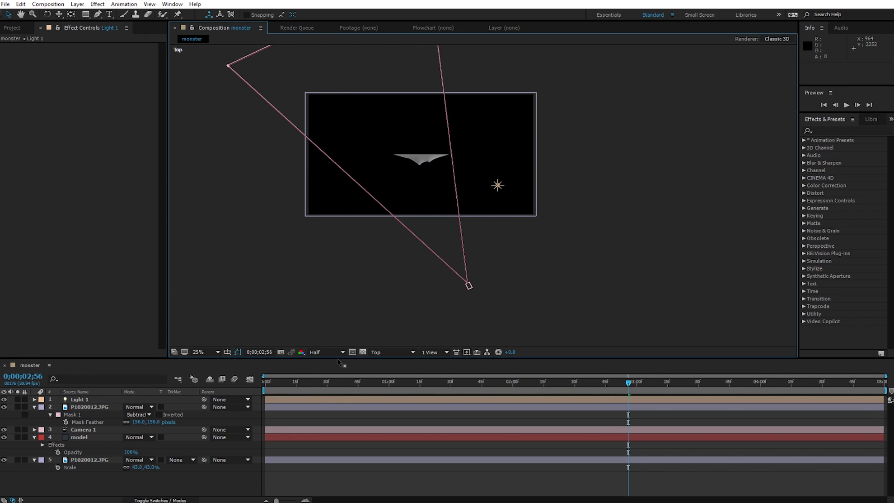
- Return to the Active Camera view and go back to the start of the timeline
click(393, 352)
click(396, 363)
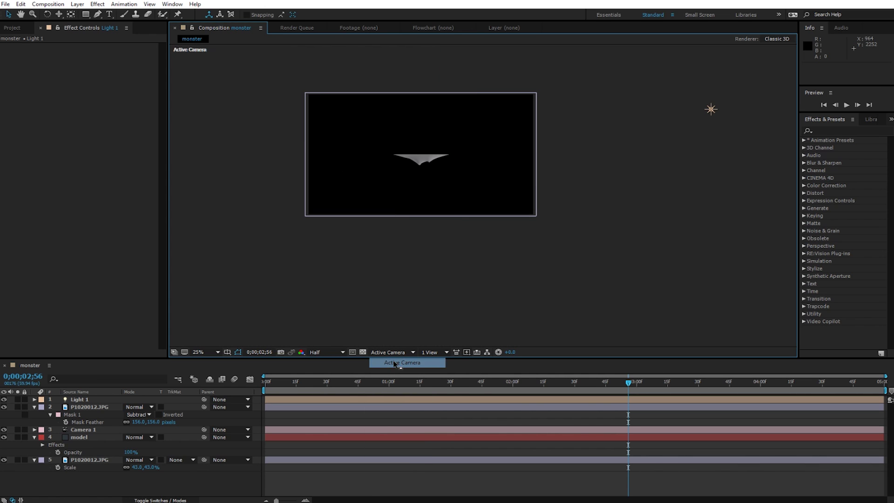
scroll(496, 187, up, 2)
scroll(474, 172, up, 2)
scroll(455, 187, down, 1)
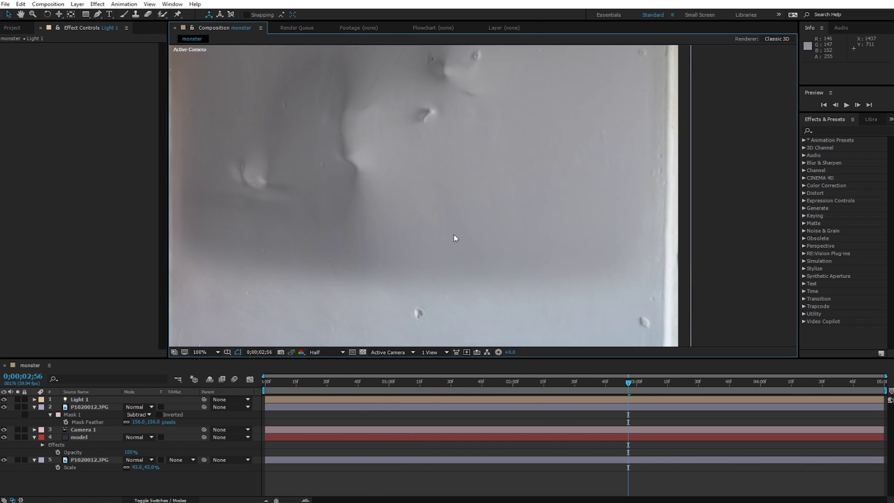
scroll(481, 191, down, 1)
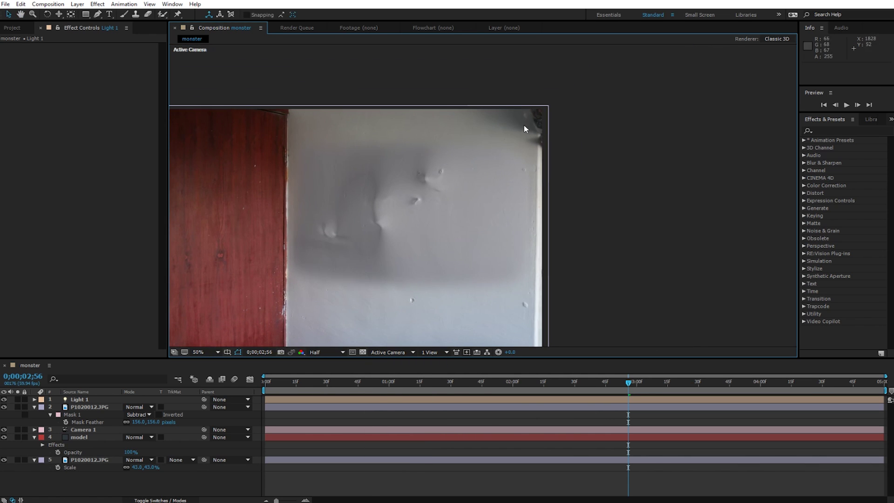
drag(294, 380, 240, 388)
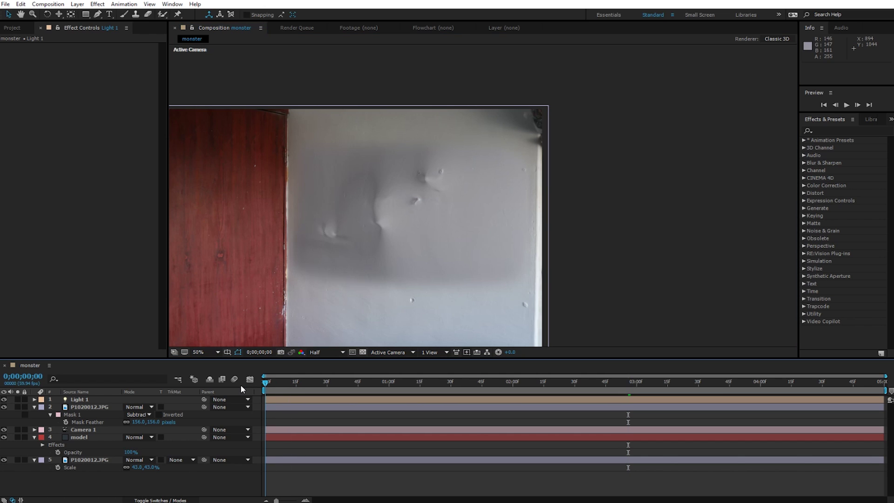
- Preview the comp, then set the model layer's Levels to RGB with gamma 1.48
key(space)
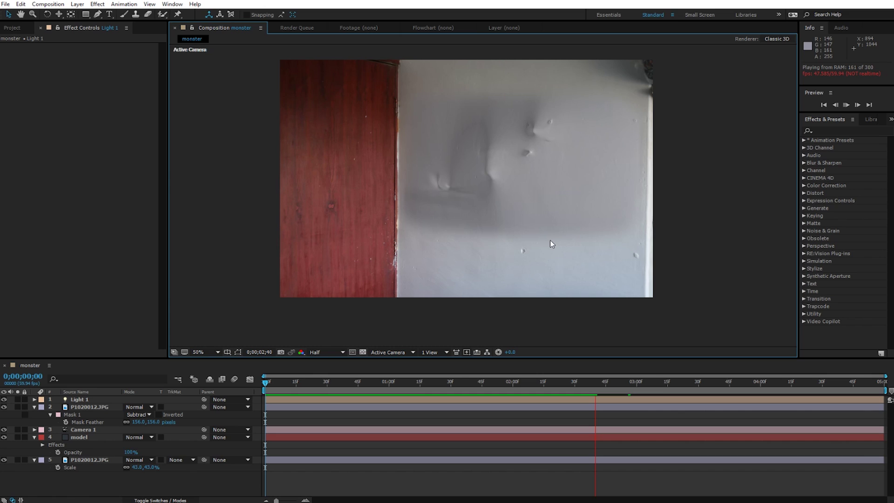
drag(561, 392, 482, 393)
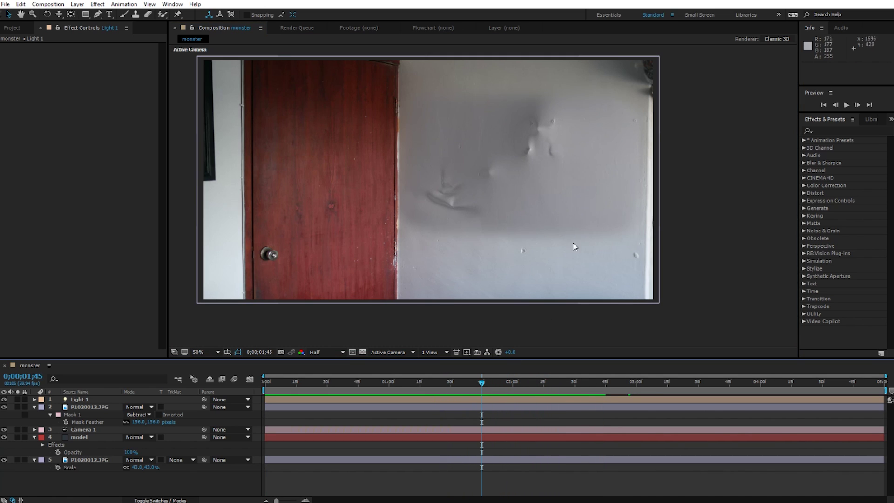
click(95, 437)
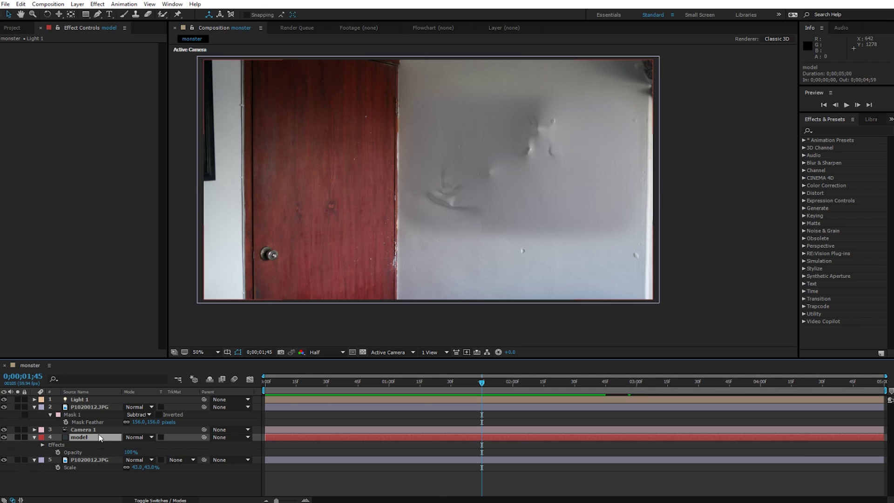
click(113, 174)
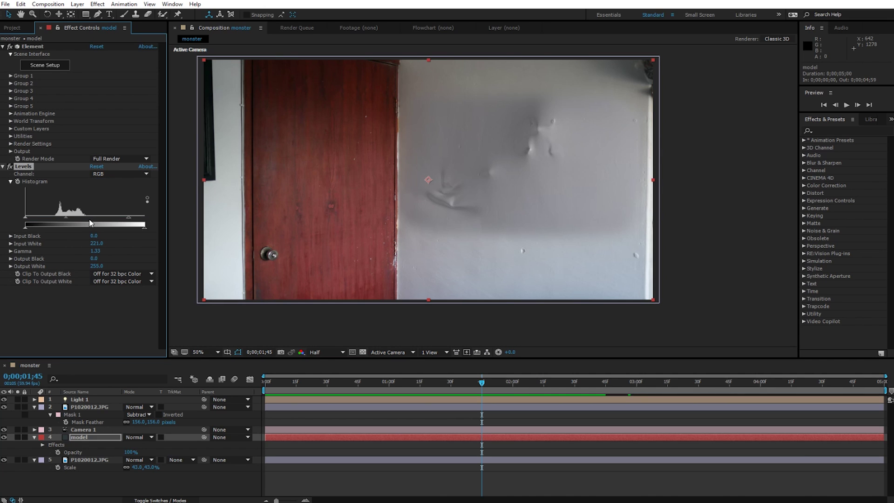
drag(68, 217, 63, 217)
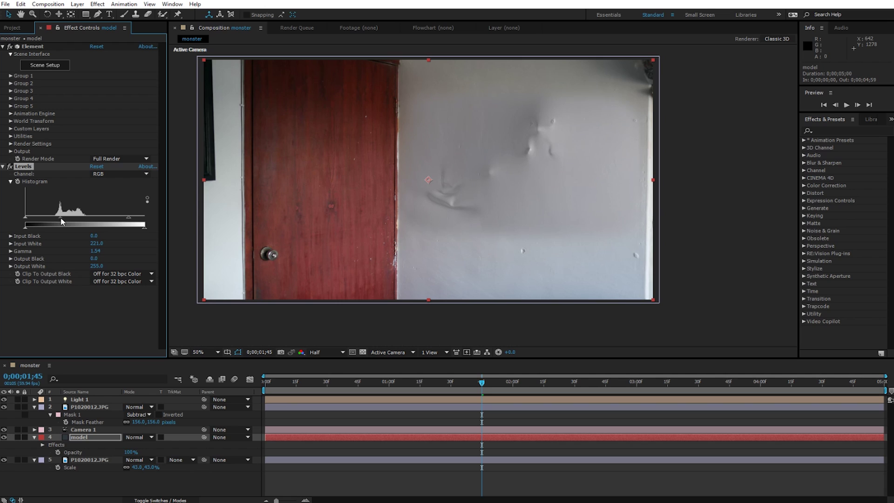
key(comma)
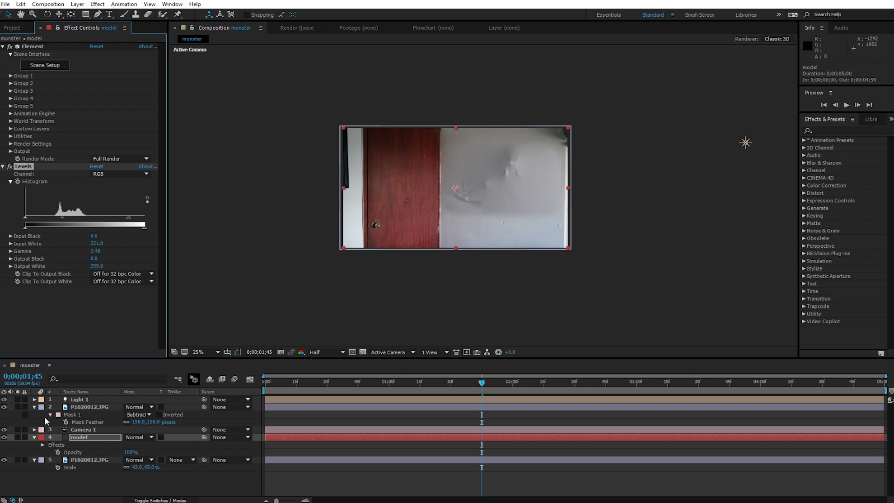
- Precompose all five monster-composition layers into Pre-comp 1, moving all attributes
click(34, 407)
key(ctrl+a)
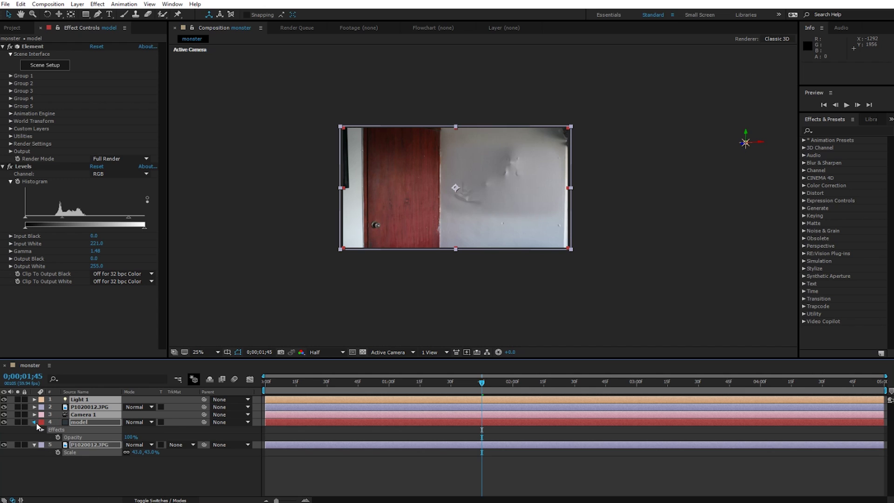
click(34, 422)
click(107, 457)
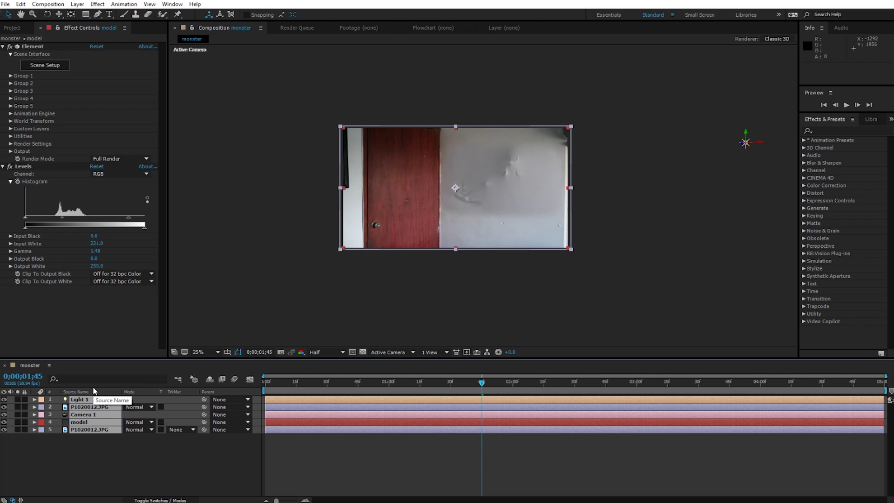
key(ctrl+shift+c)
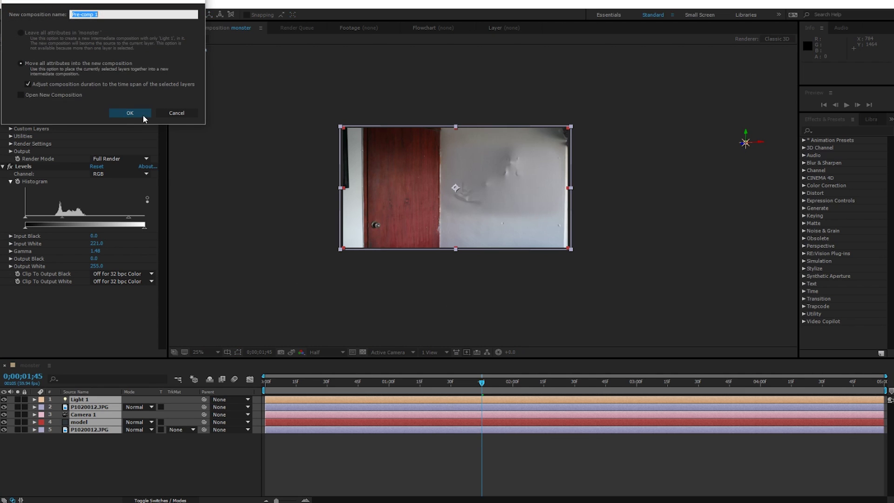
click(144, 116)
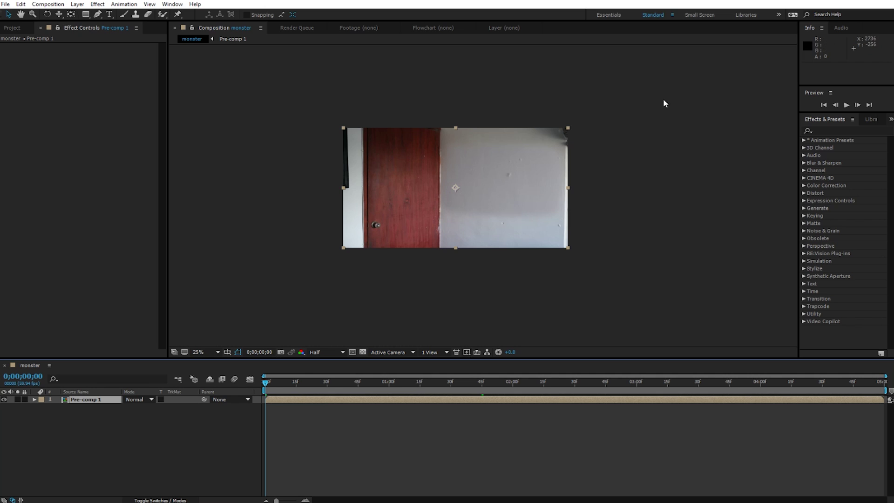
click(809, 142)
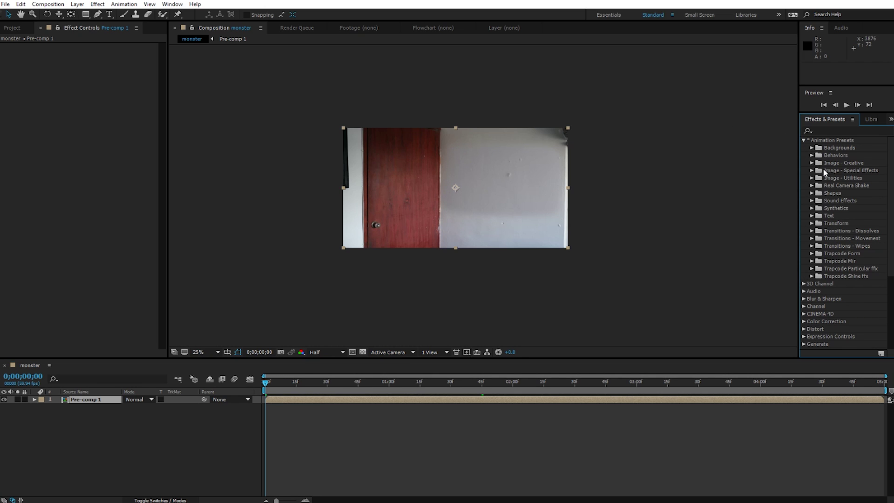
- Drag the Real.Camera.Shake.1 animation preset onto the Pre-comp 1 layer
click(812, 185)
drag(839, 195, 311, 403)
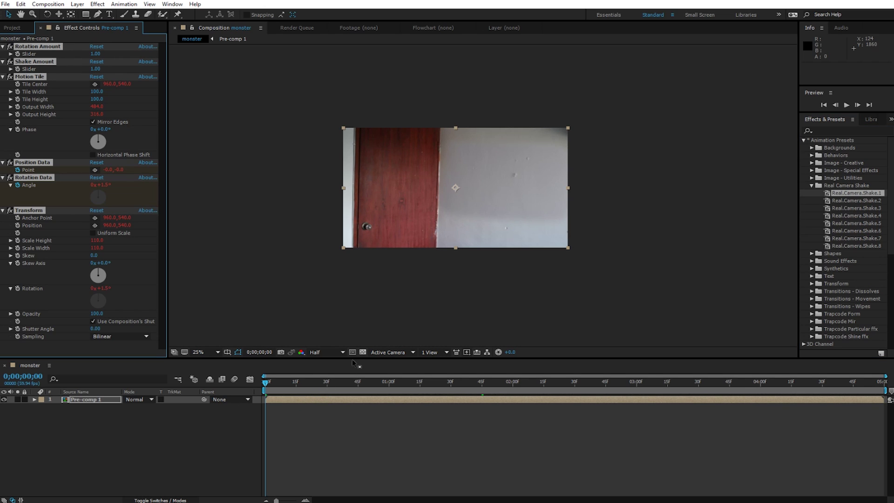